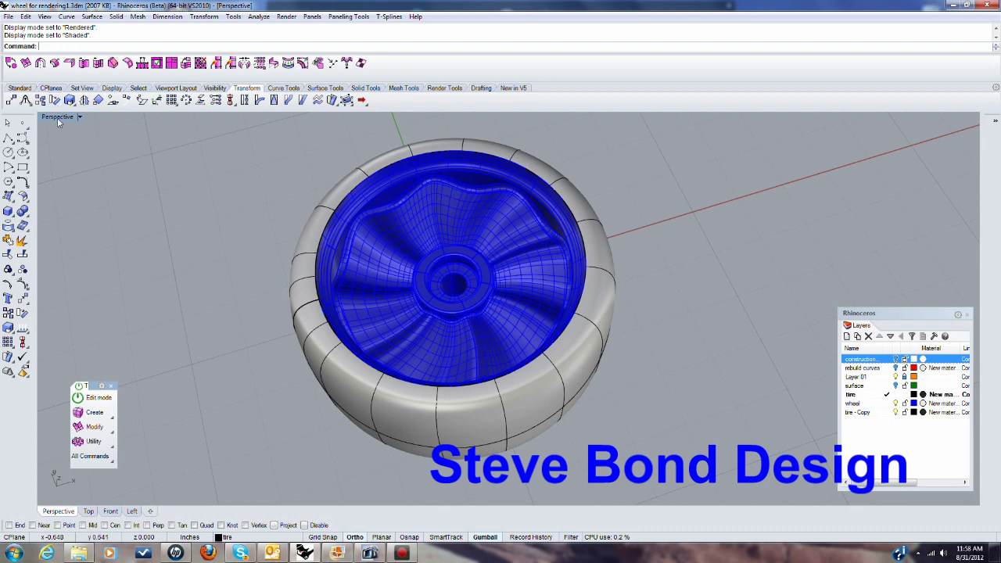
Step: Preview the wheel and tire in Rendered display mode, and return the Perspective view to Shaded
left_click(58, 116)
left_click(68, 166)
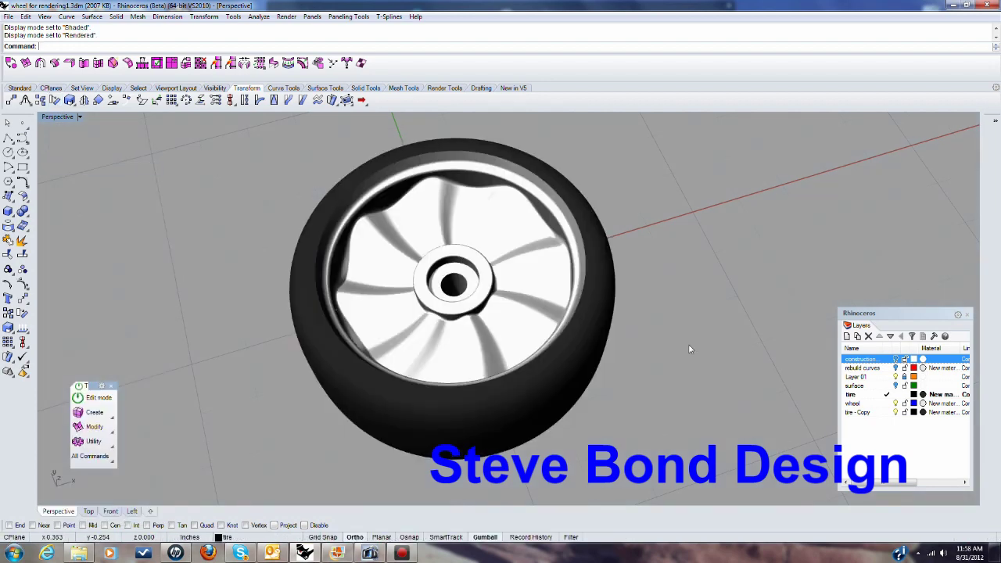
mouse_move(688, 344)
right_mouse_down()
mouse_move(692, 393)
mouse_move(690, 309)
mouse_move(699, 391)
mouse_move(698, 329)
mouse_move(697, 352)
right_mouse_up()
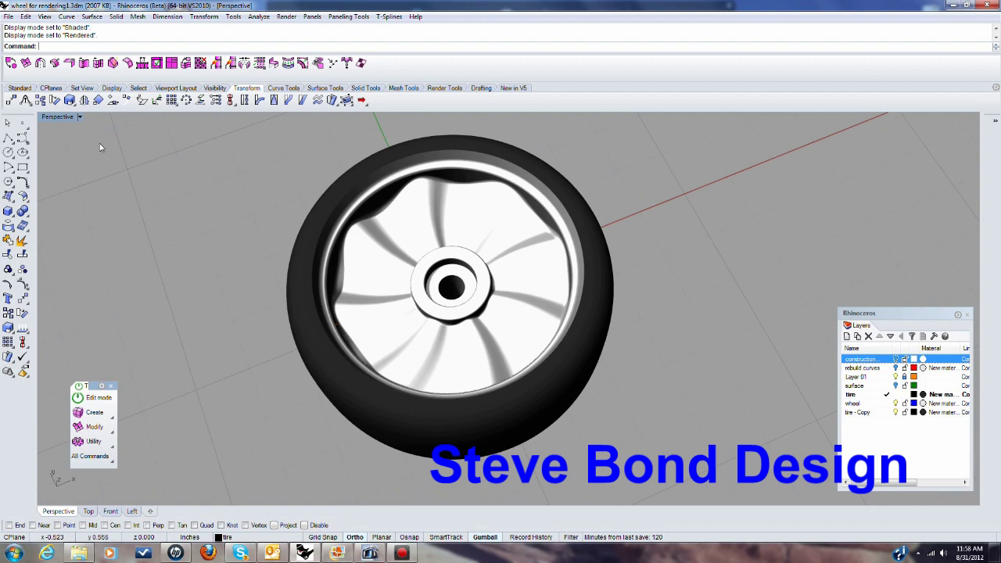
left_click(78, 117)
left_click(69, 157)
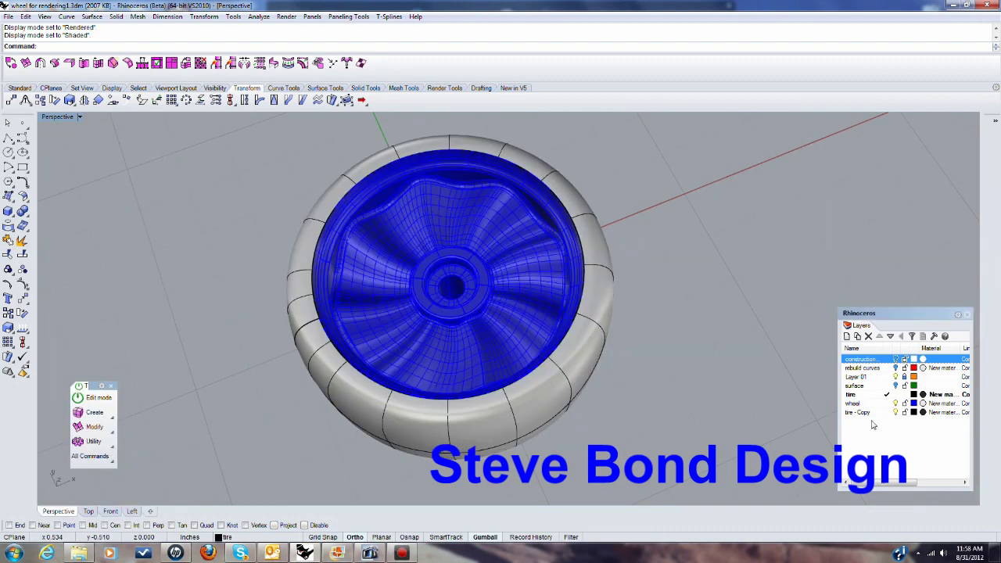
Step: Show the rebuild curves layer, make construction curves the current layer, and hide the wheel and tire layers
left_click(897, 368)
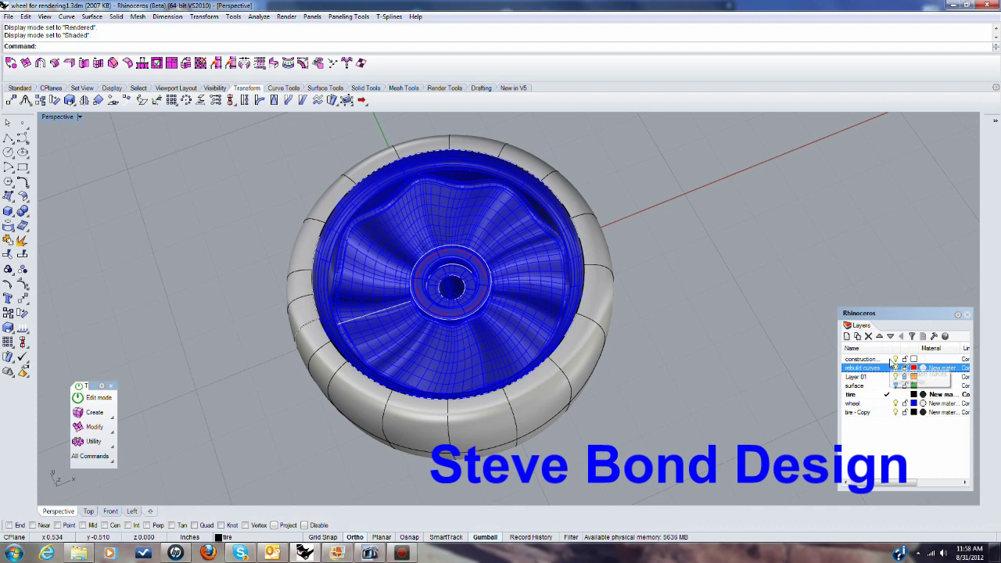
left_click(887, 359)
left_click(895, 403)
left_click(895, 395)
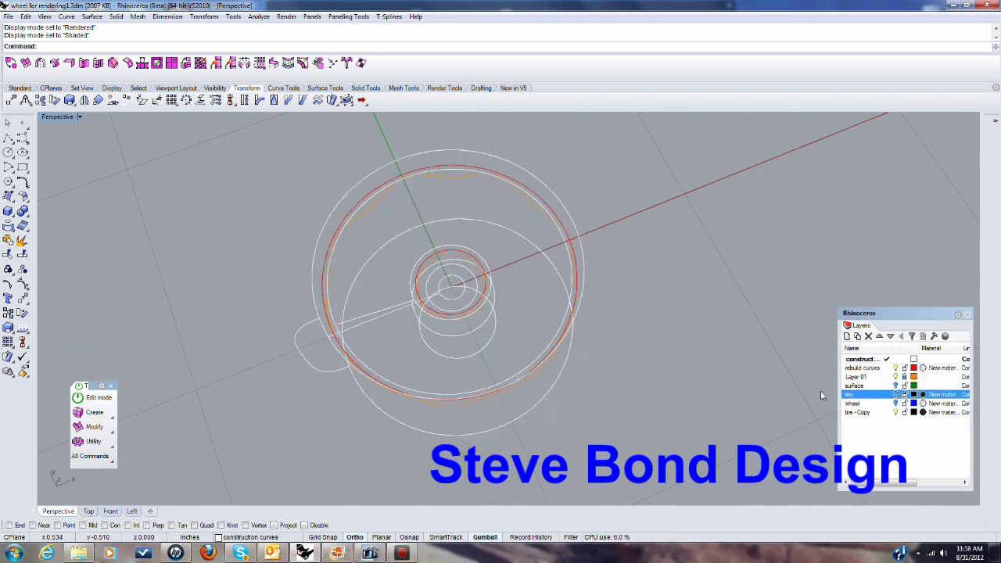
Step: Examine the layout of the wheel's construction, rebuild and wavy reference curves from several angles
right_click_drag(751, 360, 516, 311)
scroll(405, 316, "up", 5)
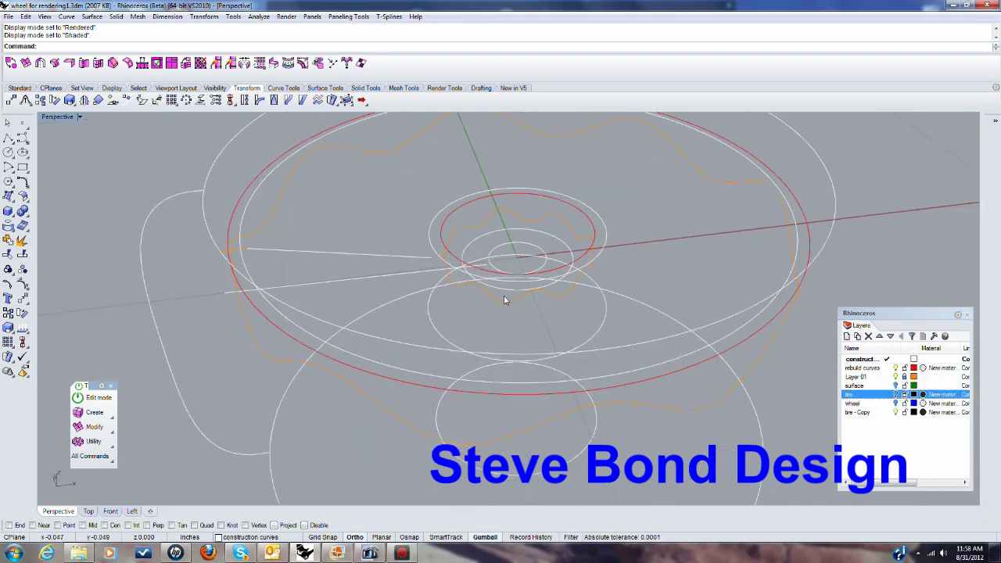
right_click_drag(687, 304, 685, 304)
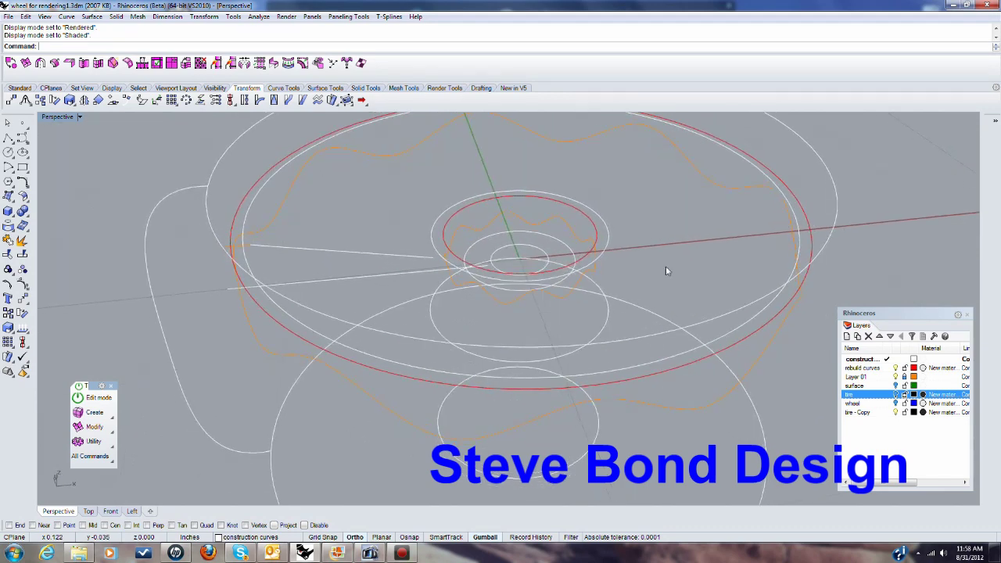
scroll(666, 266, "down", 4)
right_click_drag(666, 269, 590, 279)
mouse_move(530, 290)
right_mouse_down()
mouse_move(518, 273)
mouse_move(546, 279)
mouse_move(548, 296)
right_mouse_up()
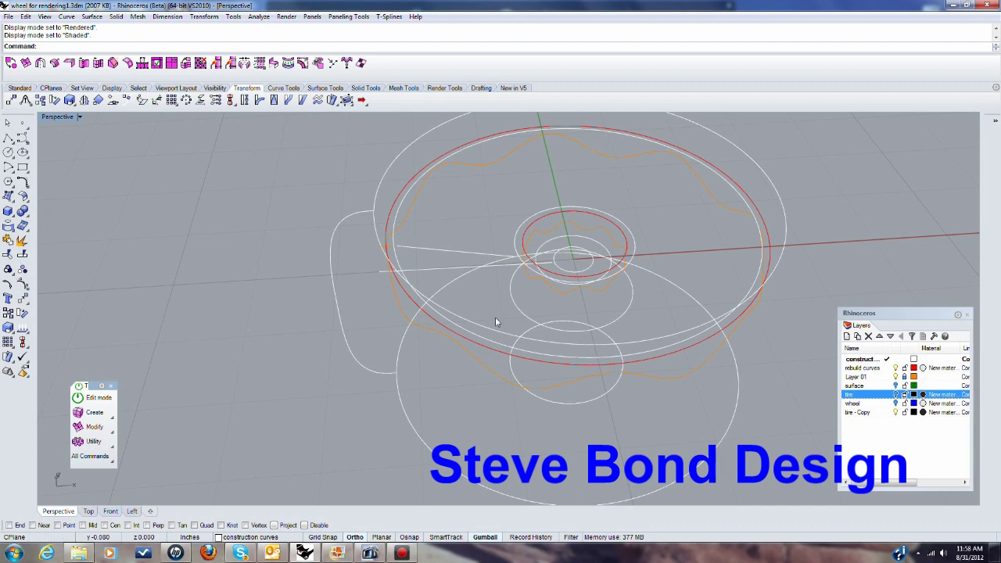
right_click_drag(495, 320, 471, 359)
right_click_drag(538, 316, 500, 273)
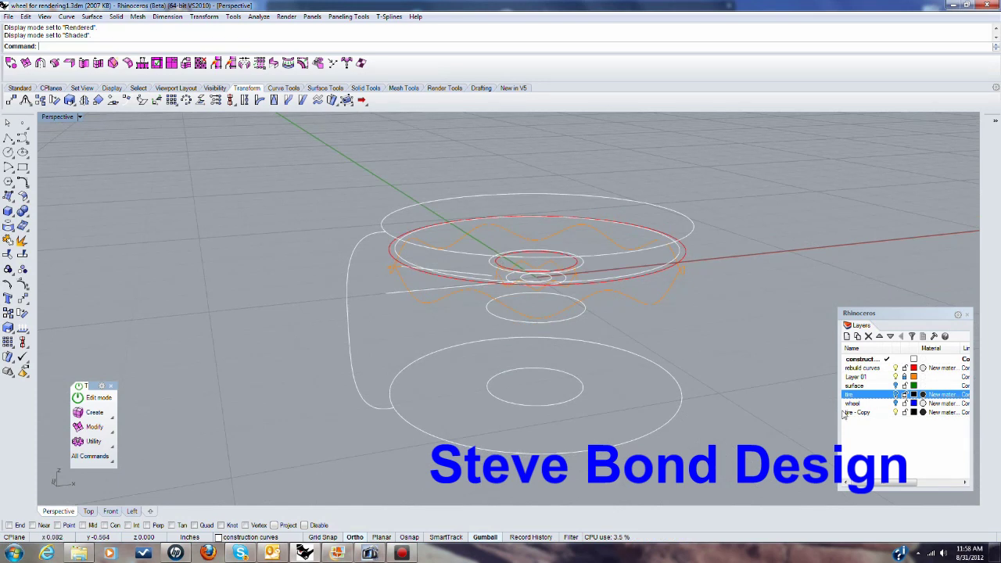
Step: Make rebuild curves the current layer and hide the construction curves layer
left_click(886, 368)
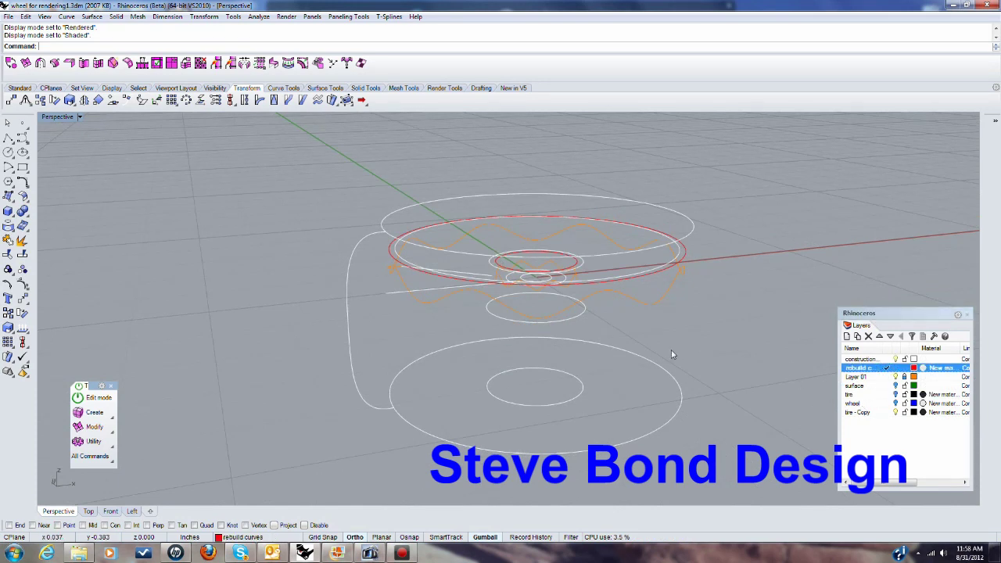
left_click(896, 360)
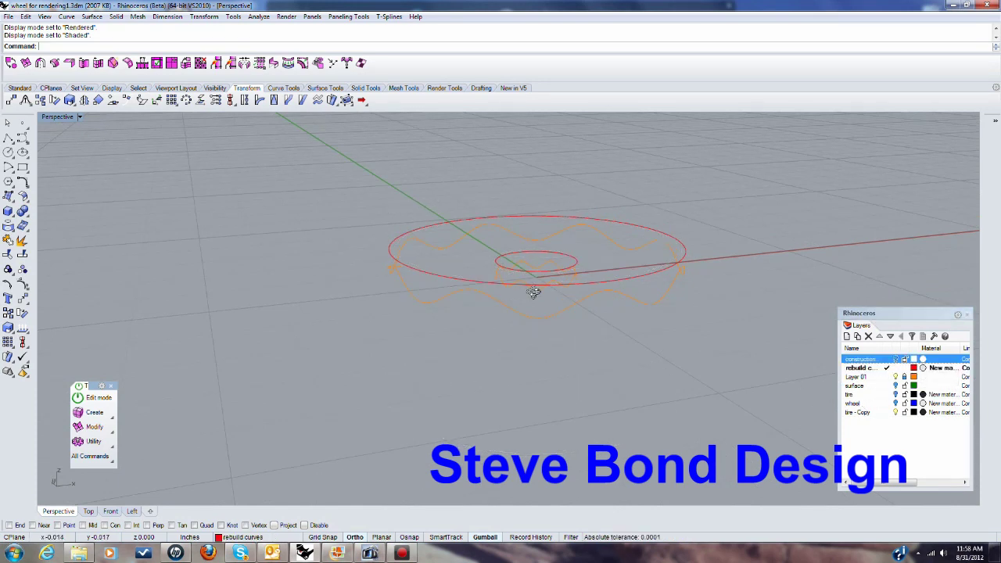
right_click_drag(532, 286, 76, 159)
Step: Turn on the control points of both red circles in a maximized Top view
double_click(58, 117)
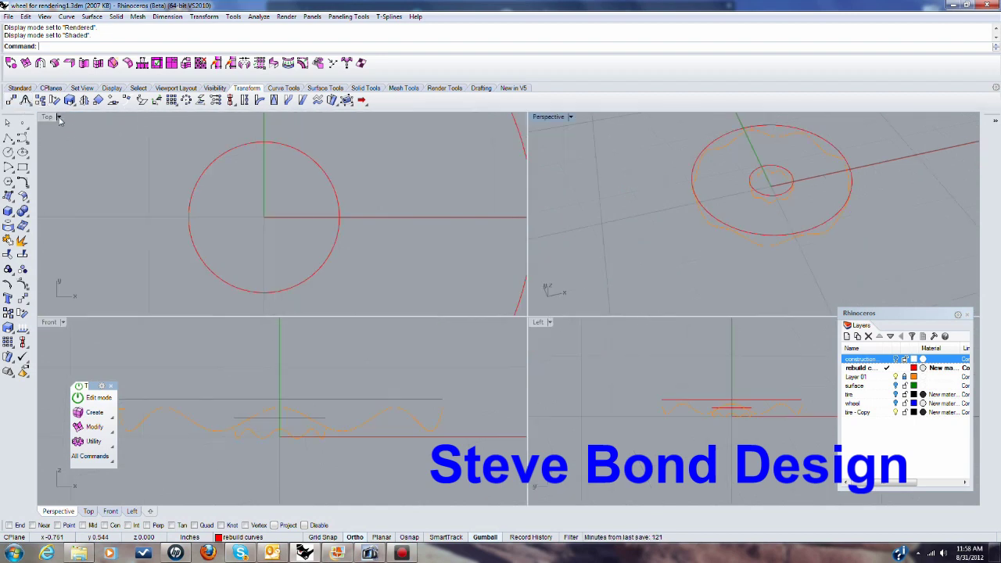
double_click(47, 118)
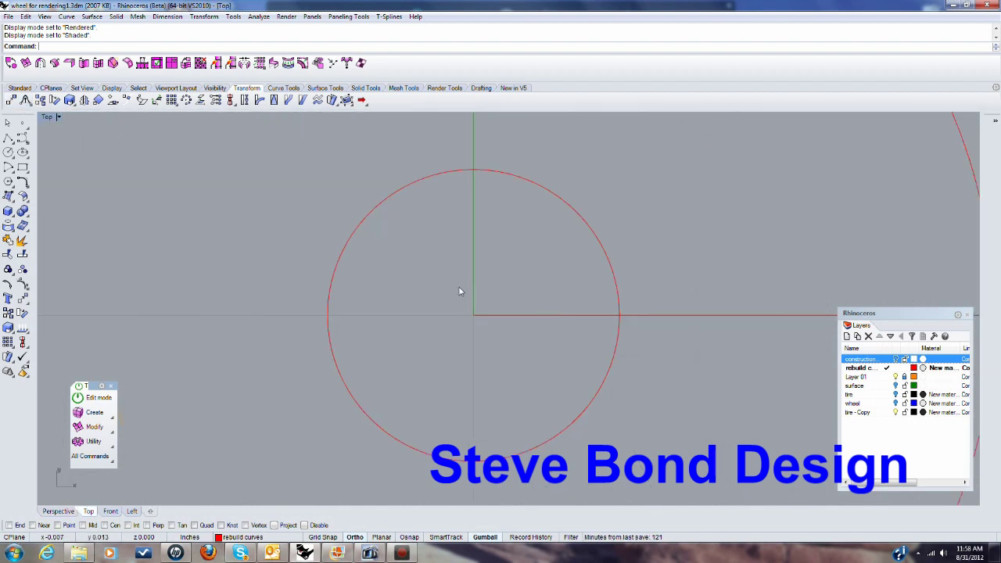
scroll(469, 297, "down", 8)
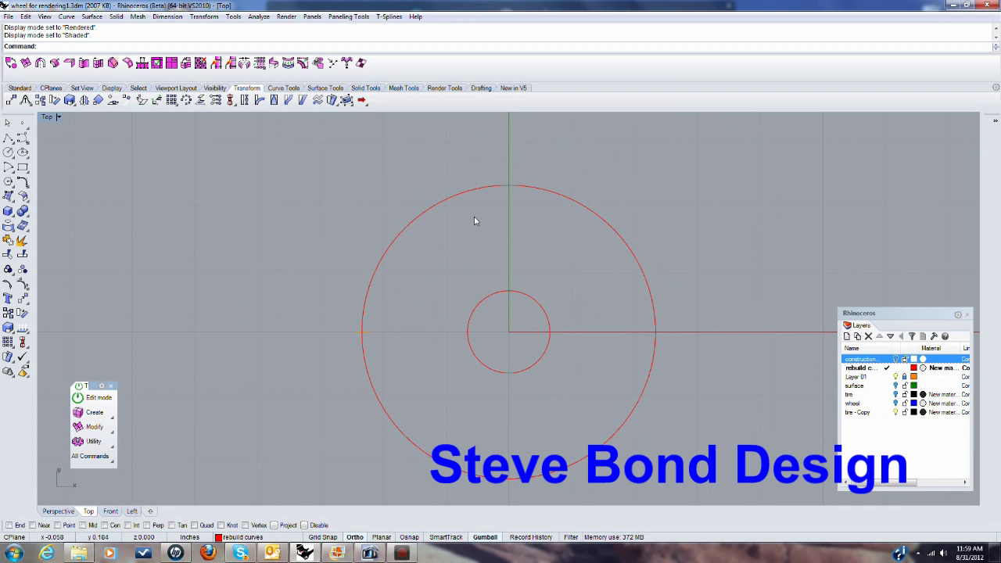
left_click(483, 189)
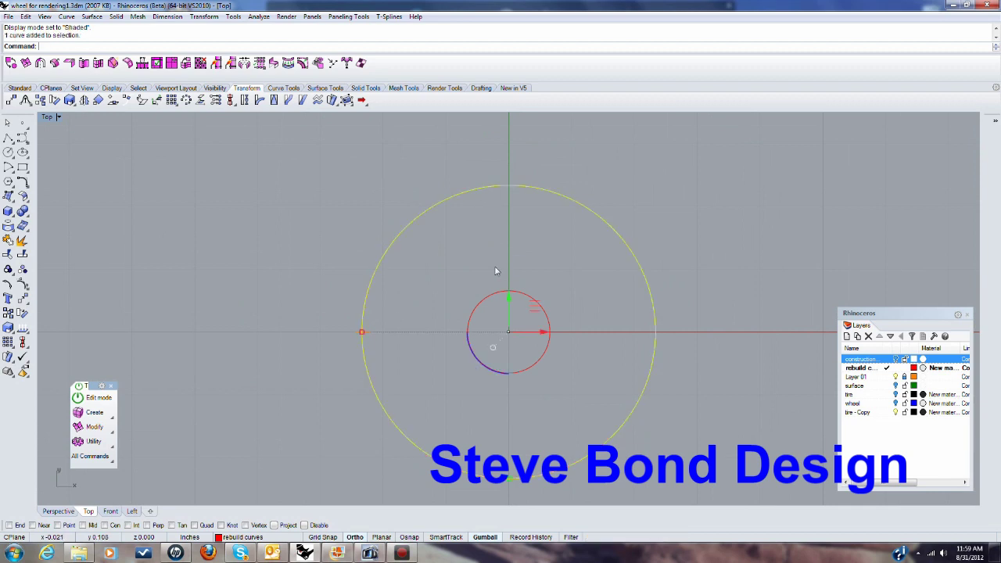
left_click(489, 297)
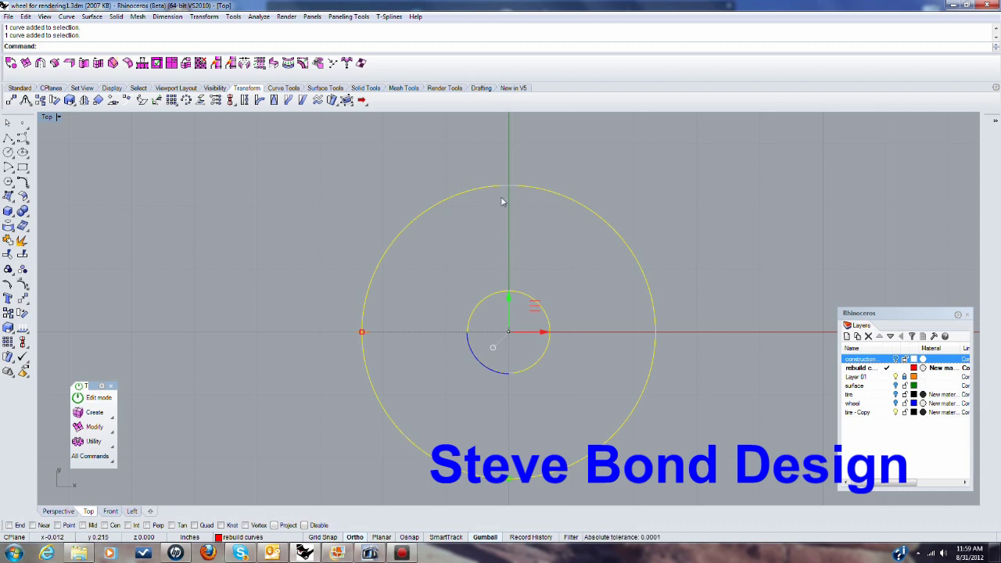
key("F10")
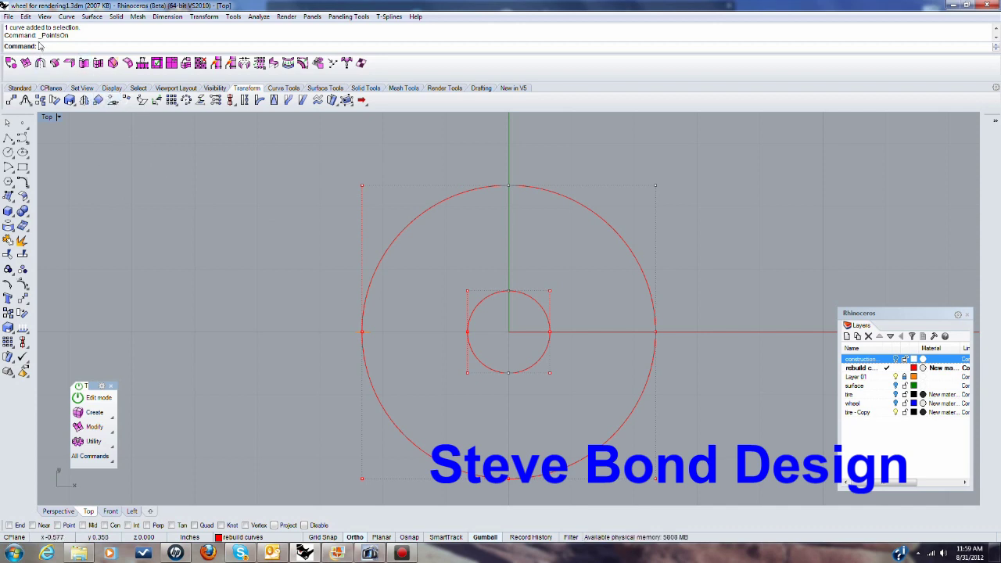
Step: Rebuild both red circles with 16 points and degree 3, deleting the input curves, and turn their control points off
left_click(26, 17)
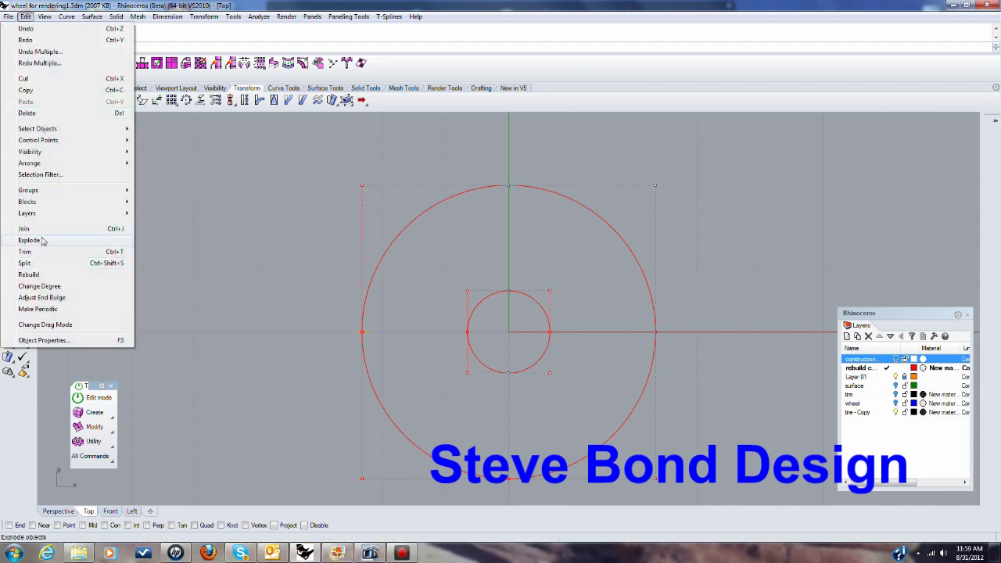
left_click(42, 276)
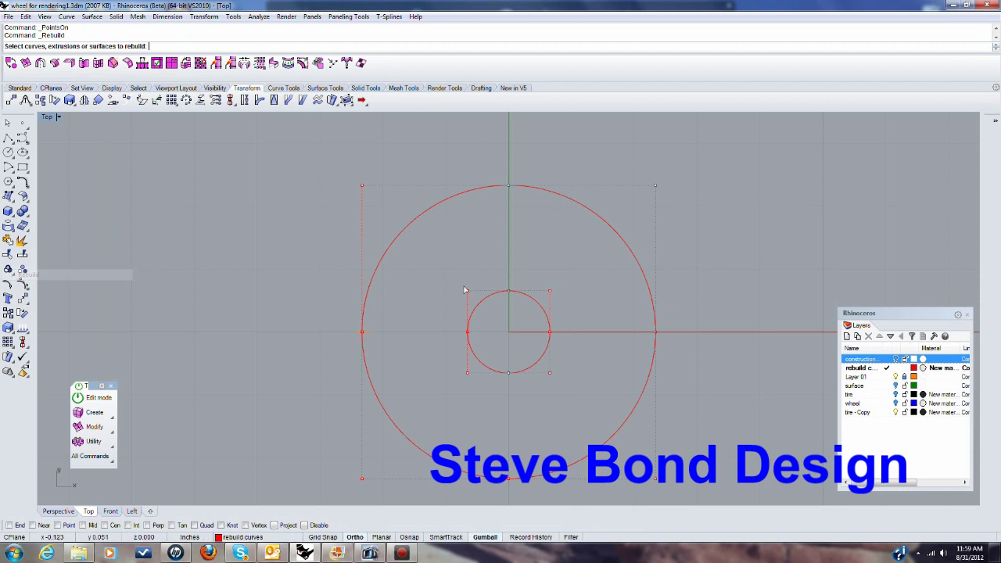
left_click(462, 196)
left_click(488, 300)
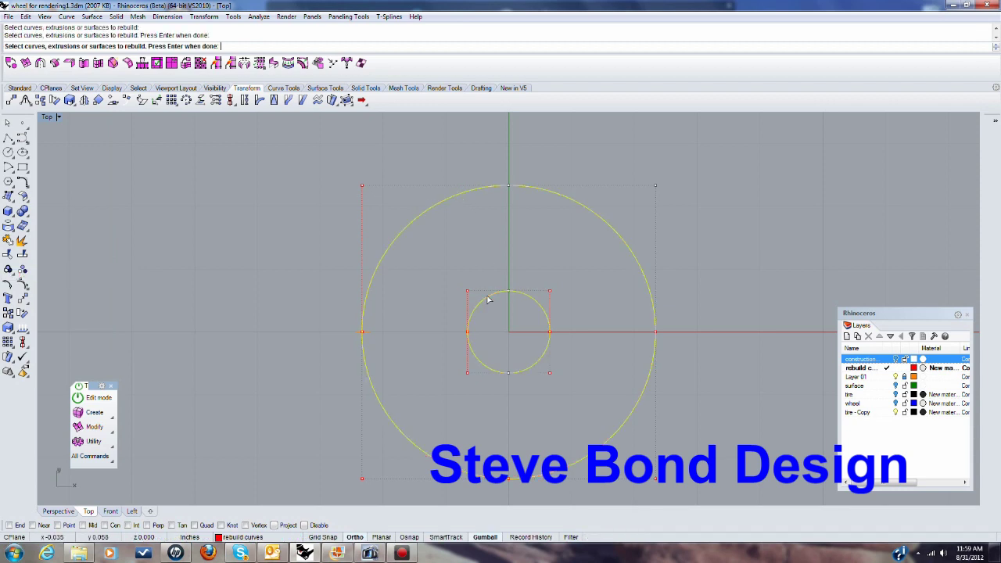
key("Return")
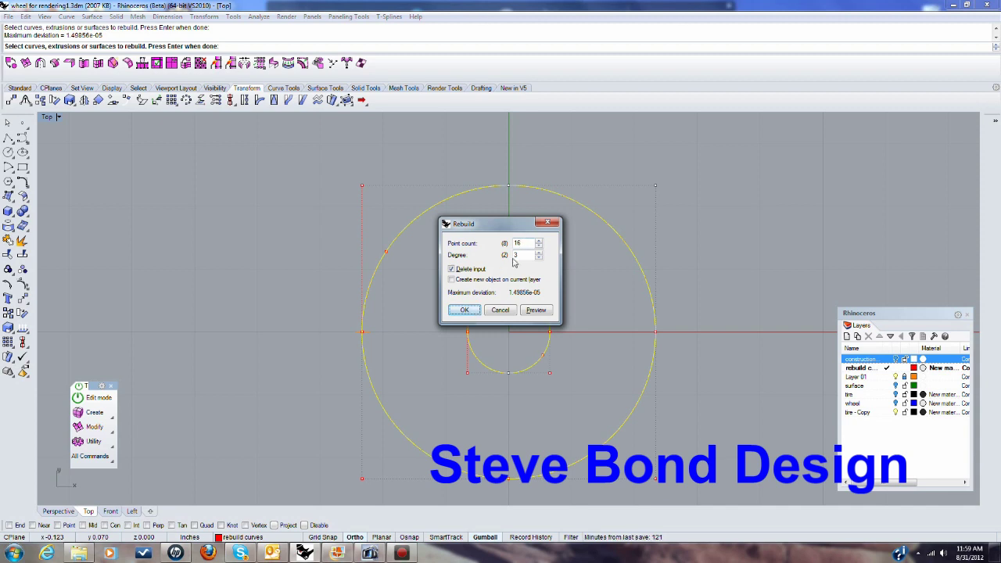
left_click(464, 310)
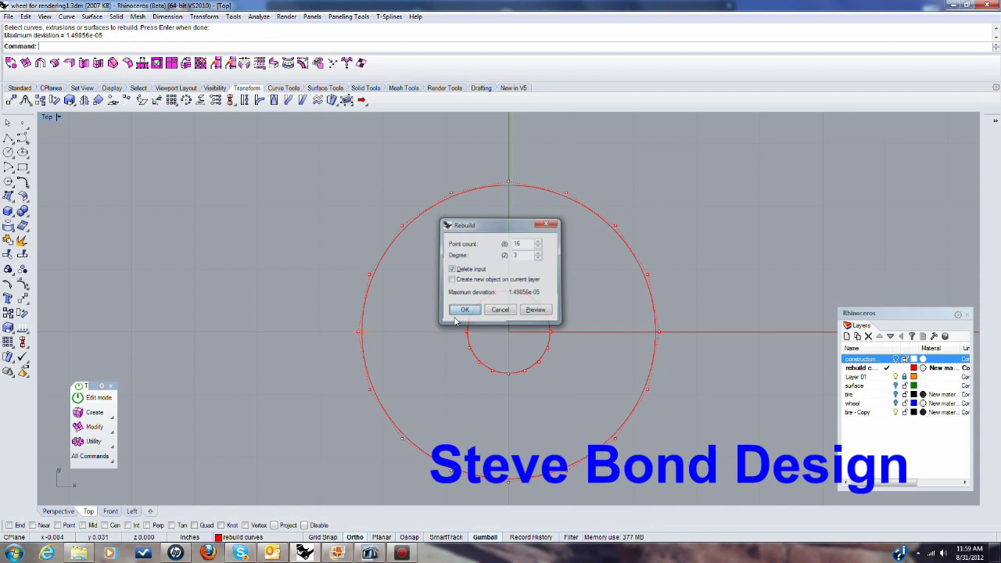
key("F11")
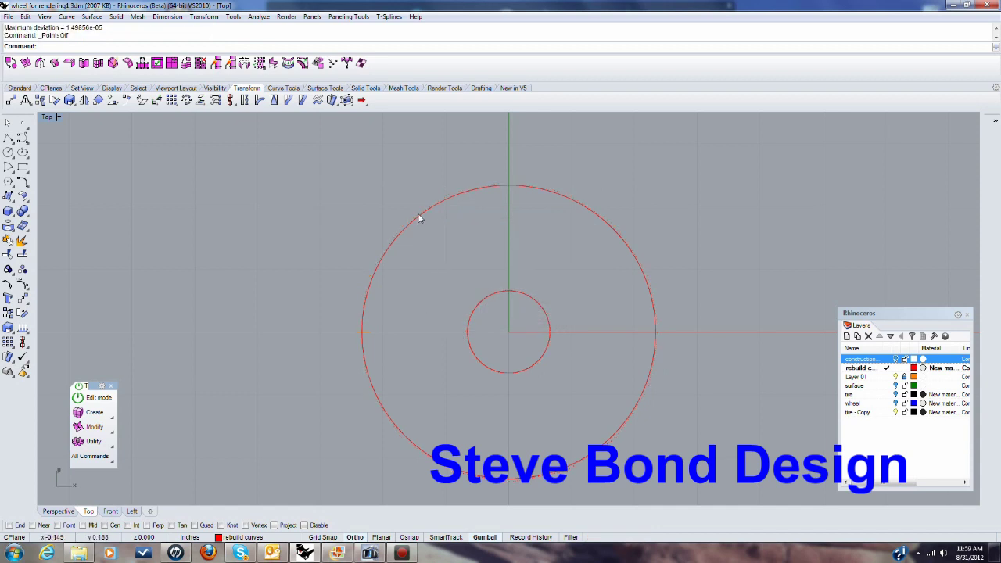
Step: Turn on the outer circle's control points and select every other point around it in symmetric pairs
left_click(421, 219)
key("F10")
right_click_drag(475, 223, 446, 224)
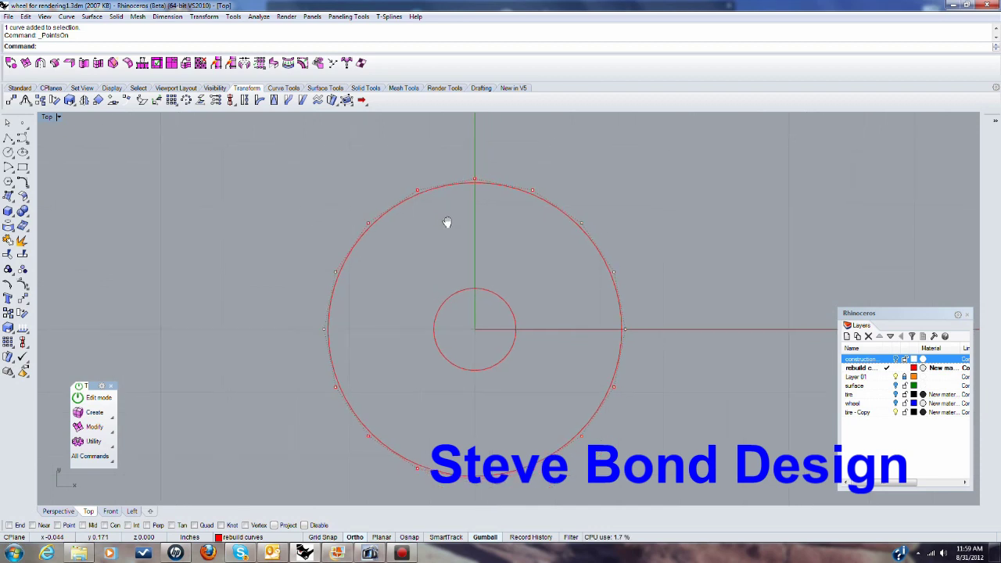
left_click_drag(376, 207, 593, 186)
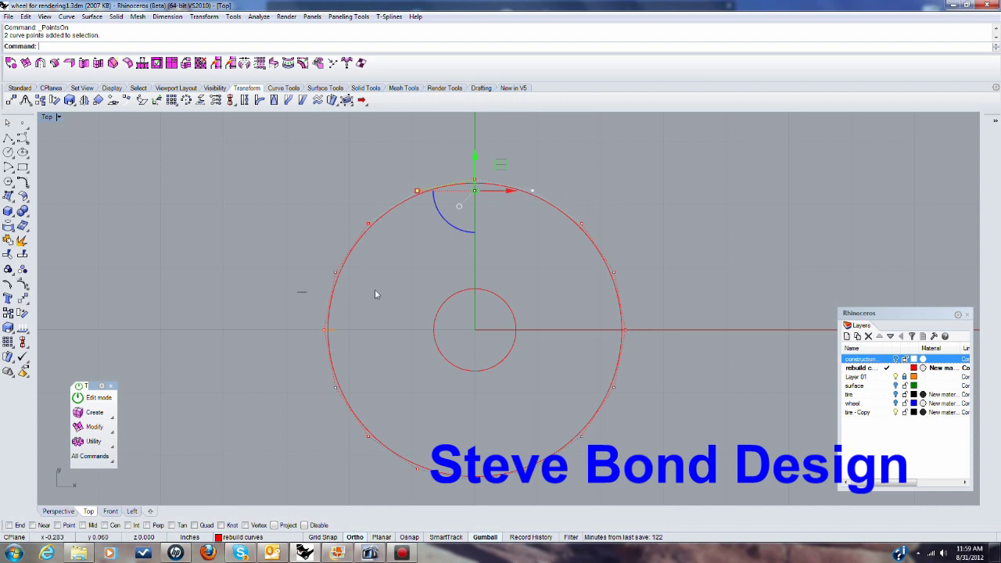
left_click_drag(299, 293, 642, 260, "shift")
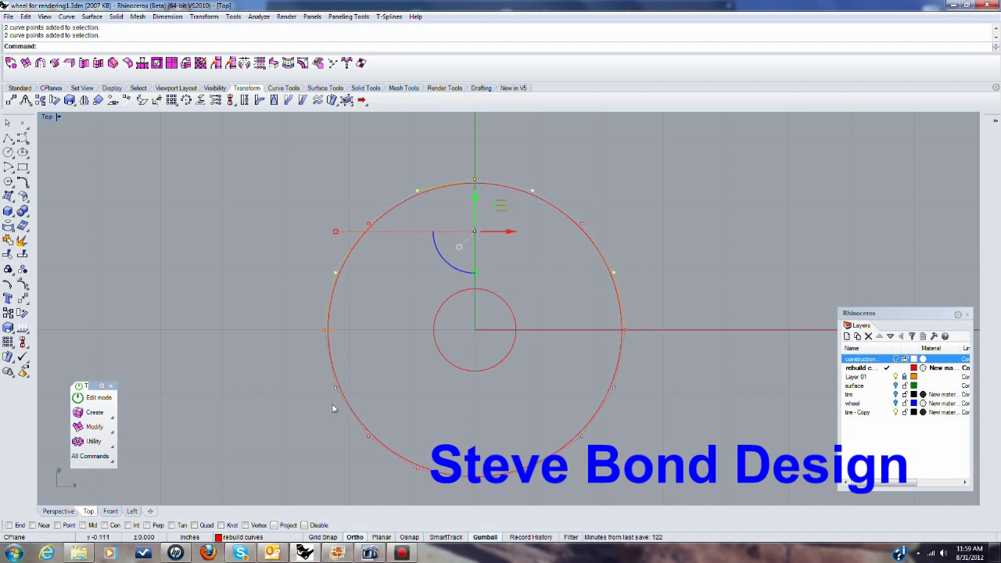
left_click_drag(317, 408, 654, 380)
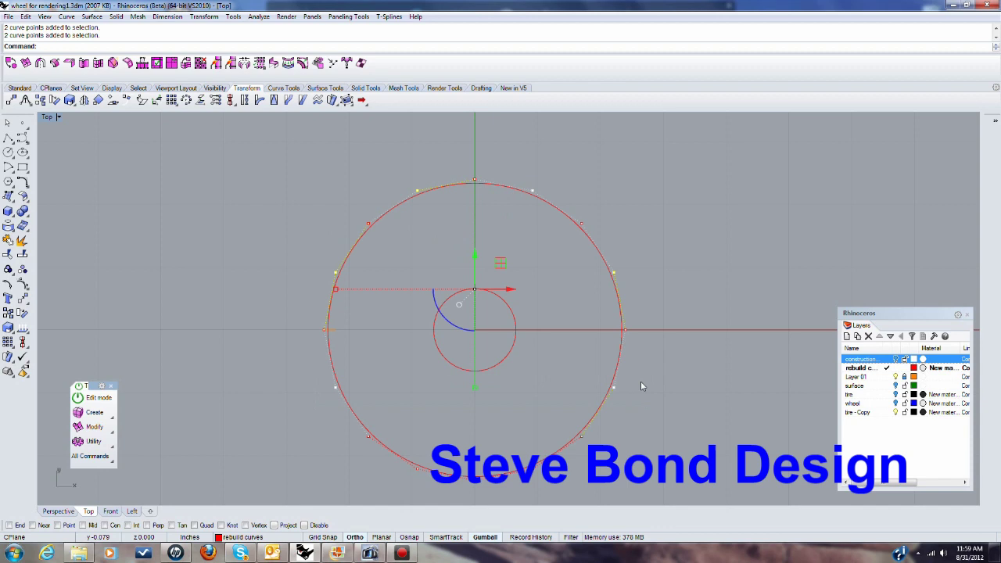
left_click_drag(361, 458, 616, 477)
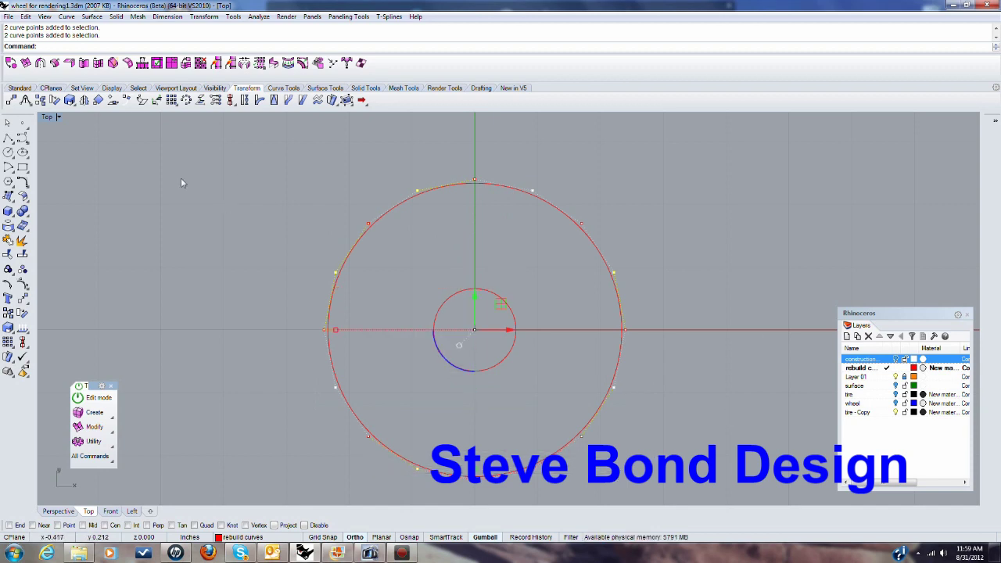
Step: Move the selected outer-circle points straight down about 0.104 in in the Front view to form a wave, and turn the control points off
double_click(46, 117)
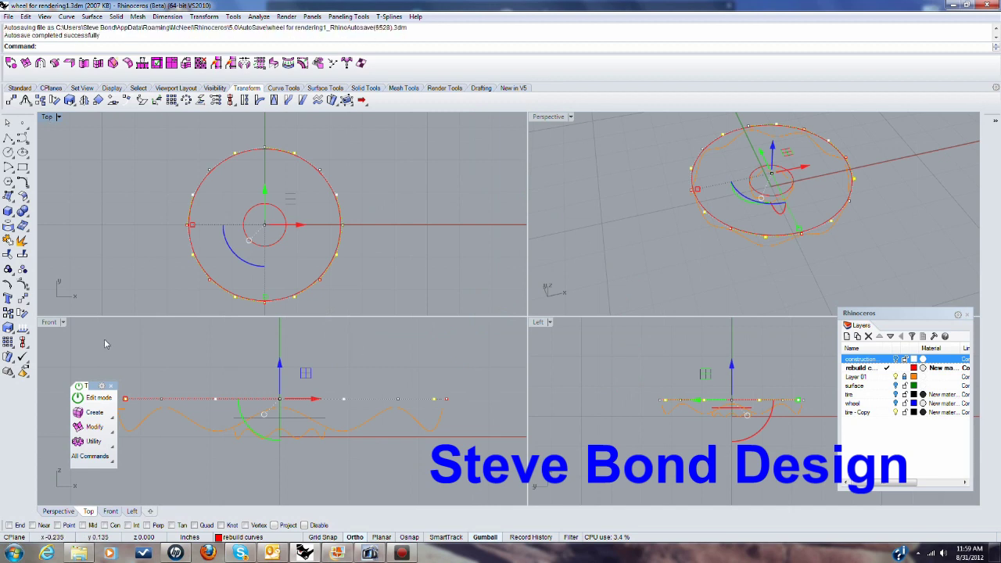
double_click(50, 322)
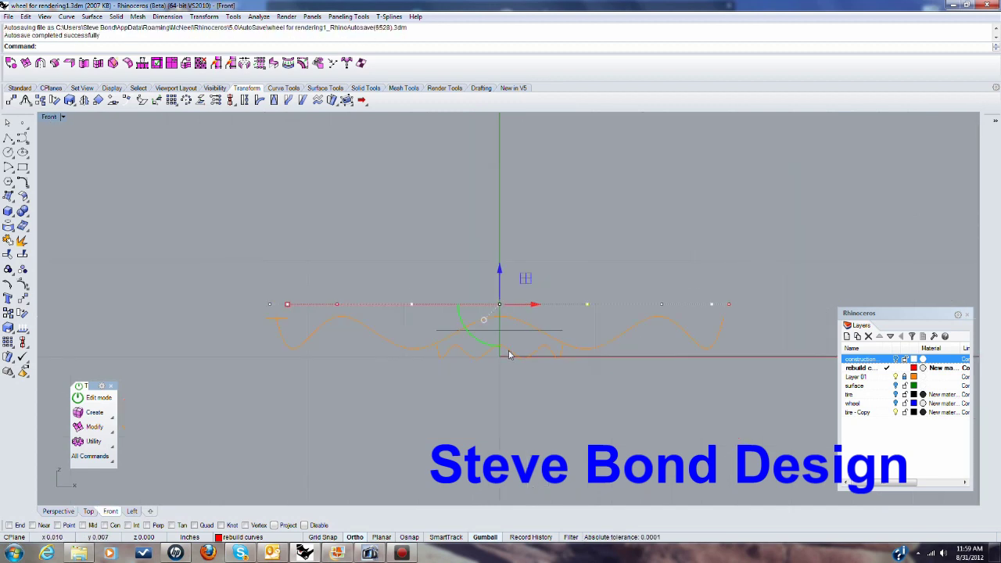
left_click_drag(500, 244, 483, 381)
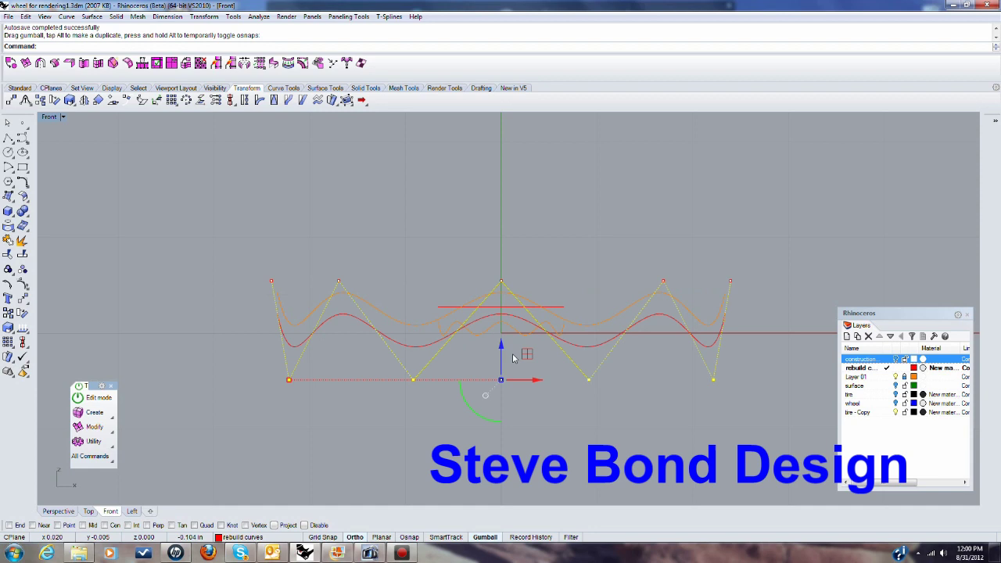
key("F11")
Step: Move the wavy outer curve straight up about 0.022 in onto the larger orange reference curve, and deselect it
scroll(492, 317, "up", 4)
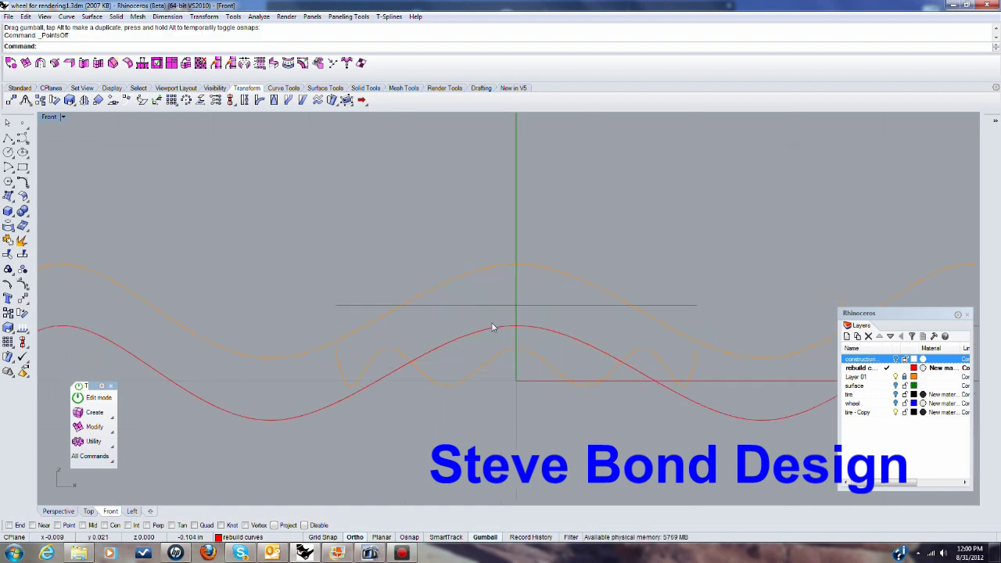
left_click(491, 332)
left_click_drag(516, 342, 519, 311)
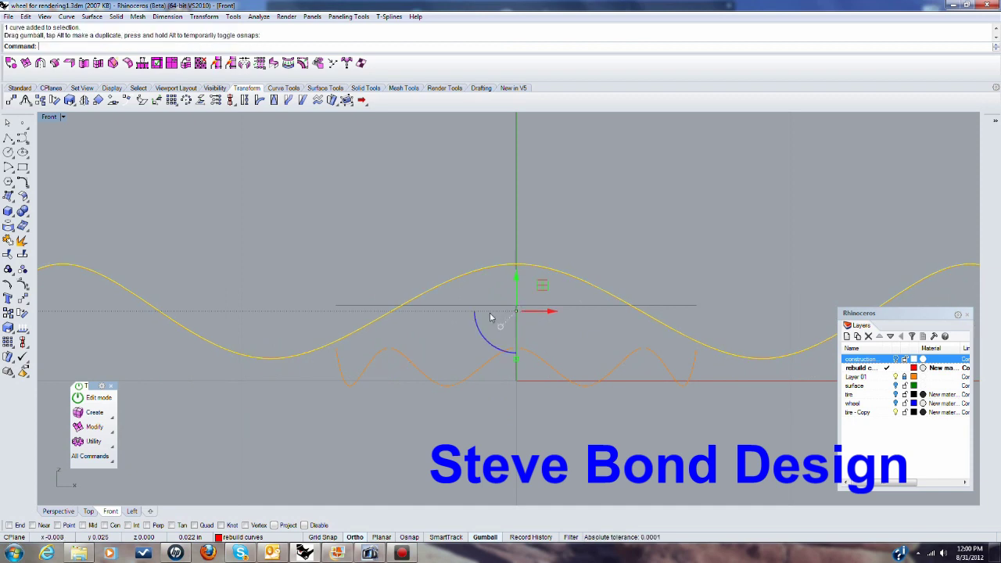
left_click(480, 438)
scroll(496, 305, "up", 4)
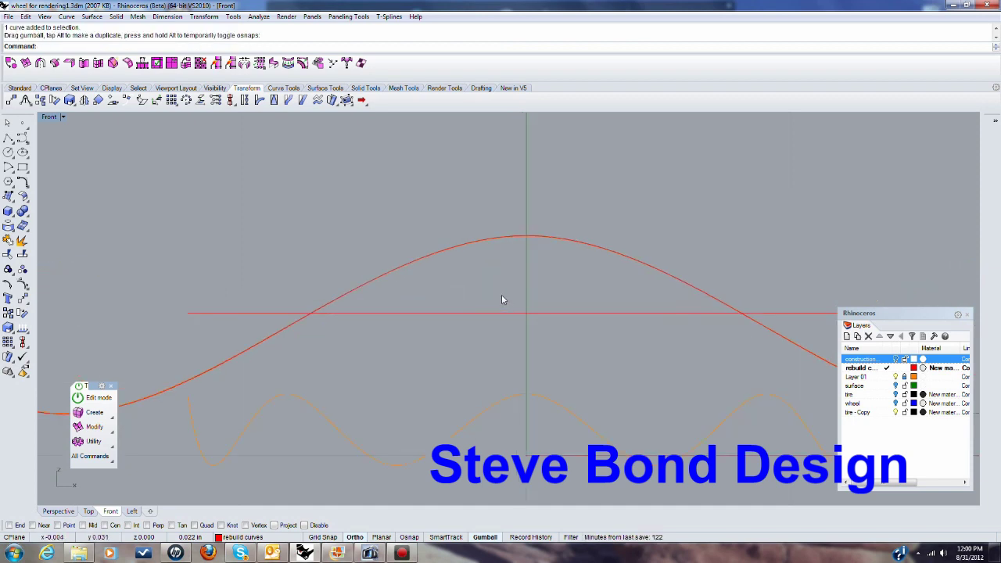
scroll(501, 294, "down", 6)
scroll(502, 328, "down", 3)
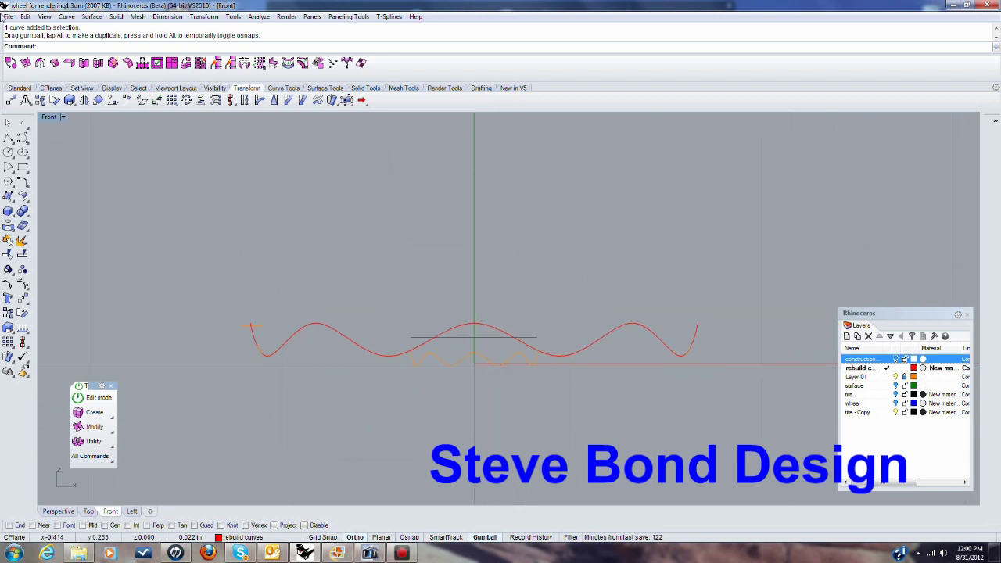
Step: Return to the four-view layout and turn on the control points of the inner circle
double_click(48, 117)
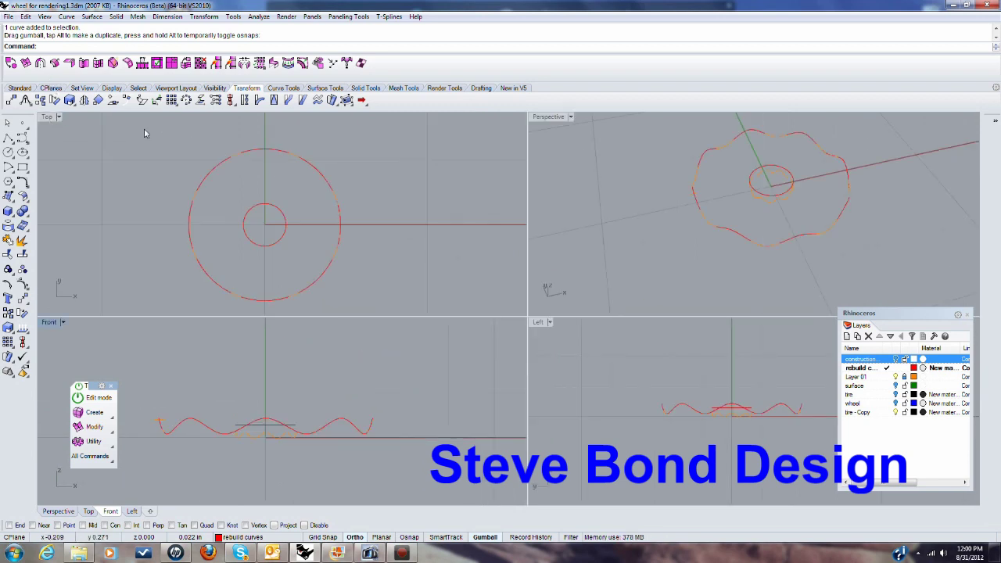
left_click(254, 210)
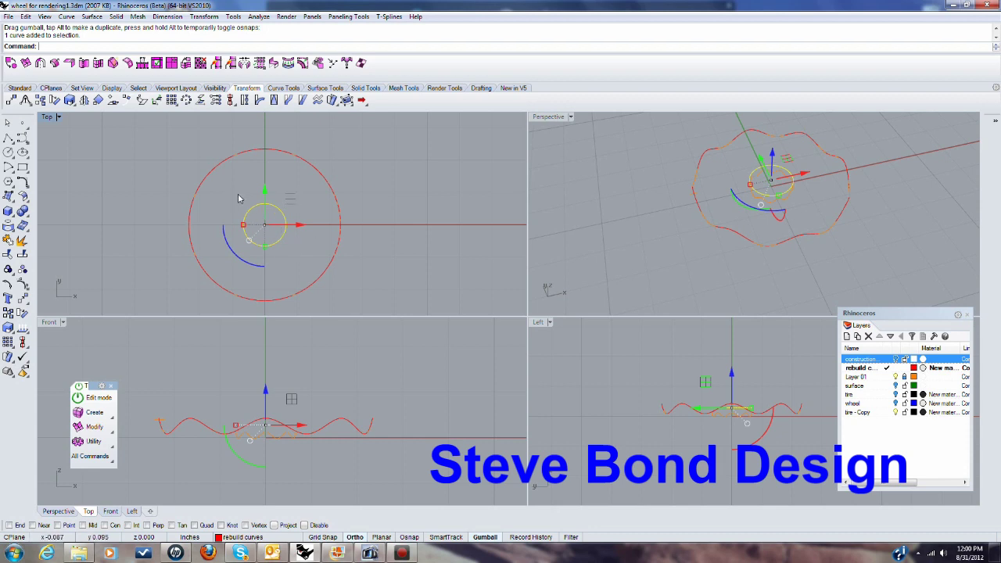
key("F10")
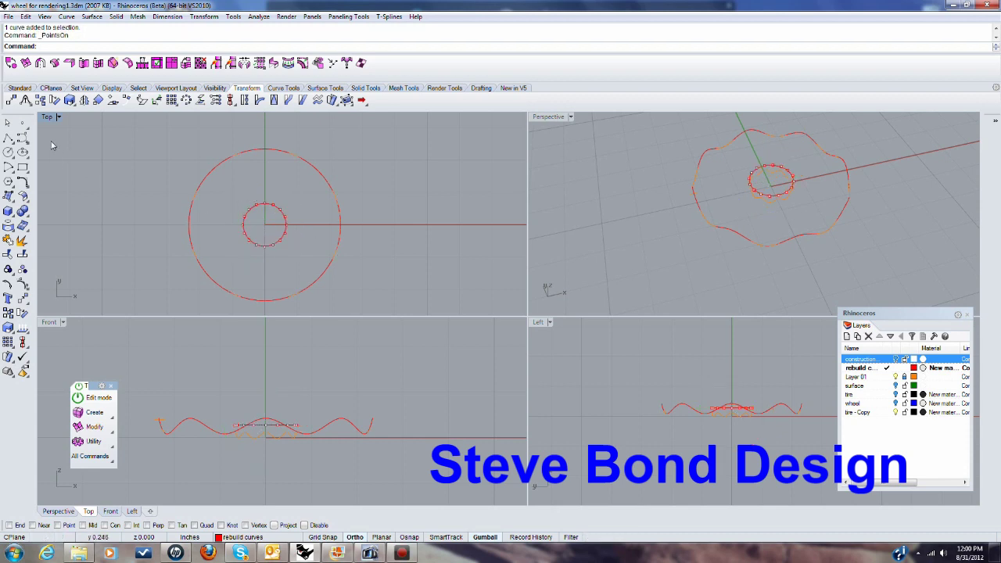
Step: Select every other control point around the inner circle in symmetric pairs in the Top view
double_click(50, 118)
scroll(498, 284, "up", 6)
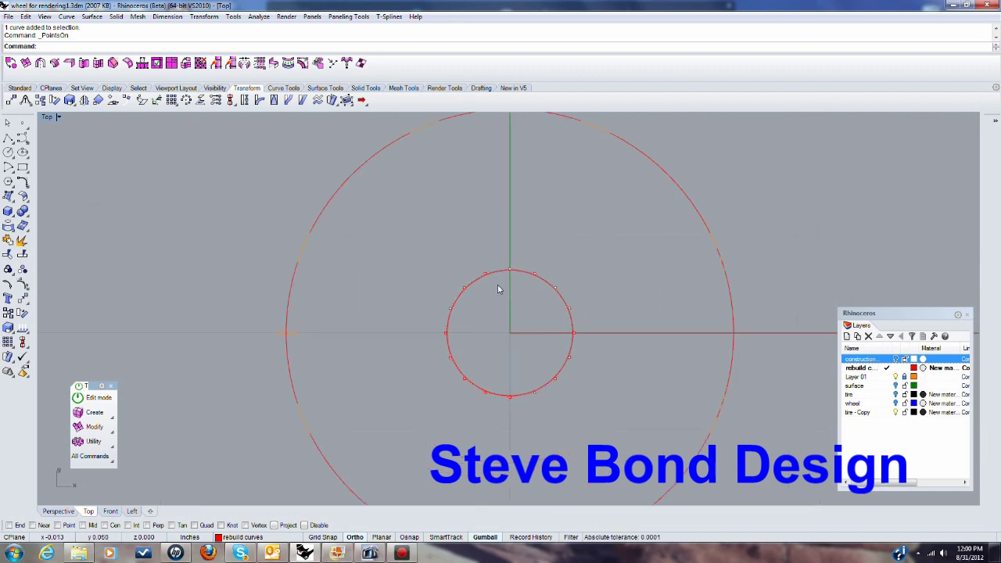
left_click_drag(397, 267, 667, 254)
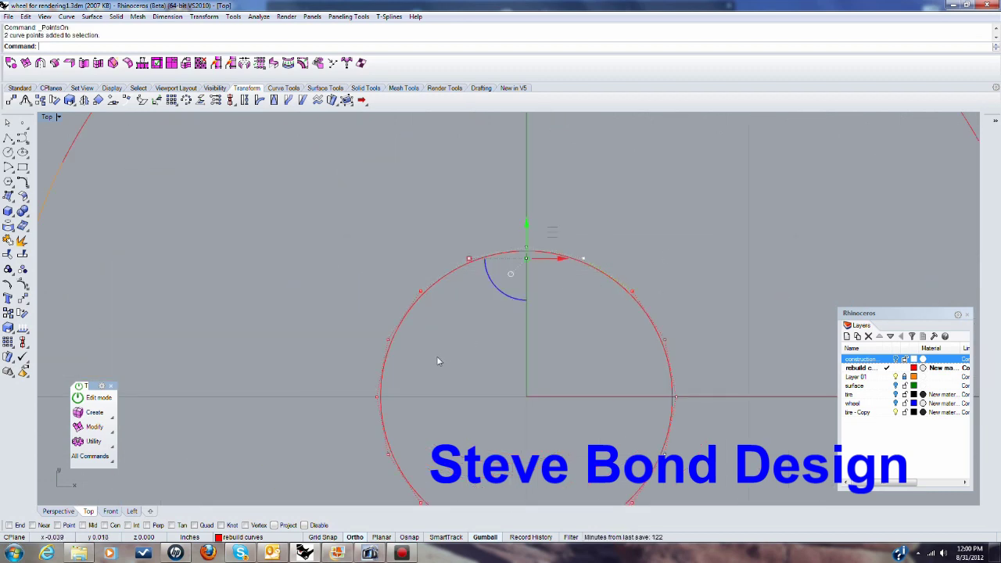
left_click_drag(371, 351, 748, 326, "shift")
left_click_drag(445, 441, 750, 472, "shift")
scroll(502, 242, "down", 10)
scroll(521, 338, "up", 6)
scroll(521, 338, "up", 3)
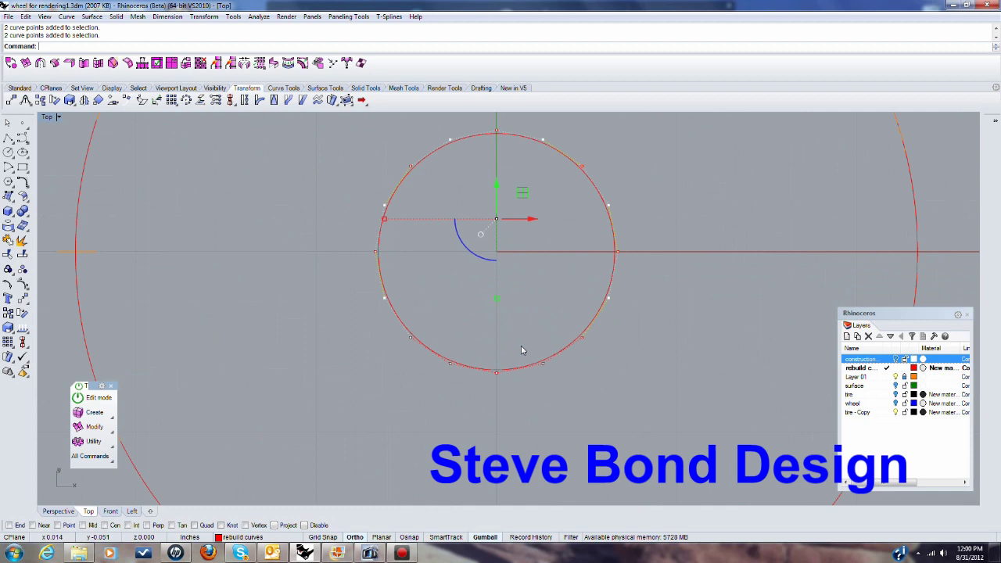
left_click_drag(482, 360, 642, 371, "shift")
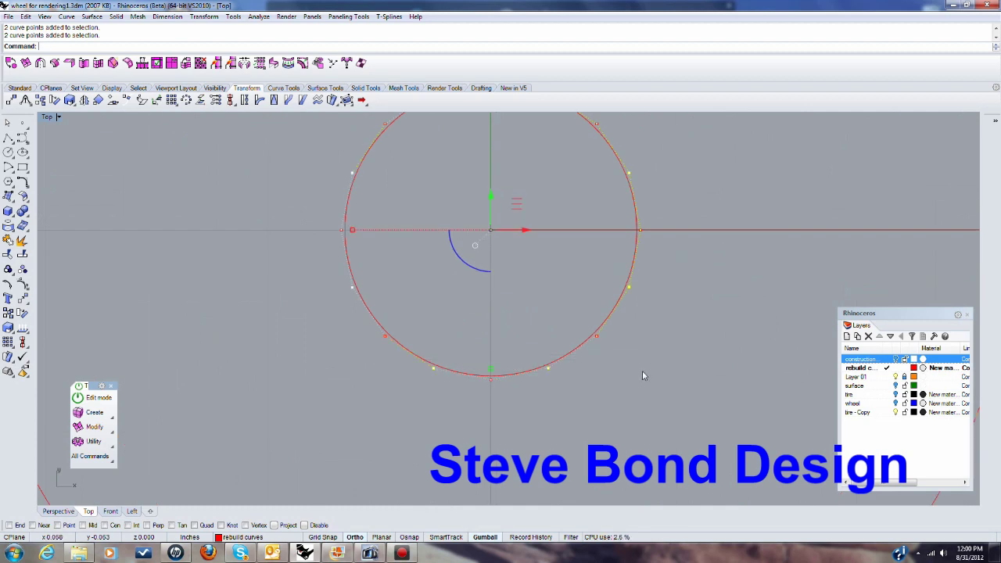
scroll(651, 404, "down", 2)
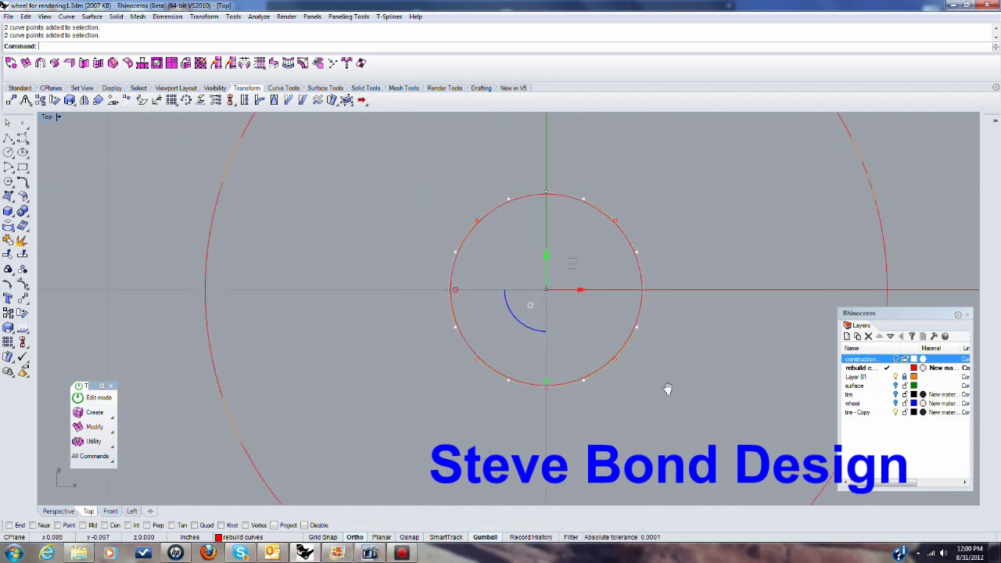
Step: Move the selected inner-circle points straight down about 0.041 in in the Front view to form a wave, and turn the control points off
double_click(49, 117)
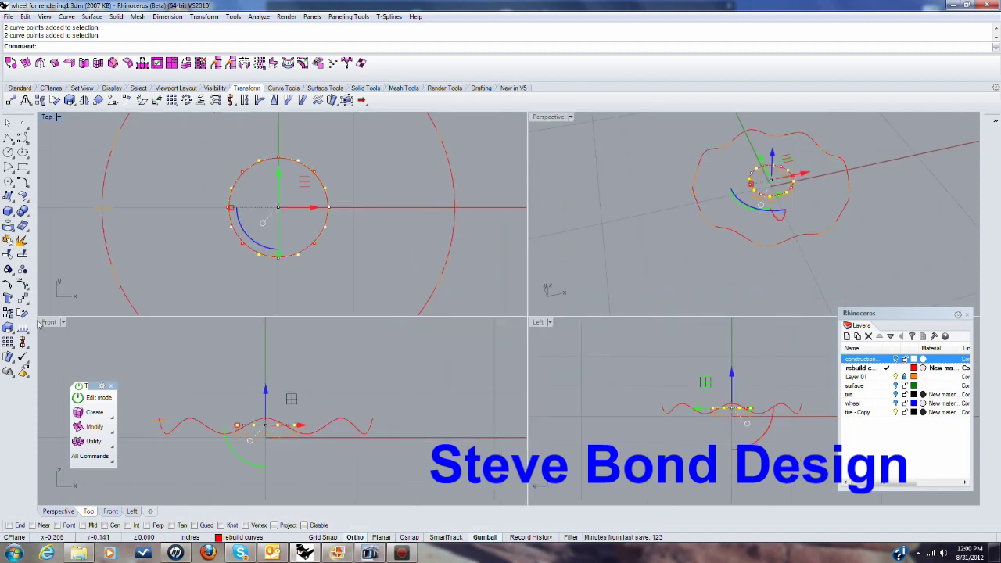
double_click(48, 322)
scroll(427, 396, "up", 4)
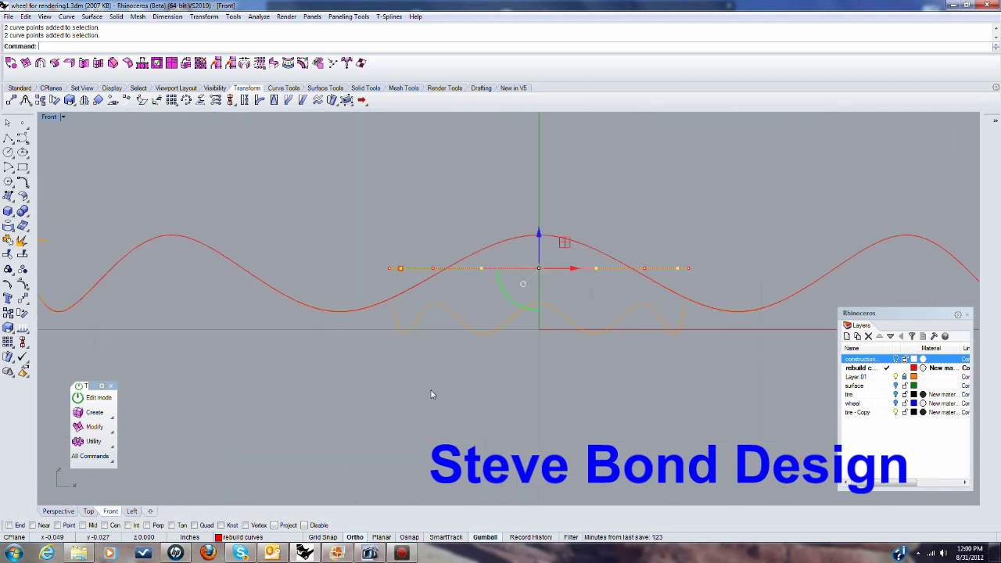
left_click_drag(533, 291, 523, 399)
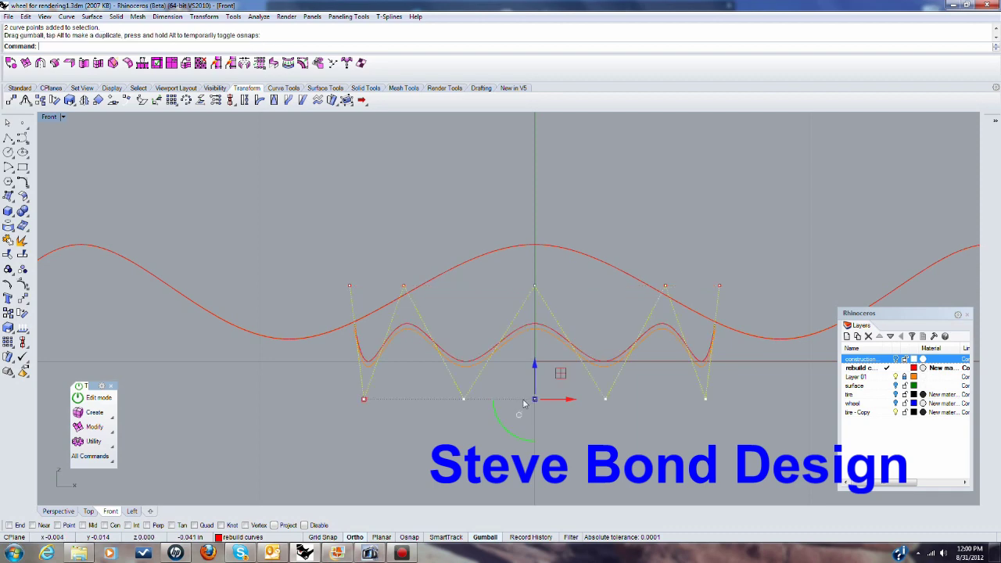
key("F11")
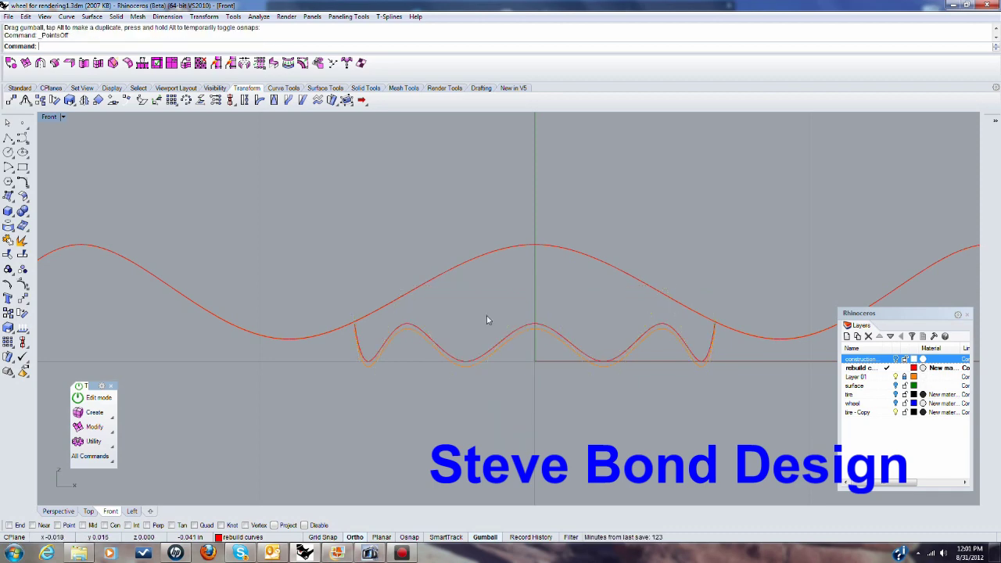
Step: Move the wavy inner curve straight down about 0.002 in onto the smaller orange reference curve
scroll(548, 340, "up", 5)
left_click(477, 278)
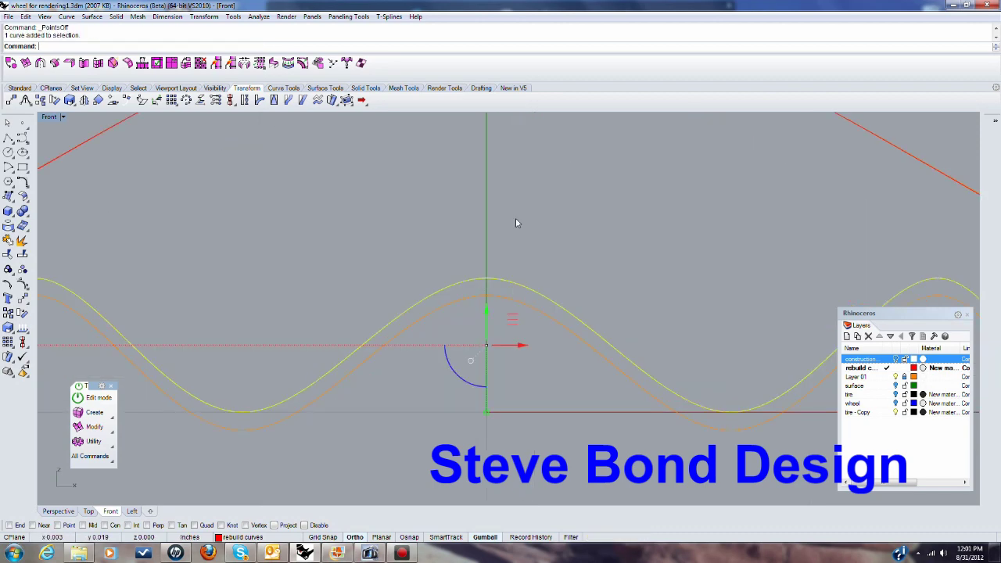
scroll(517, 215, "down", 4)
left_click_drag(498, 265, 492, 309)
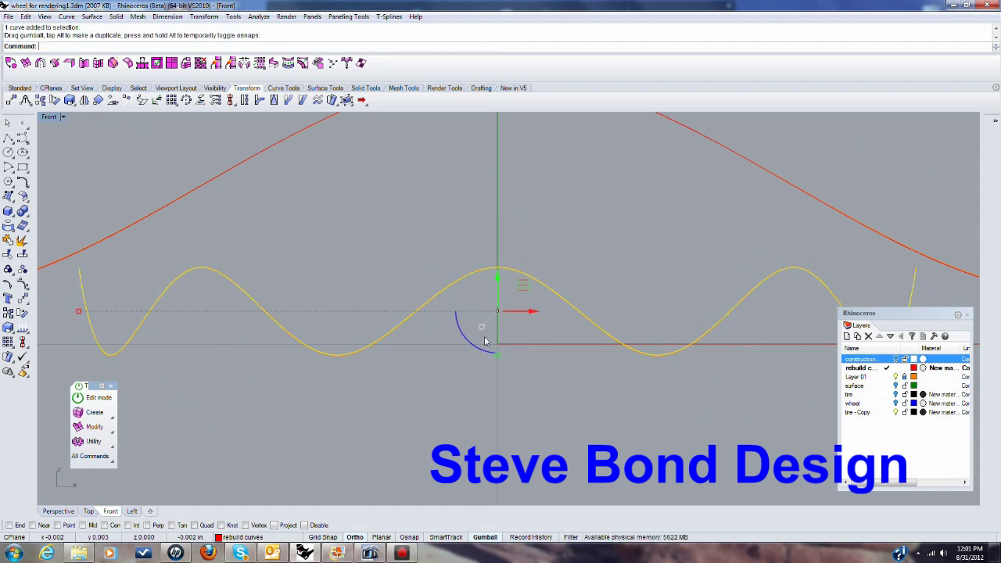
scroll(518, 388, "down", 2)
scroll(519, 388, "down", 2)
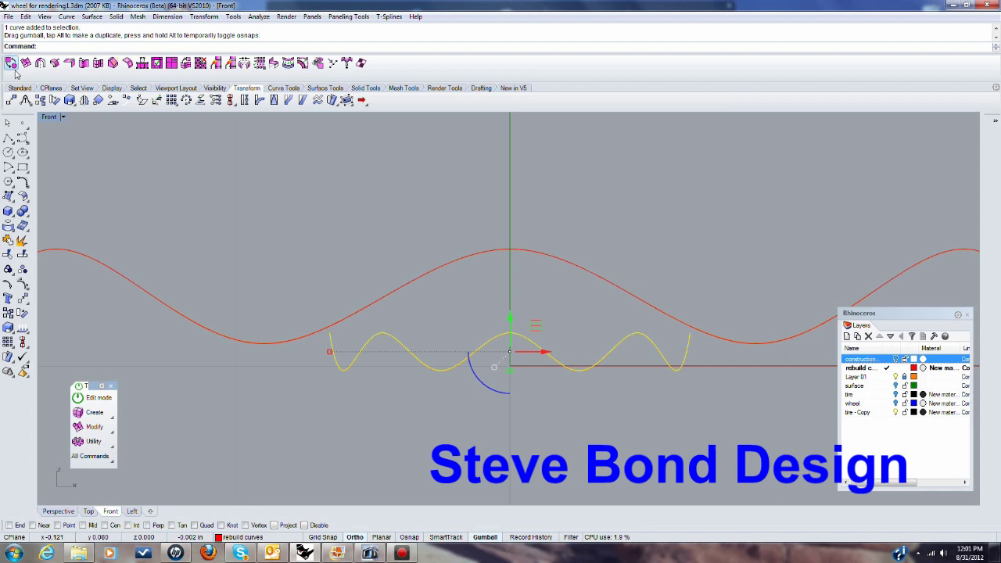
Step: Deselect the inner curve in the Perspective view and hide Layer 01 with the orange reference curves
double_click(47, 118)
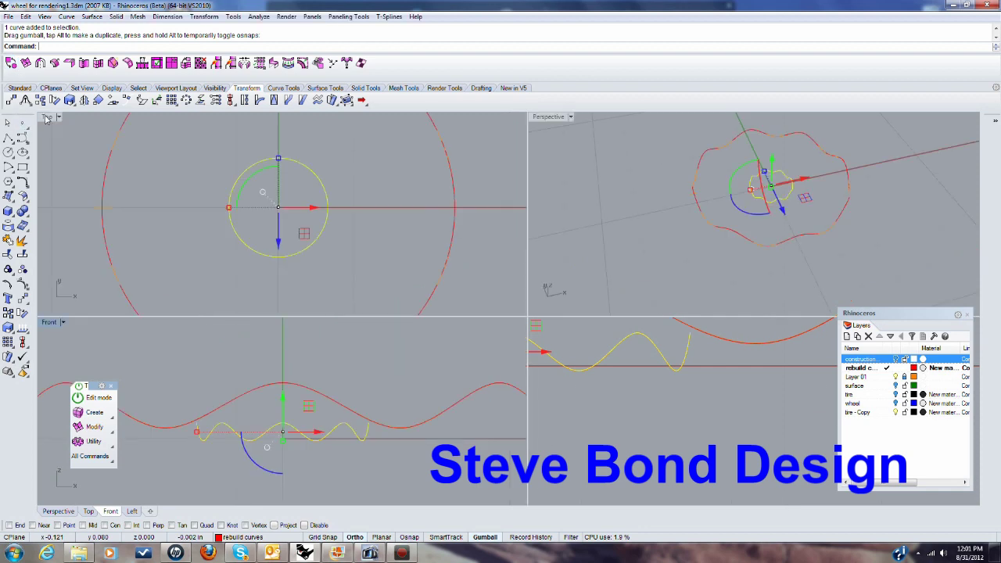
double_click(559, 117)
mouse_move(536, 174)
right_mouse_down()
mouse_move(525, 331)
mouse_move(508, 337)
mouse_move(530, 343)
right_mouse_up()
left_click(519, 363)
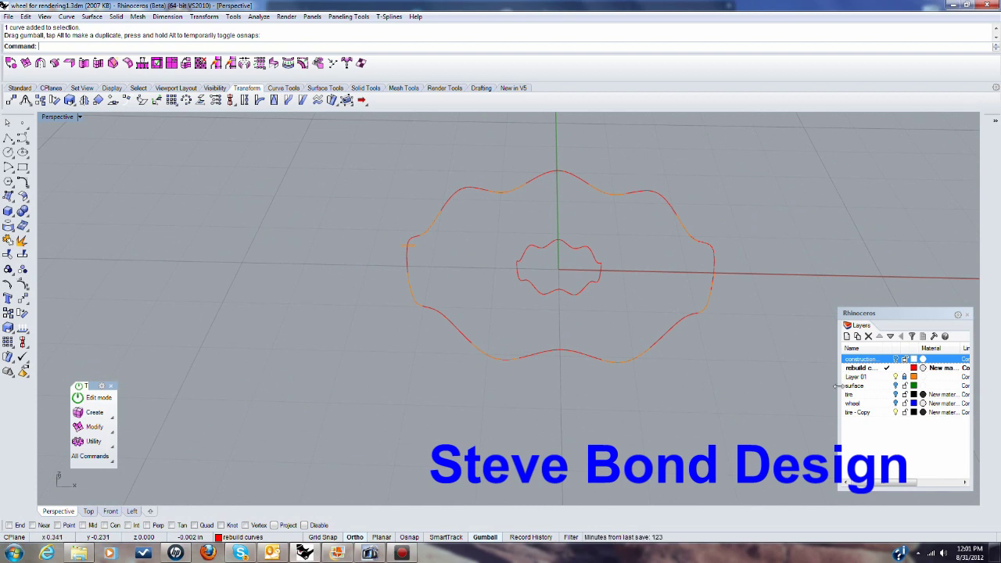
left_click(894, 379)
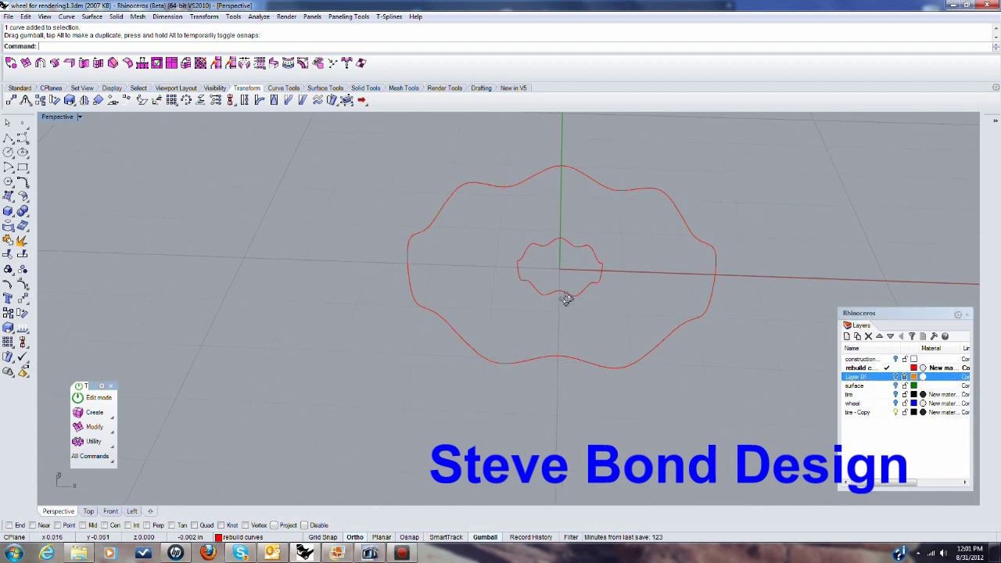
right_click_drag(567, 299, 580, 283)
scroll(564, 286, "up", 6)
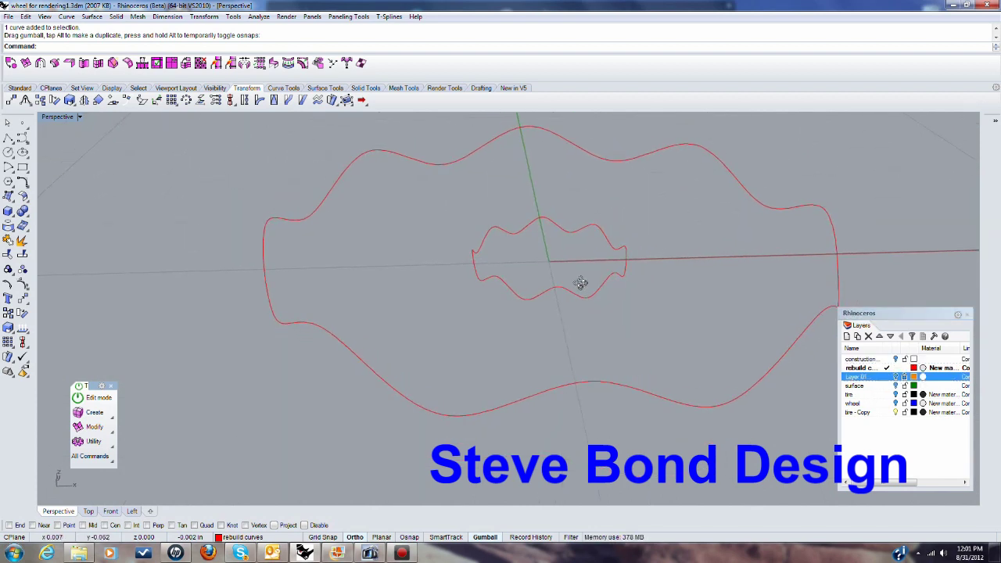
Step: Loft a surface between the inner and outer wavy curves with the Loose style and the Do not simplify option
left_click(93, 17)
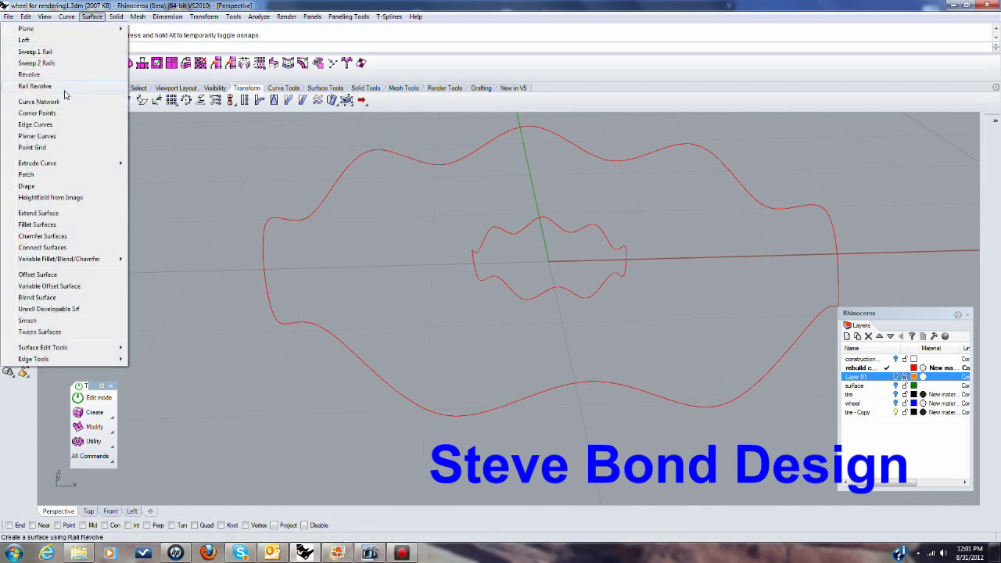
left_click(35, 44)
left_click(507, 288)
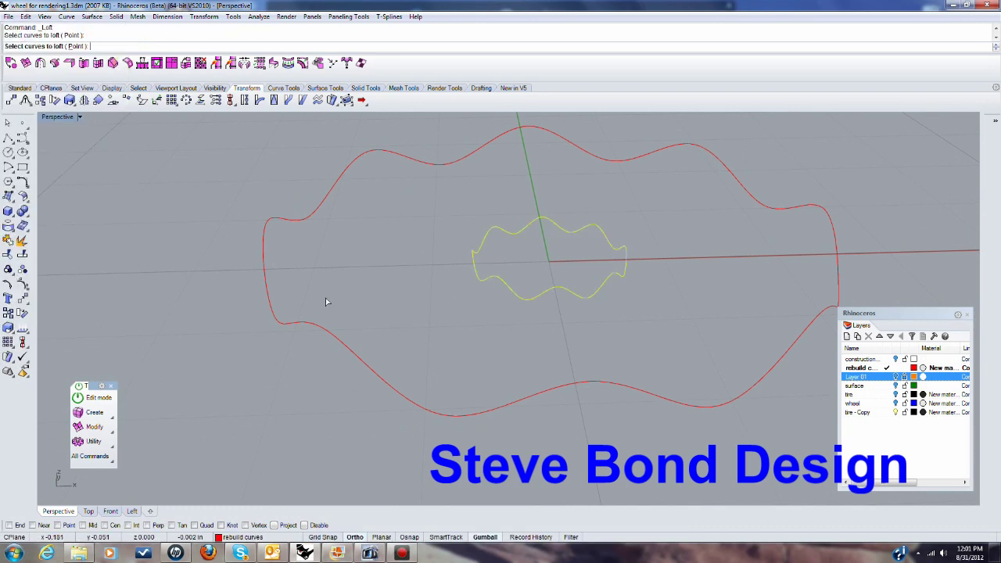
left_click(316, 323)
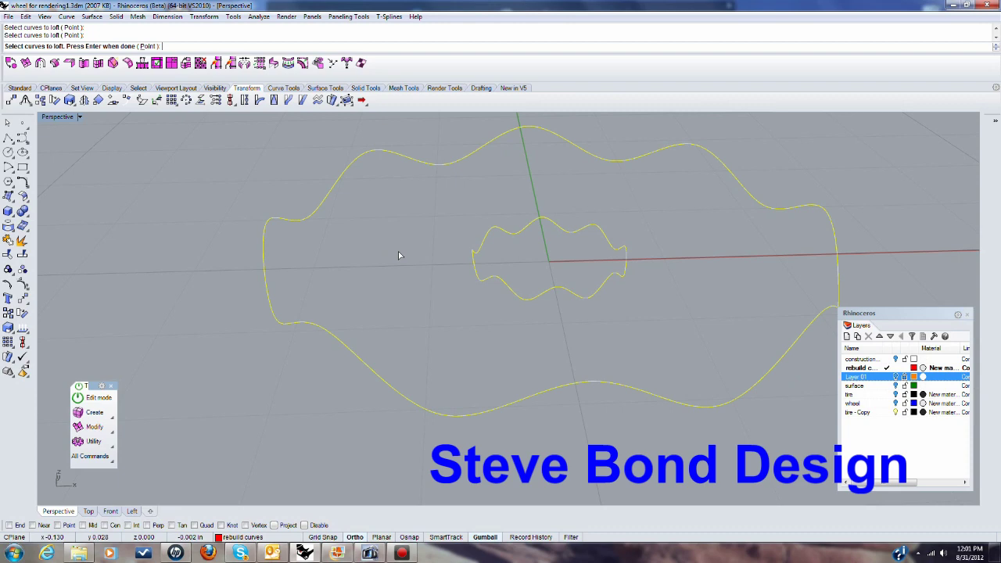
key("Return")
scroll(782, 297, "up", 5)
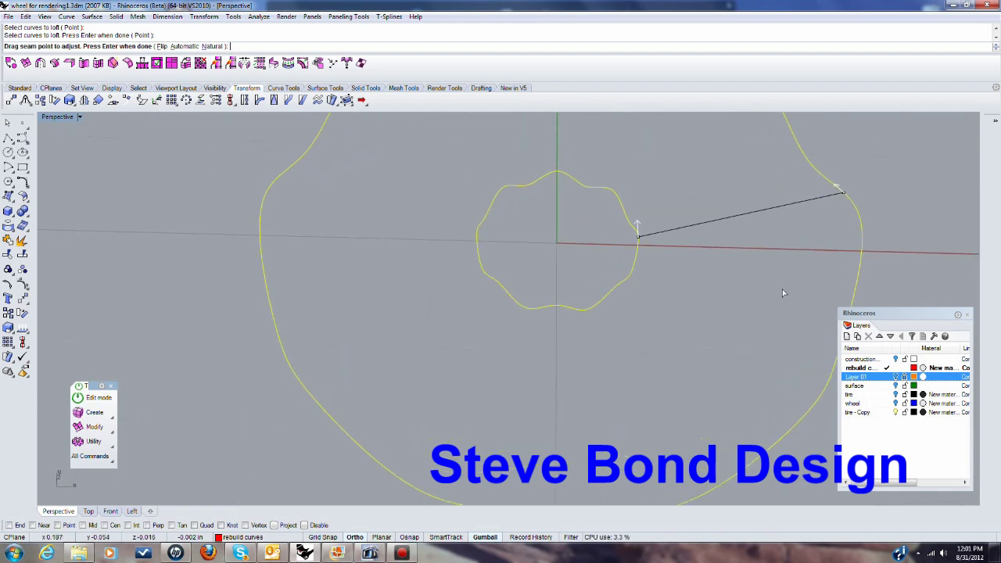
key("Return")
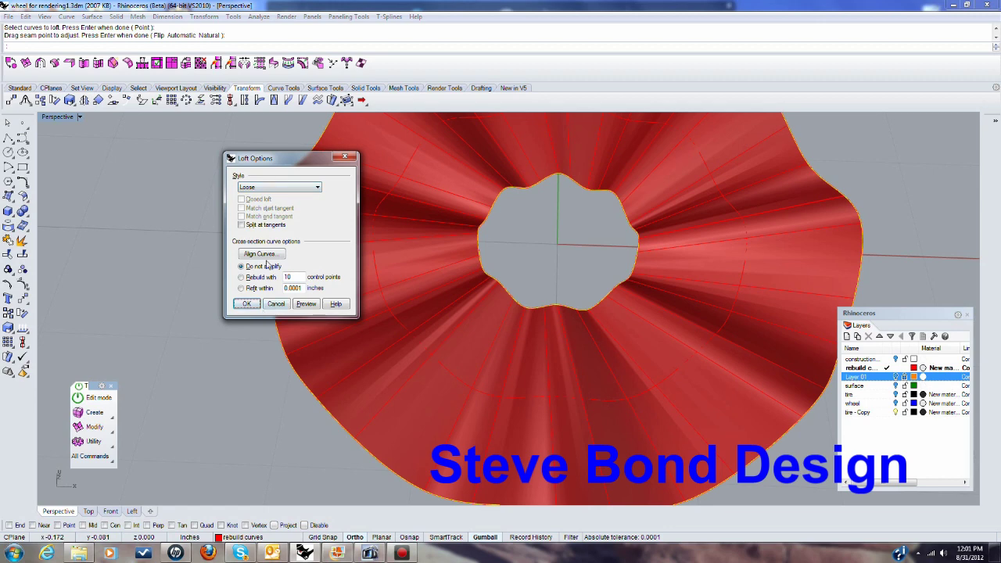
left_click(246, 304)
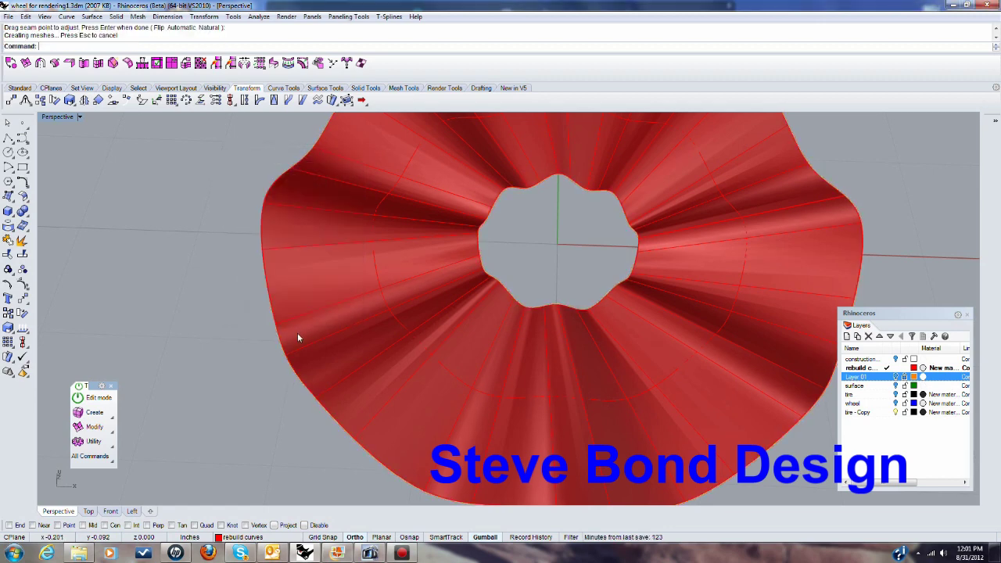
Step: Show the construction and surface layers together with the lofted wave surface
scroll(353, 402, "down", 5)
right_click_drag(353, 402, 390, 347)
scroll(655, 326, "down", 6)
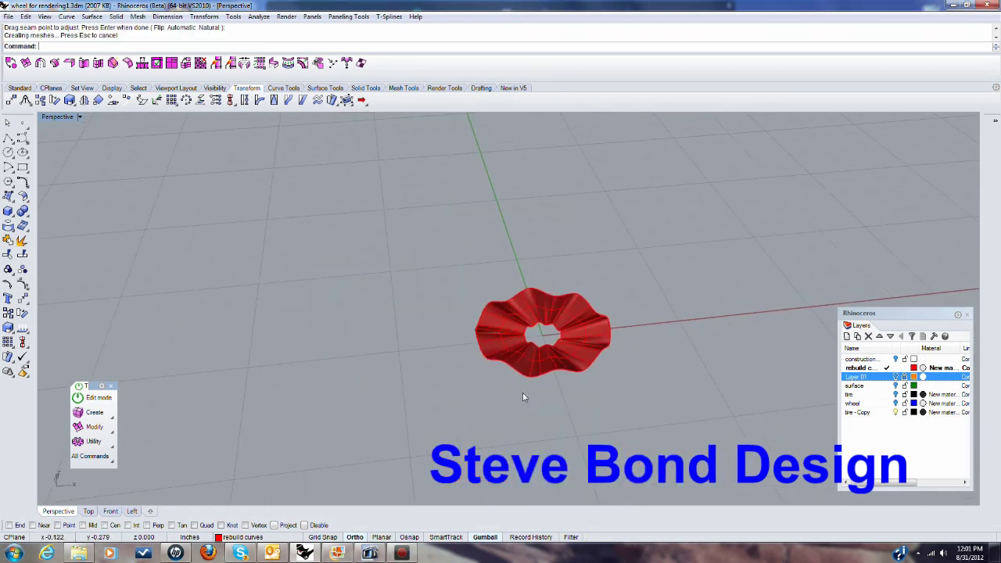
scroll(522, 368, "up", 8)
right_click_drag(529, 358, 568, 339)
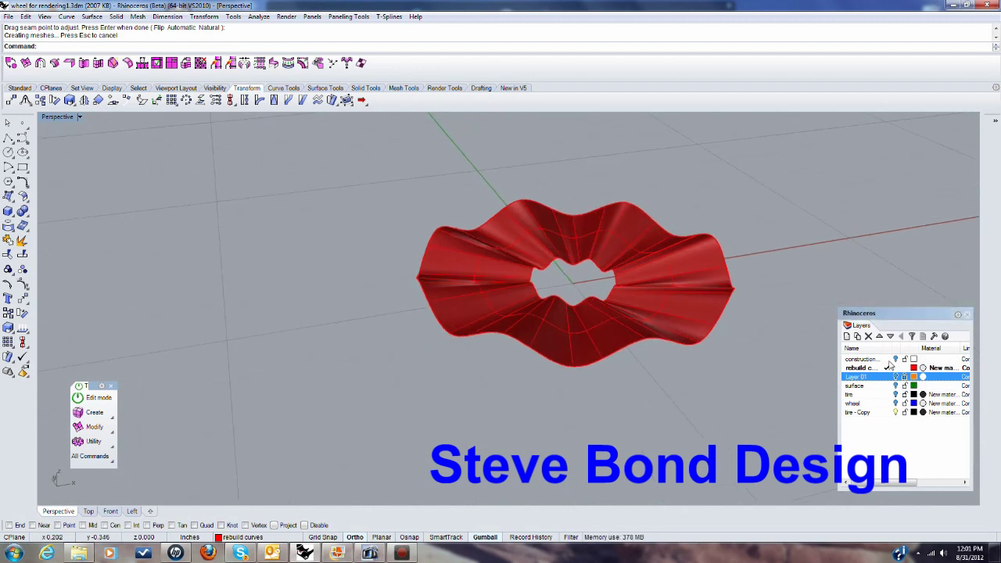
left_click(896, 359)
mouse_move(701, 365)
right_mouse_down()
mouse_move(688, 331)
mouse_move(688, 364)
right_mouse_up()
scroll(635, 331, "up", 4)
right_click_drag(634, 329, 480, 293)
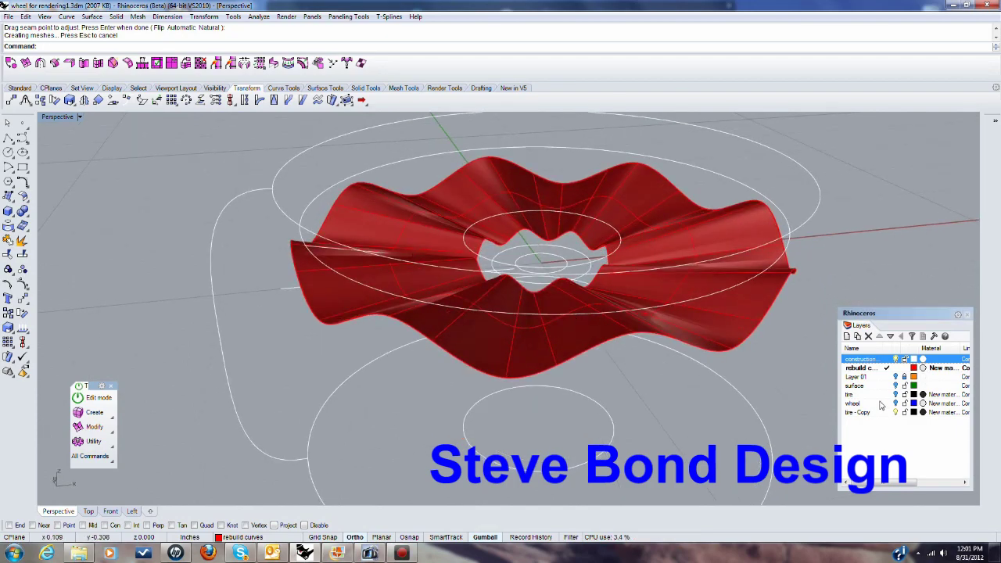
left_click(896, 385)
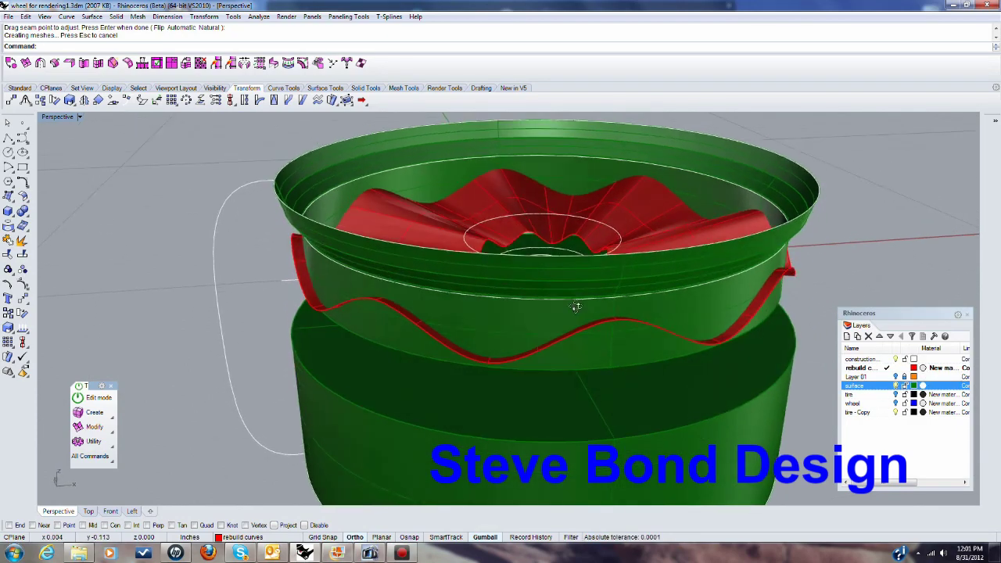
Step: Extract the cylindrical wall crossed by the wavy loft from the upper green wheel rim, without making a copy
right_click_drag(578, 306, 586, 279)
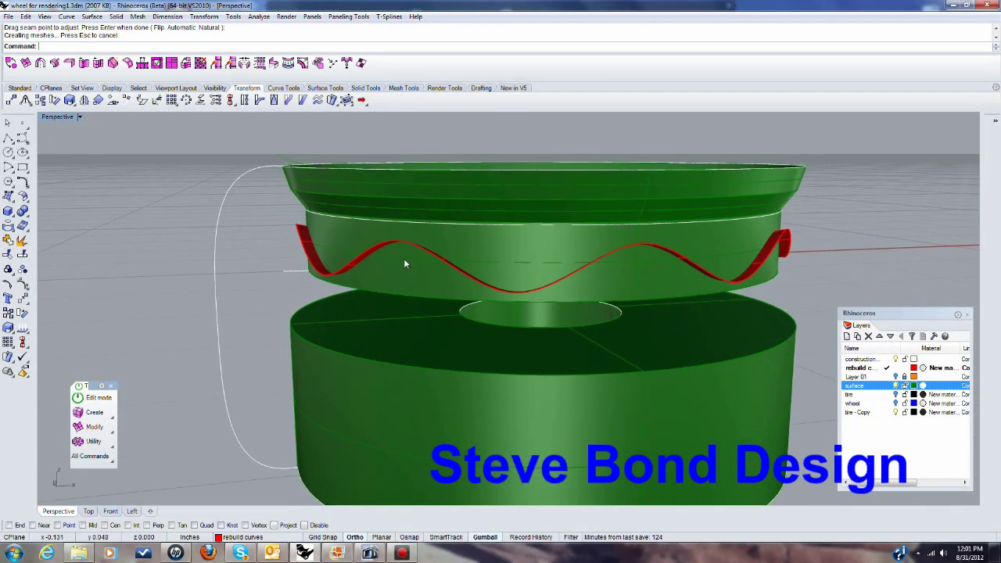
right_click_drag(404, 263, 308, 221)
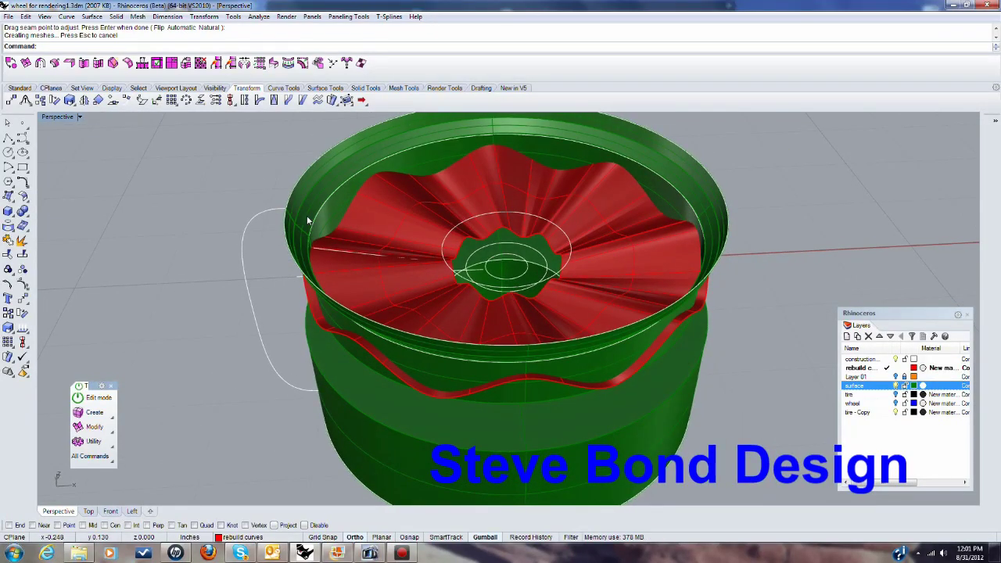
scroll(313, 243, "up", 6)
mouse_move(323, 266)
right_mouse_down()
mouse_move(346, 158)
mouse_move(353, 489)
mouse_move(340, 141)
mouse_move(322, 349)
mouse_move(353, 320)
mouse_move(360, 282)
right_mouse_up()
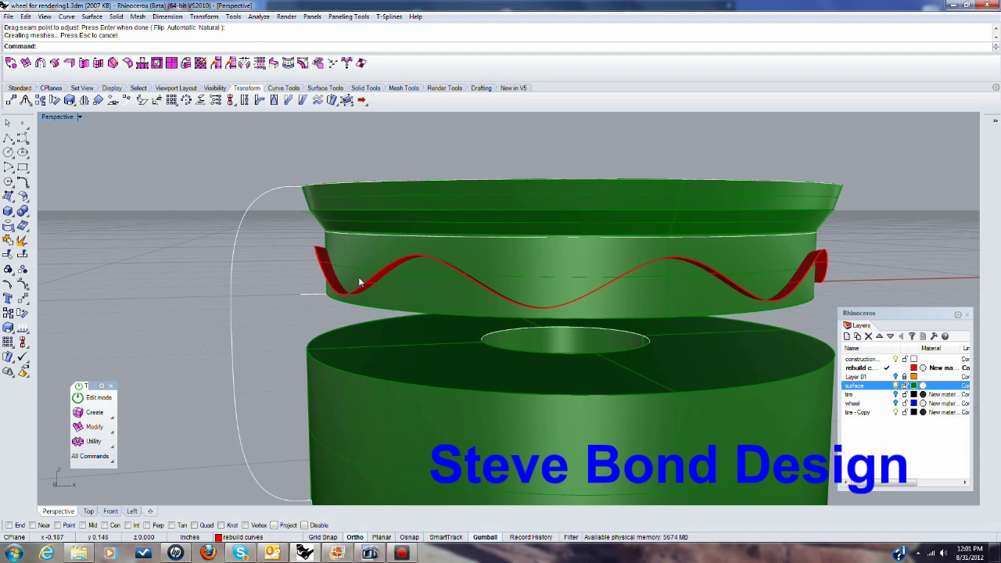
left_click(119, 16)
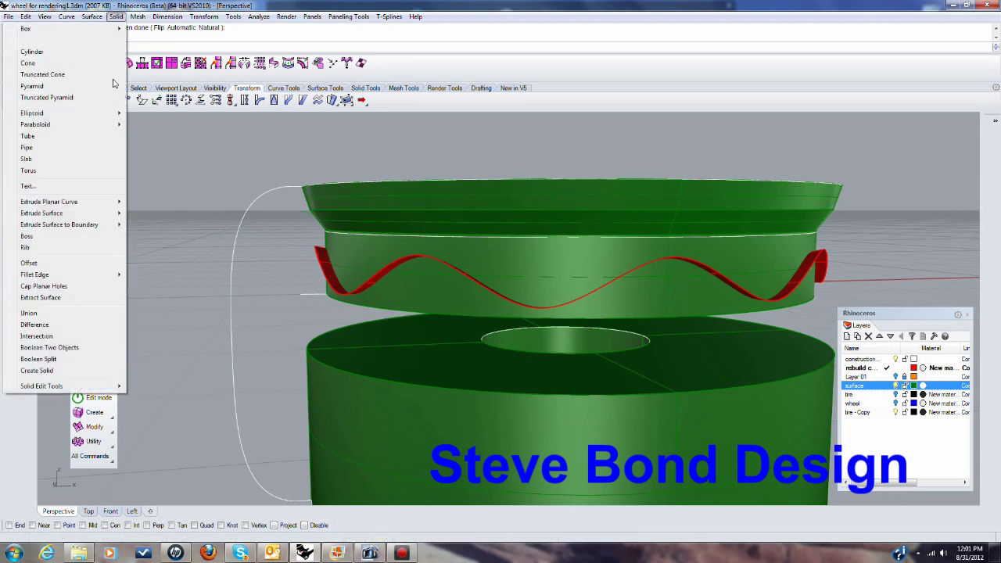
left_click(66, 301)
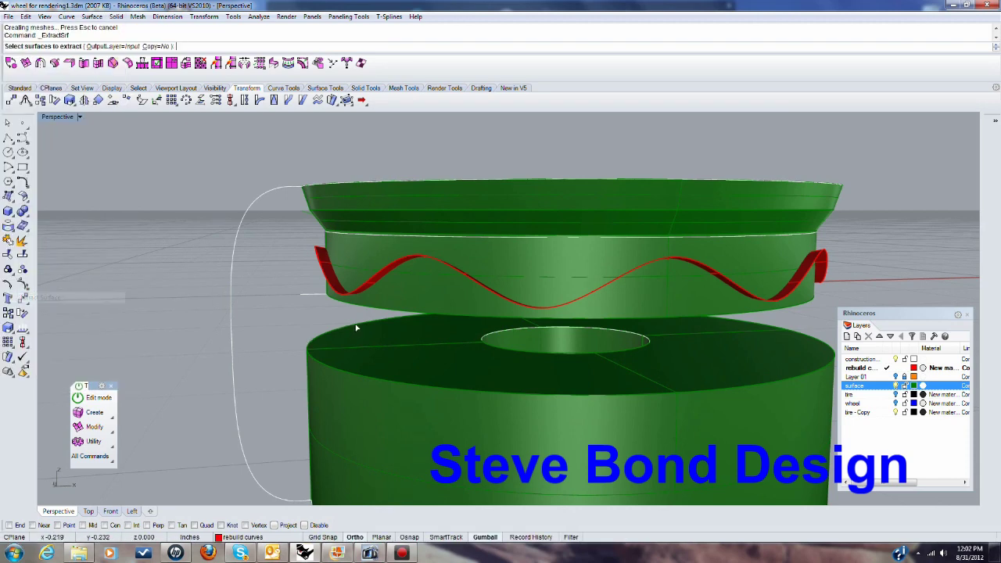
left_click(388, 300)
key("Return")
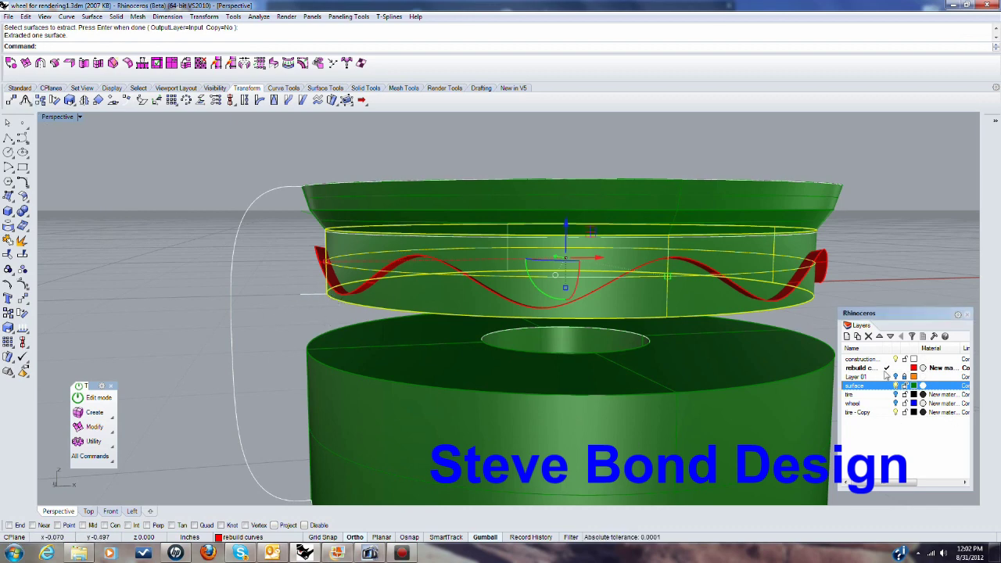
Step: Move the extracted cylindrical wall to the current rebuild curves layer and hide the surface layer
left_click(27, 16)
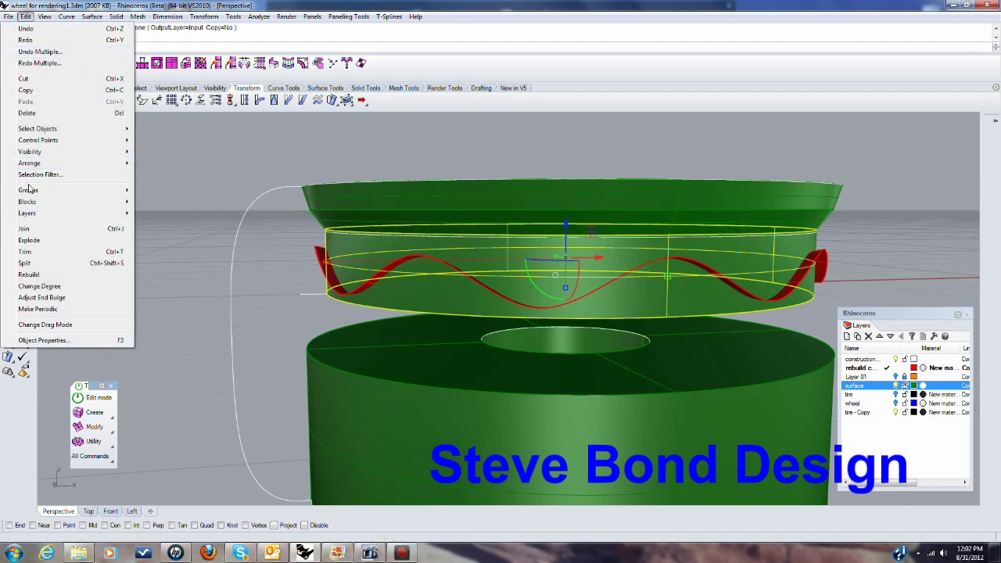
mouse_move(62, 213)
left_click(248, 263)
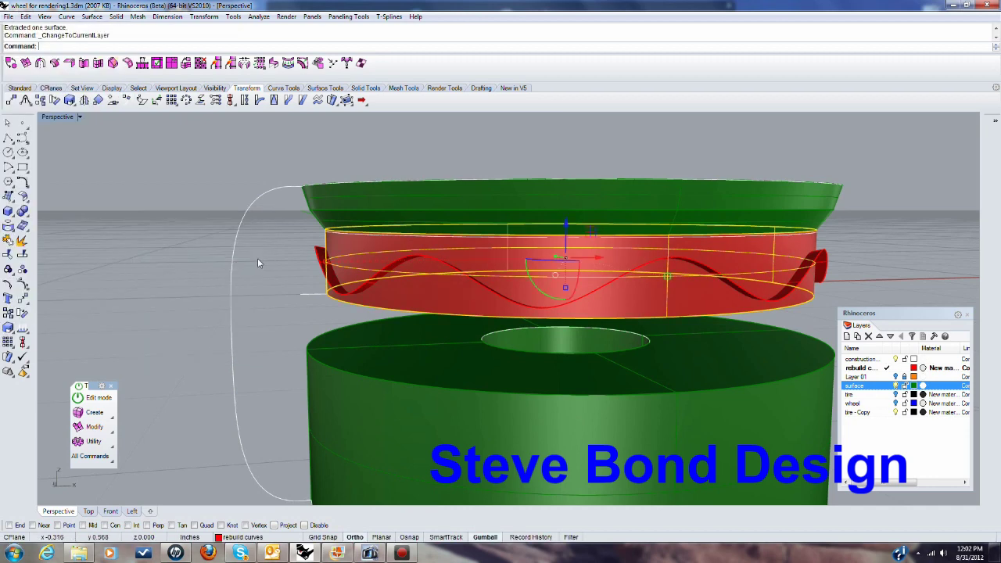
left_click(166, 260)
right_click_drag(166, 260, 284, 273)
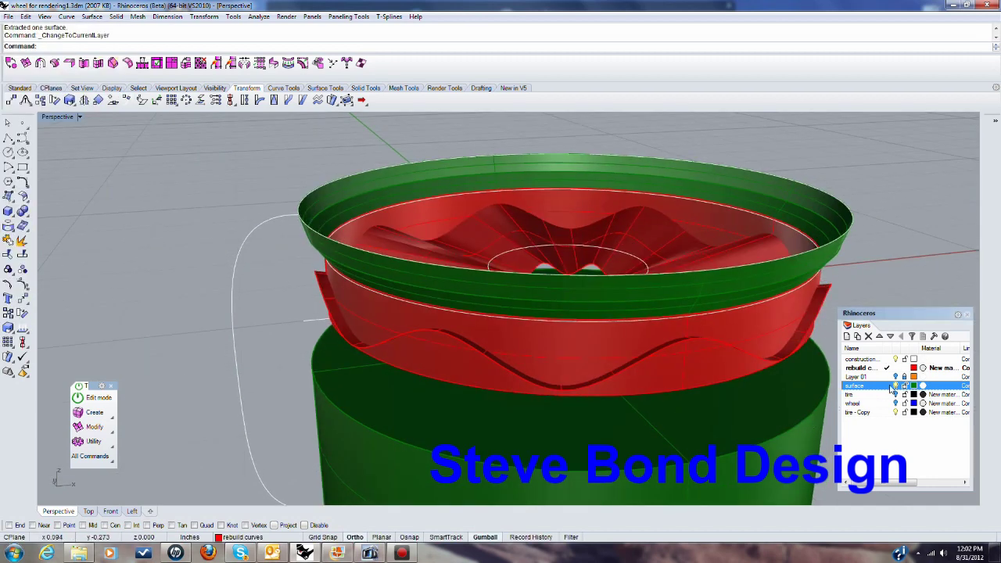
left_click(896, 385)
Step: Extrude the hub circle straight down through the wavy loft as an open one-sided surface, keeping the input curve
right_click_drag(456, 291, 410, 337)
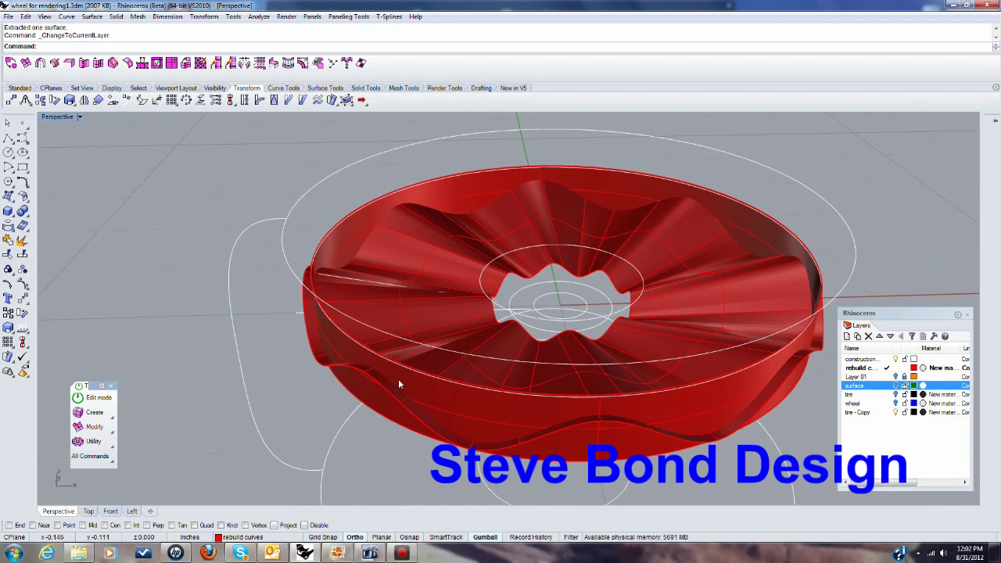
right_click_drag(399, 380, 445, 388)
scroll(518, 321, "up", 6)
right_click_drag(516, 324, 510, 344)
right_click_drag(387, 318, 398, 302)
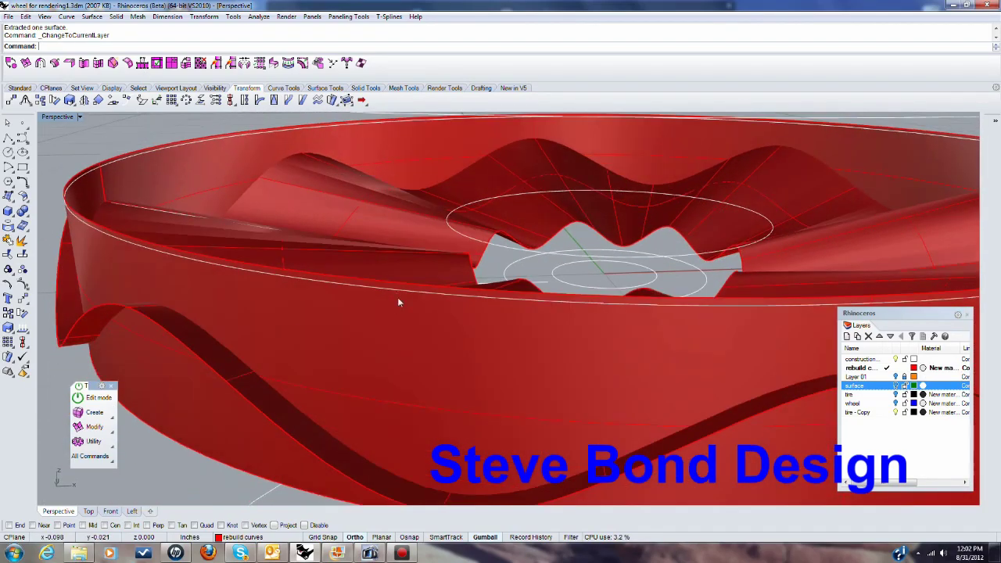
right_click_drag(306, 299, 494, 291)
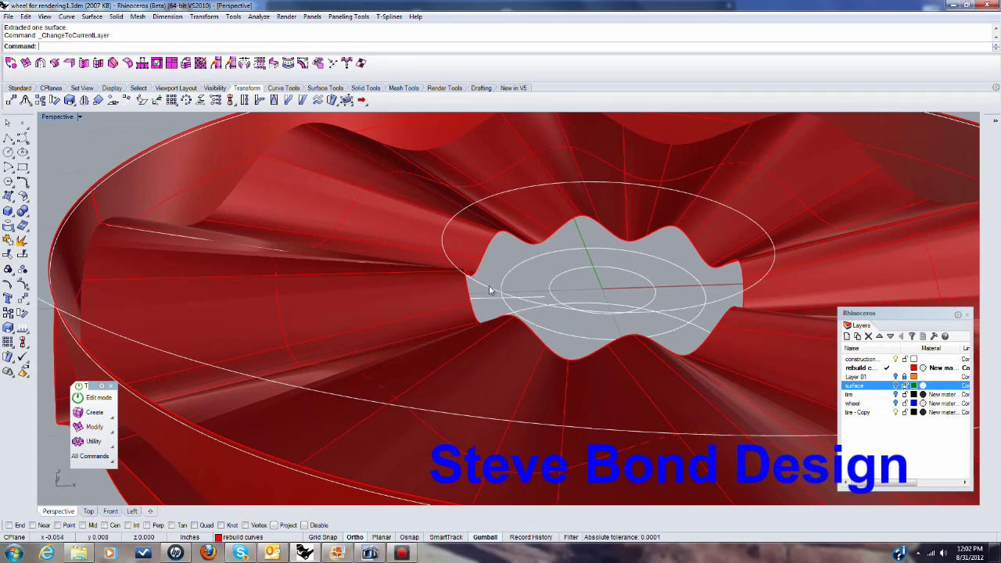
left_click(490, 291)
left_click(91, 16)
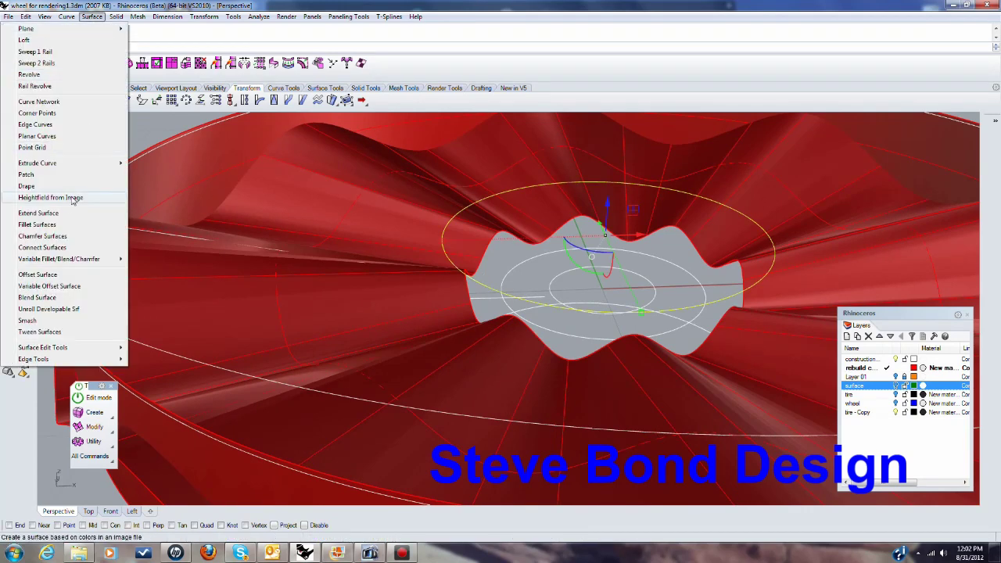
mouse_move(47, 165)
left_click(175, 166)
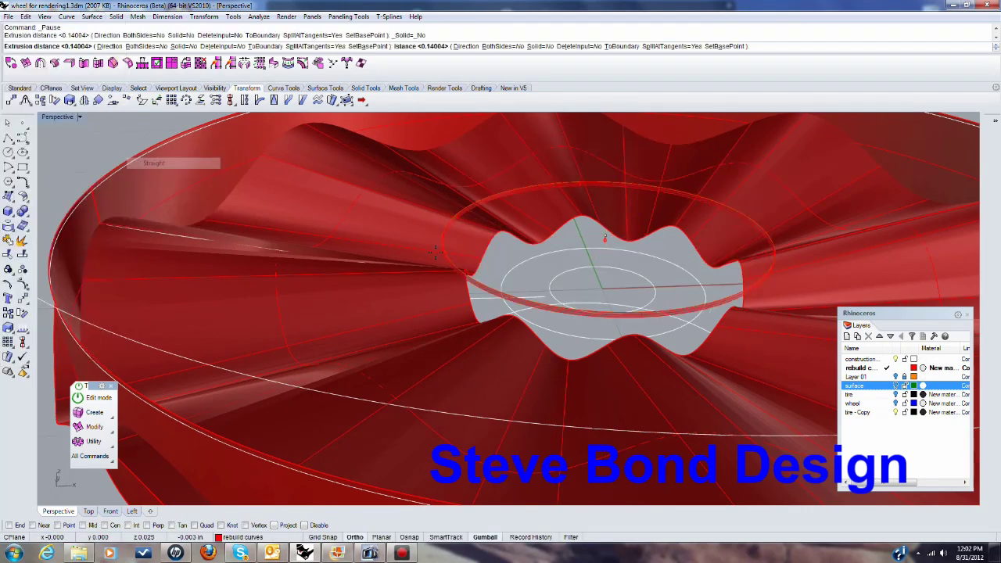
right_click_drag(386, 286, 427, 219)
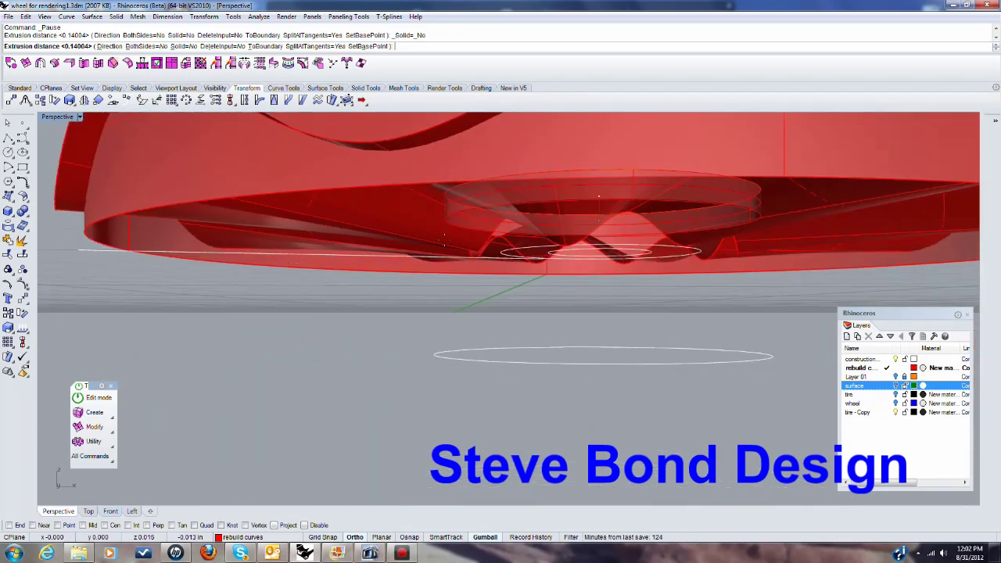
left_click(402, 362)
scroll(553, 335, "down", 6)
right_click_drag(553, 335, 520, 386)
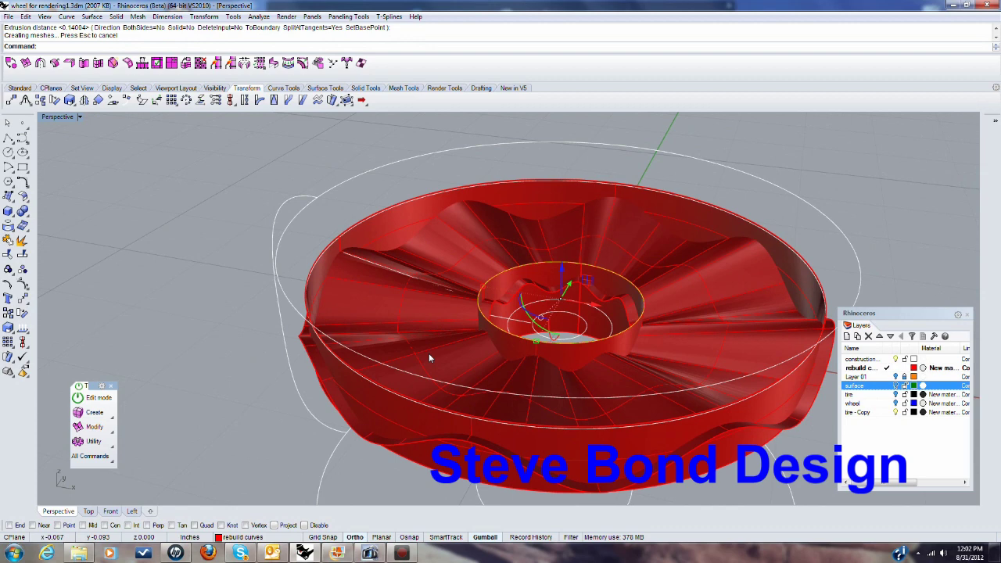
left_click(224, 290)
right_click_drag(224, 289, 514, 294)
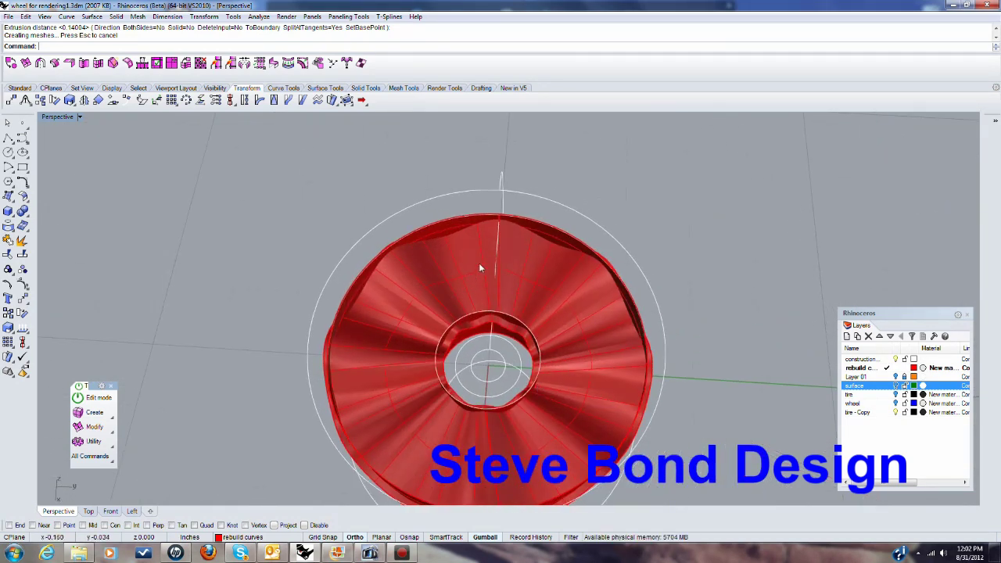
Step: Maximize the Top view and open the deformation tools as a floating palette beside the wheel
double_click(55, 117)
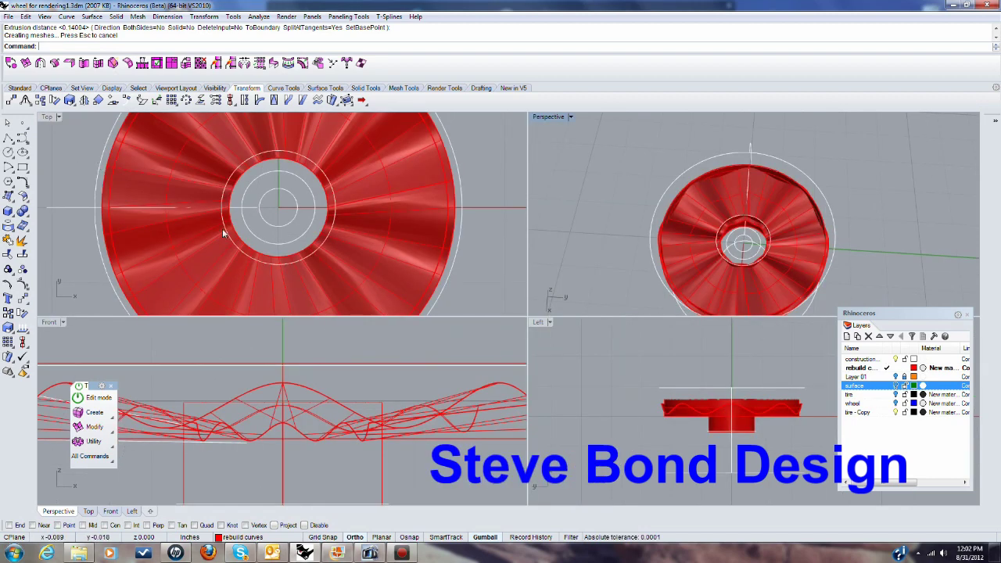
scroll(223, 233, "down", 4)
double_click(46, 117)
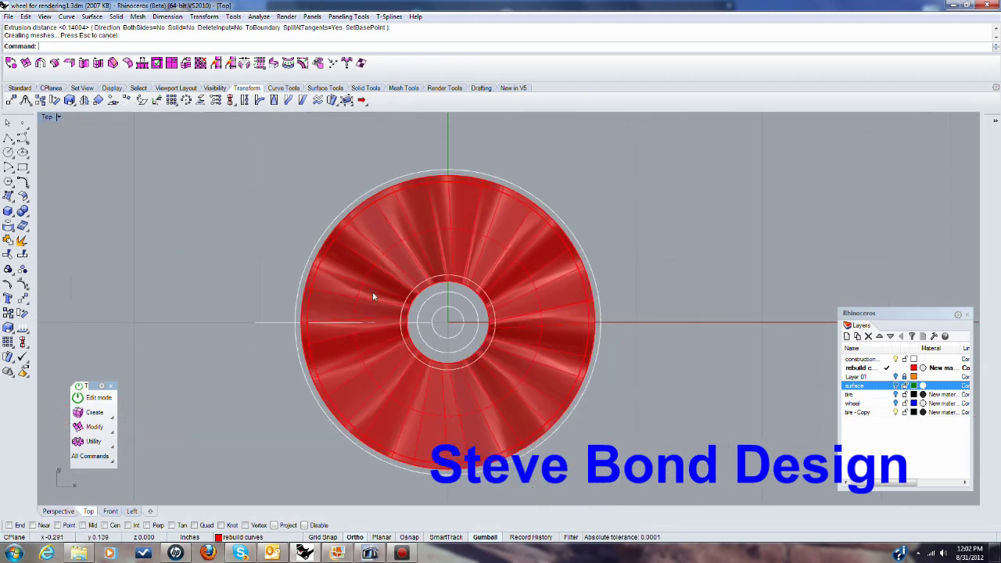
scroll(552, 322, "down", 4)
scroll(475, 317, "up", 6)
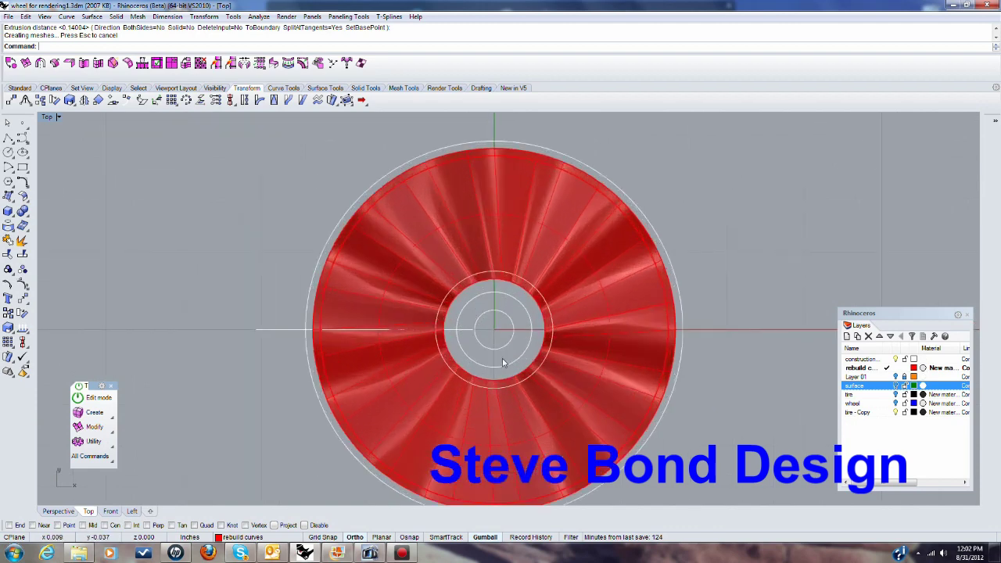
scroll(509, 366, "down", 3)
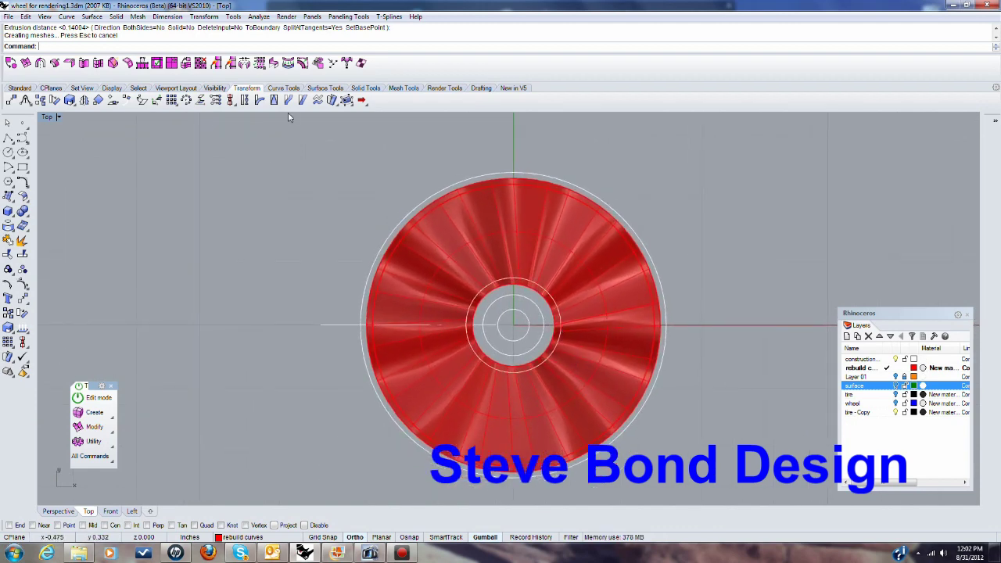
left_click(335, 104)
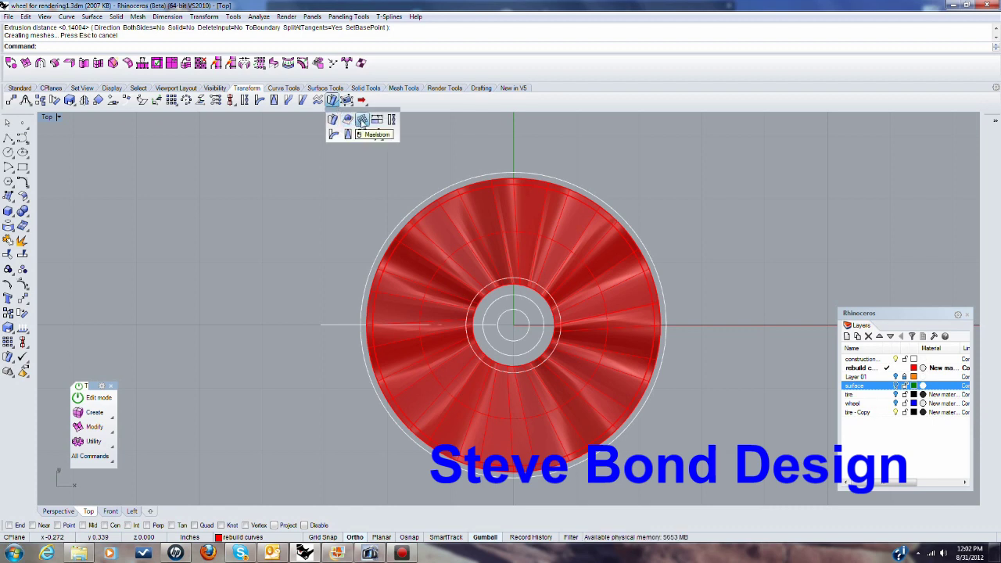
left_click_drag(379, 113, 187, 135)
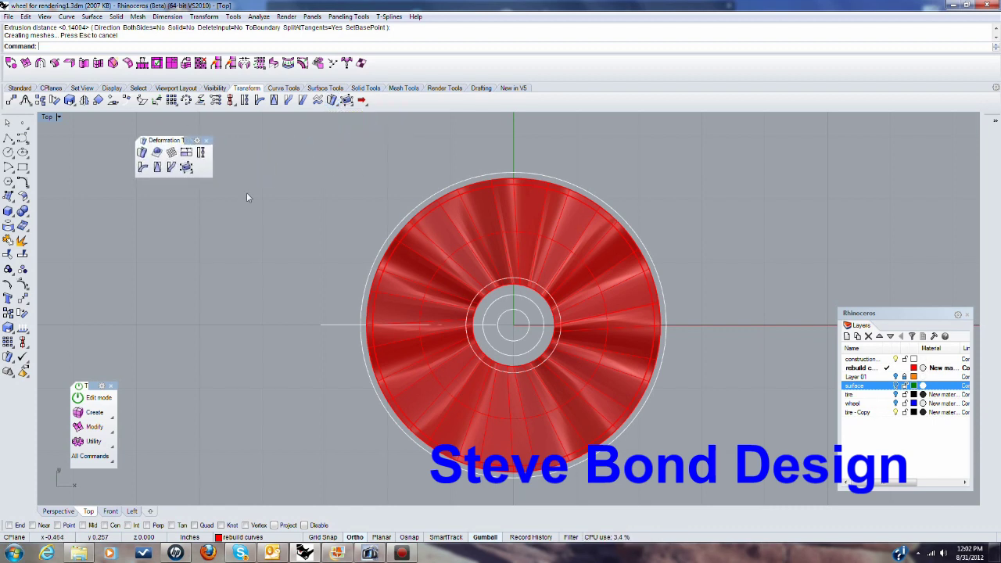
Step: Start a Maelstrom deformation of the wavy loft from the wheel's center, with a first radius of about 0.077 in just outside the hub circle
left_click(171, 152)
left_click(452, 270)
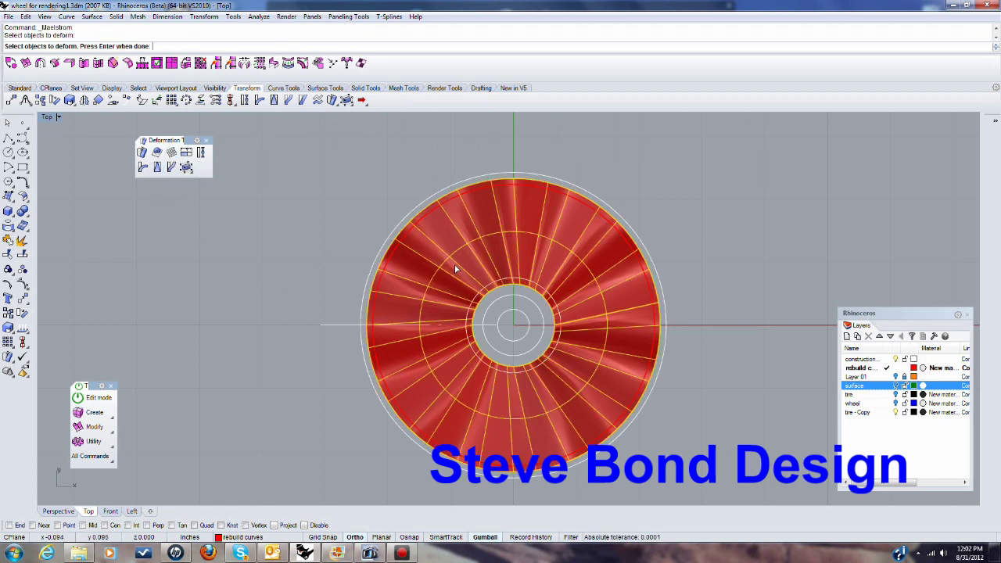
key("Return")
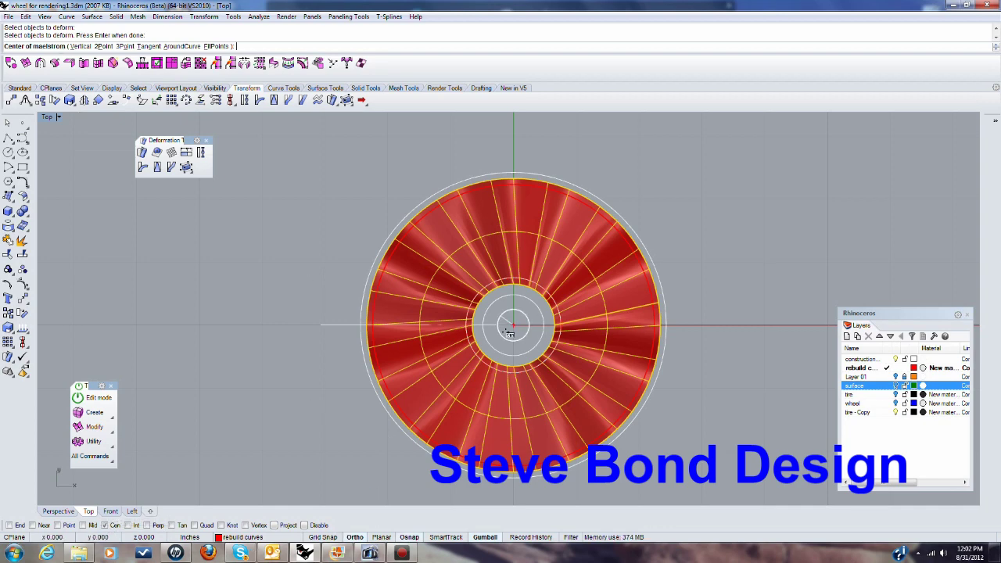
scroll(514, 334, "up", 10)
left_click(532, 341)
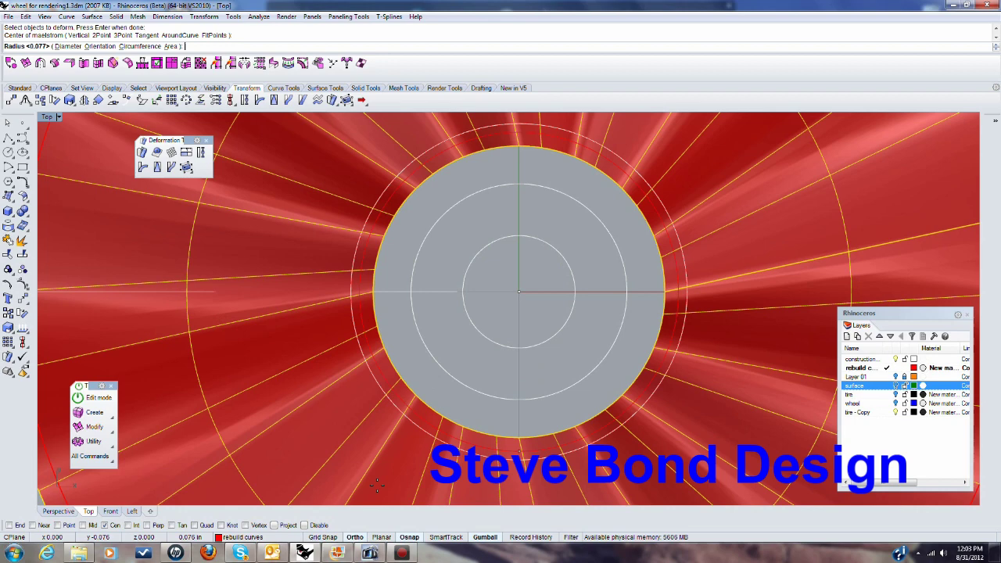
left_click(364, 542)
scroll(649, 313, "down", 5)
scroll(523, 234, "up", 8)
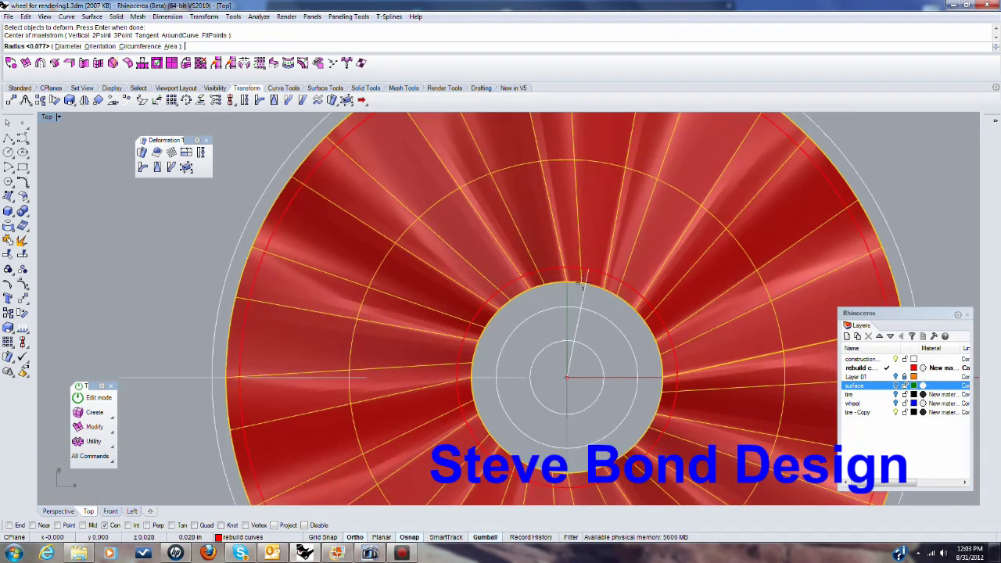
scroll(524, 235, "up", 2)
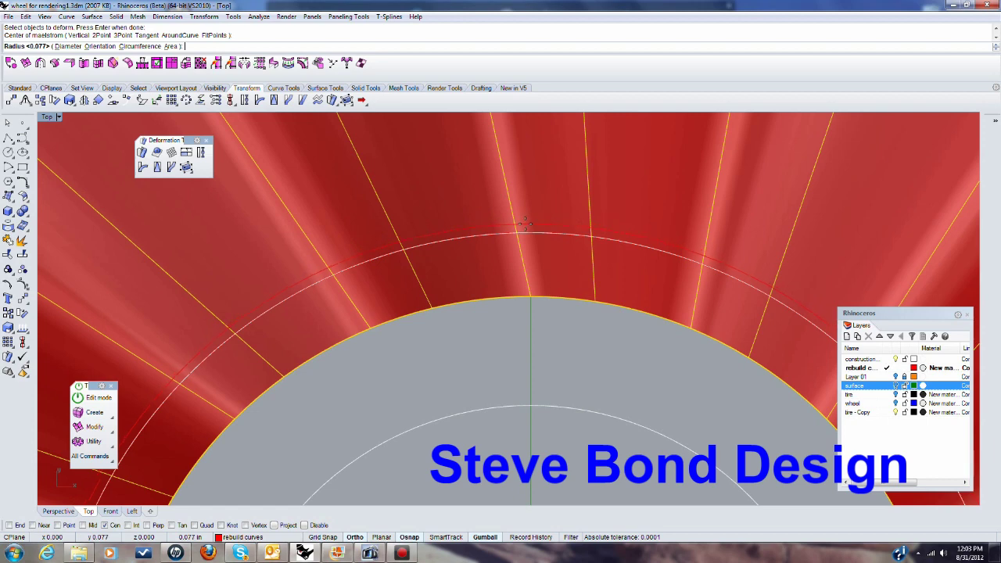
scroll(526, 223, "up", 2)
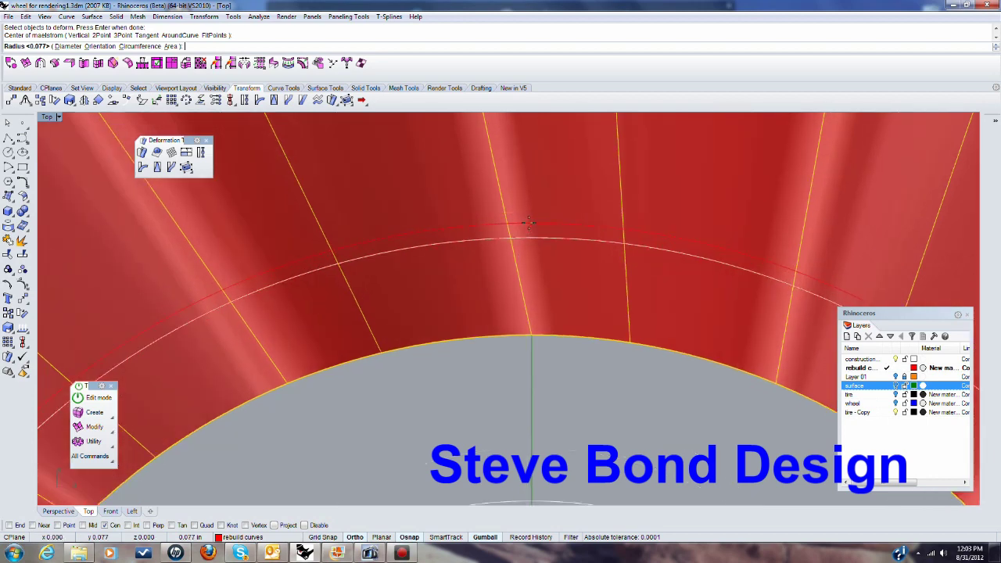
left_click(528, 224)
Step: Place the Maelstrom's second radius just beyond the loft's outer edge and twist the spokes with a coil angle of about -76 degrees
scroll(525, 368, "down", 4)
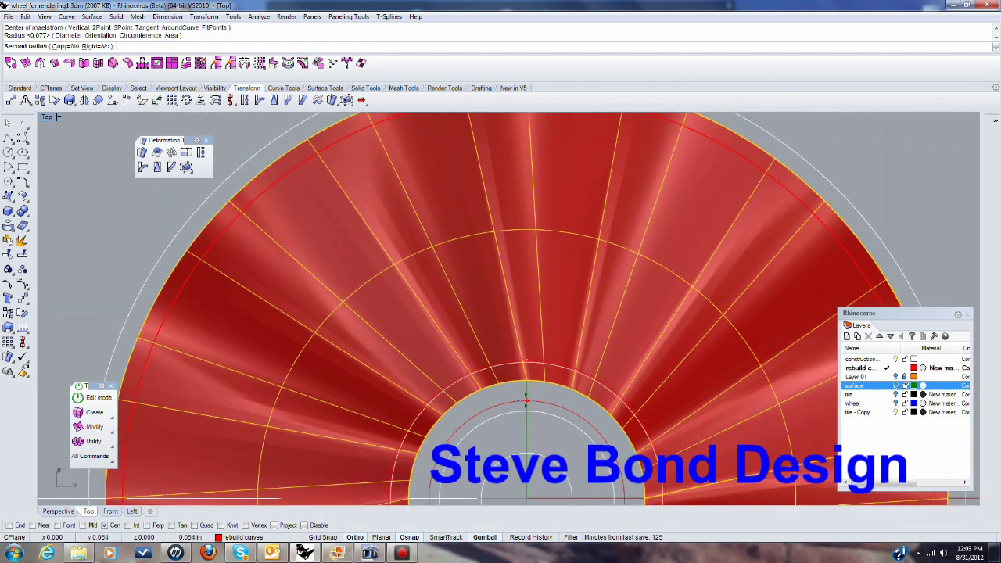
scroll(528, 209, "up", 3)
scroll(527, 209, "up", 3)
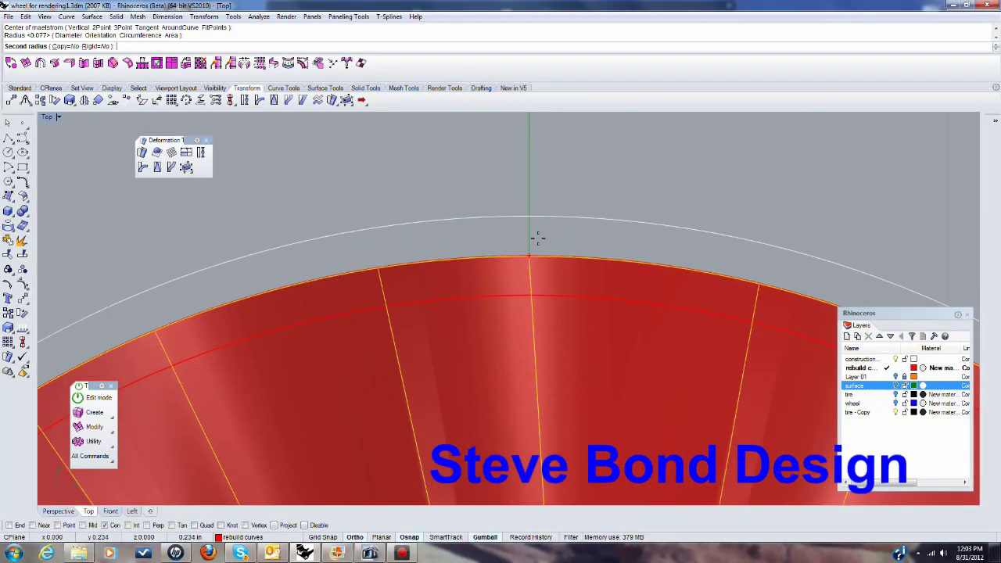
left_click(523, 235)
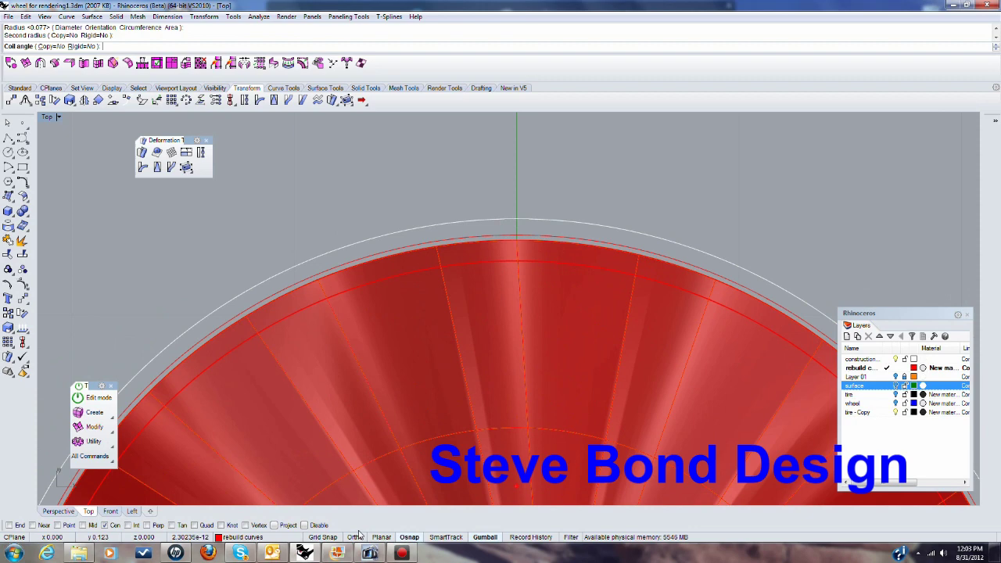
scroll(548, 212, "down", 4)
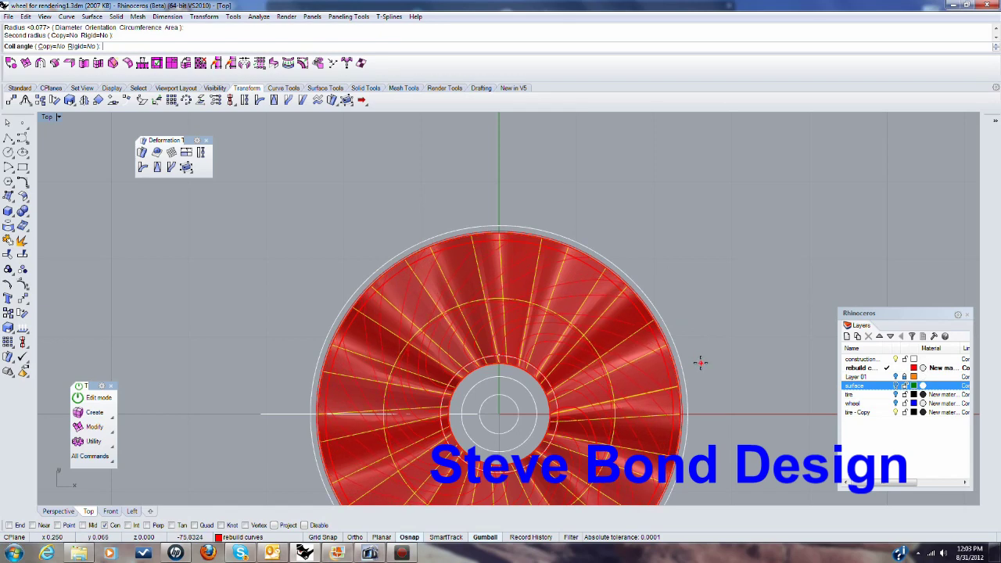
left_click(700, 362)
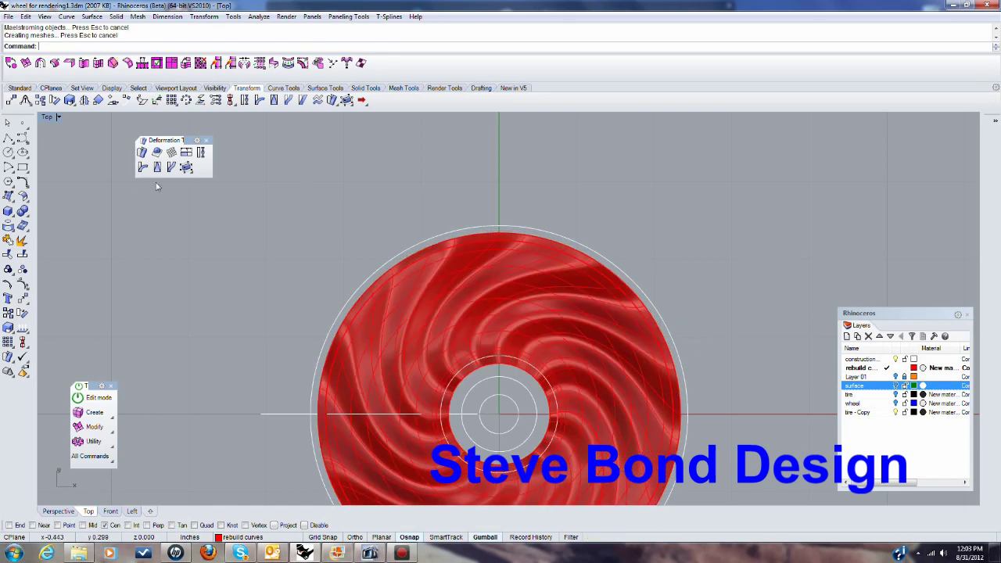
Step: Examine the twisted spokes in the maximized Perspective view using the Rendered display mode
double_click(49, 118)
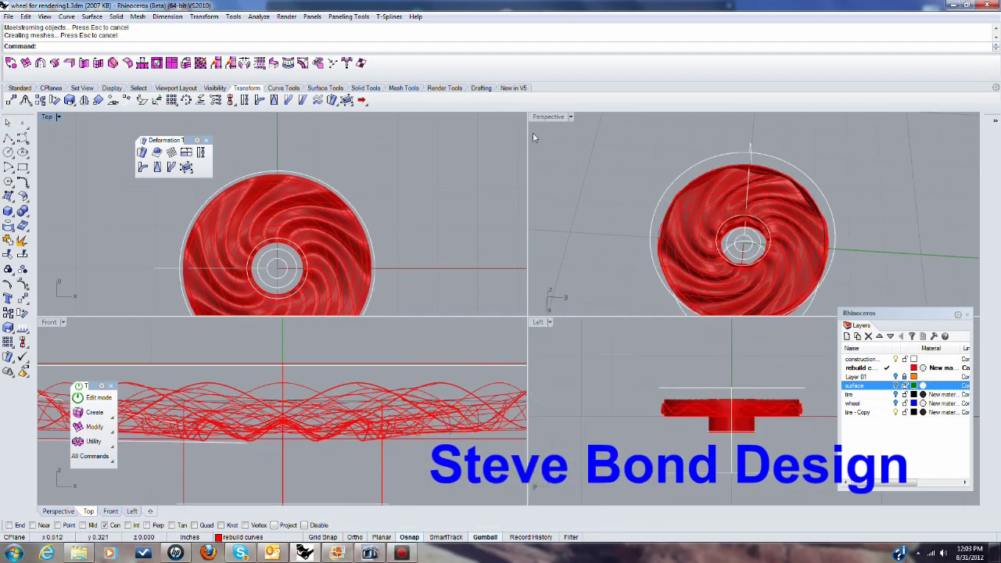
double_click(553, 121)
right_click_drag(484, 383, 449, 251)
left_click(61, 118)
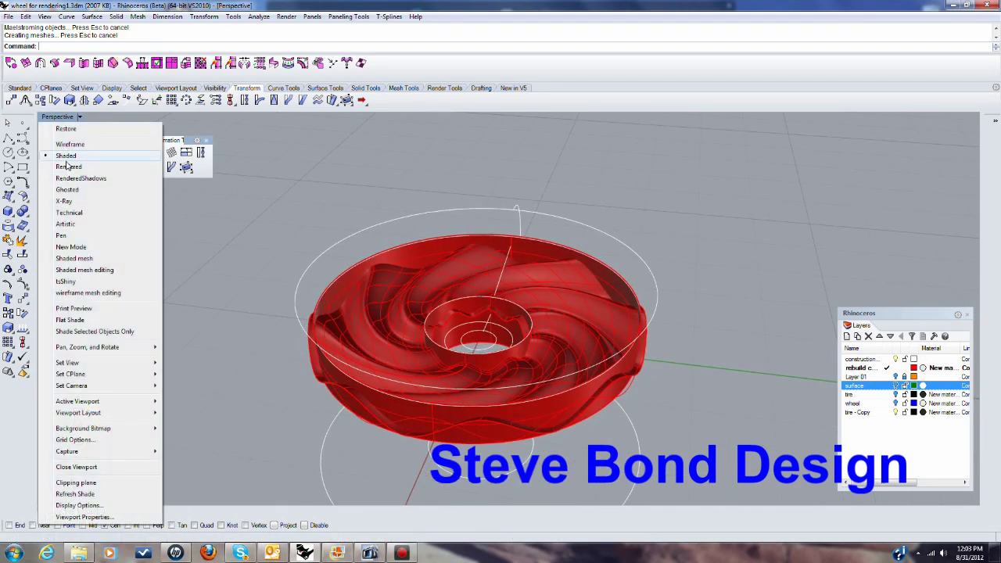
left_click(78, 156)
right_click_drag(690, 248, 655, 239)
Step: Return to the four-view layout, undo the Maelstrom deformation and deselect the loft
double_click(58, 118)
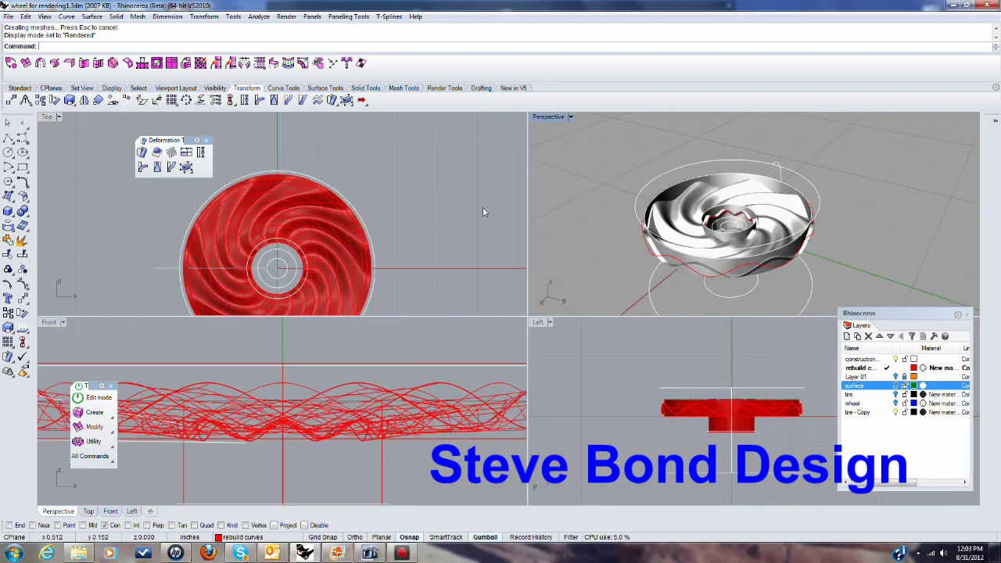
left_click(480, 207)
key("ctrl+z")
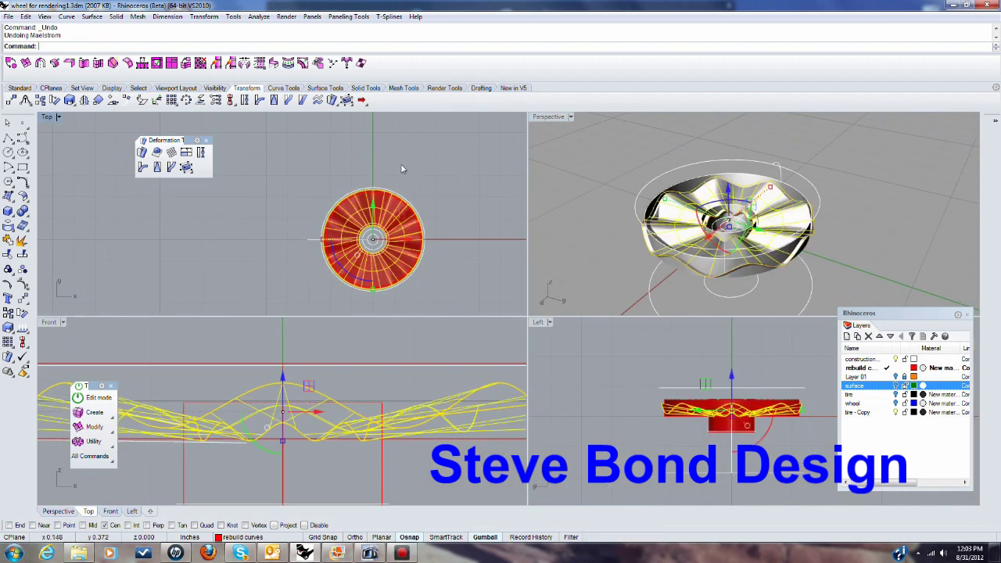
left_click(482, 223)
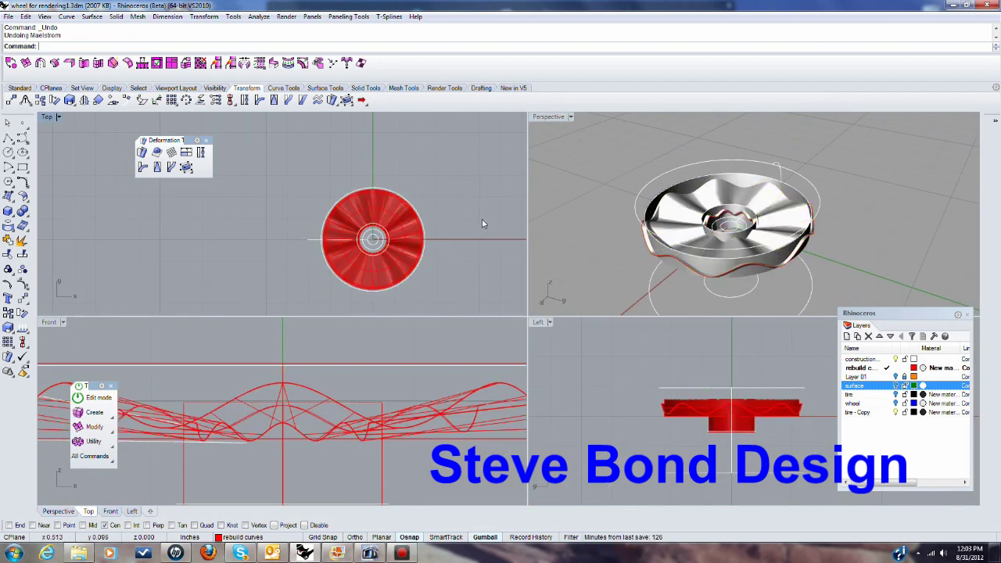
Step: Start a new Maelstrom deformation of the wavy loft in the maximized Top view, centered on the hub circles
double_click(48, 118)
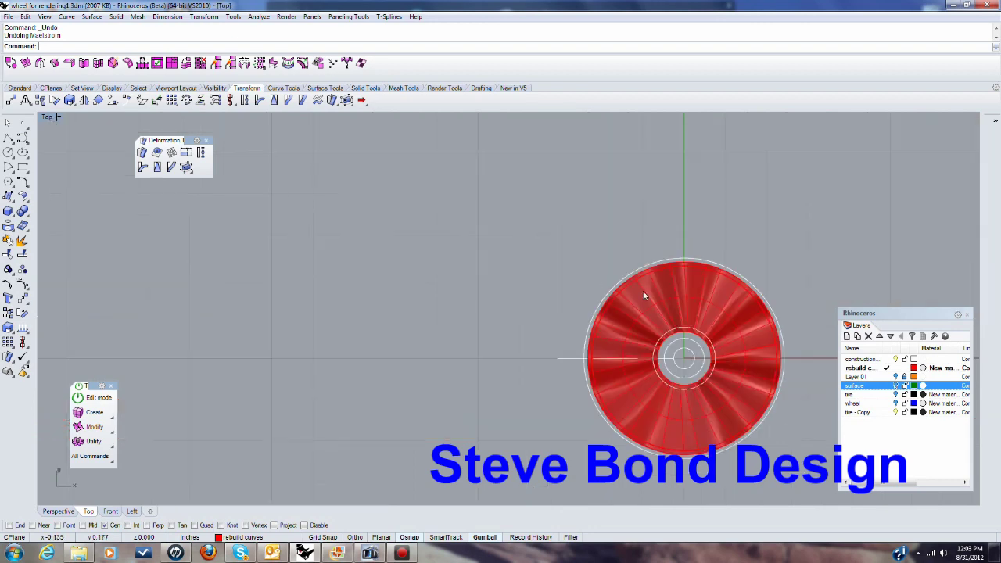
right_click_drag(775, 236, 656, 181)
scroll(620, 271, "up", 12)
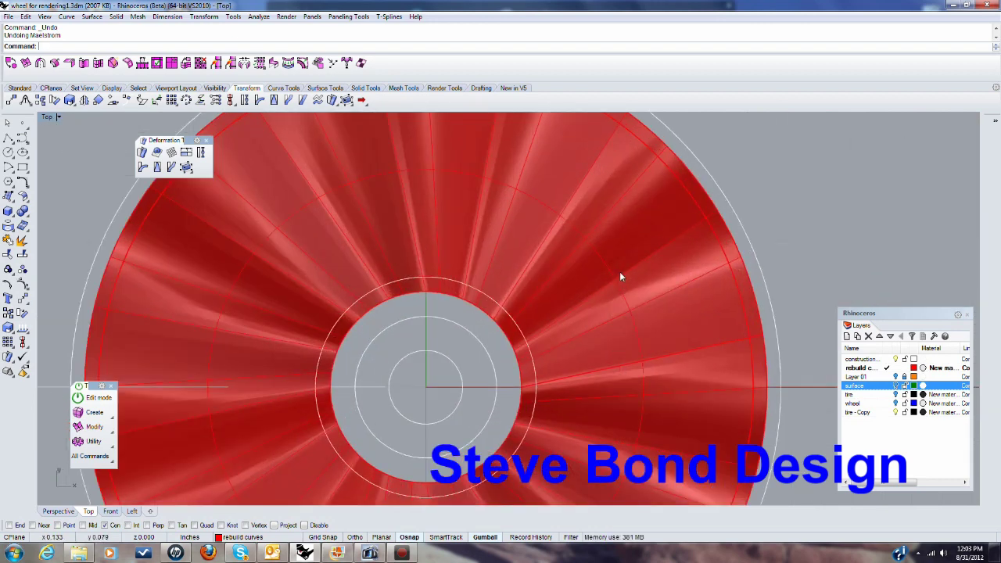
scroll(620, 271, "down", 8)
scroll(618, 297, "up", 3)
scroll(599, 313, "down", 3)
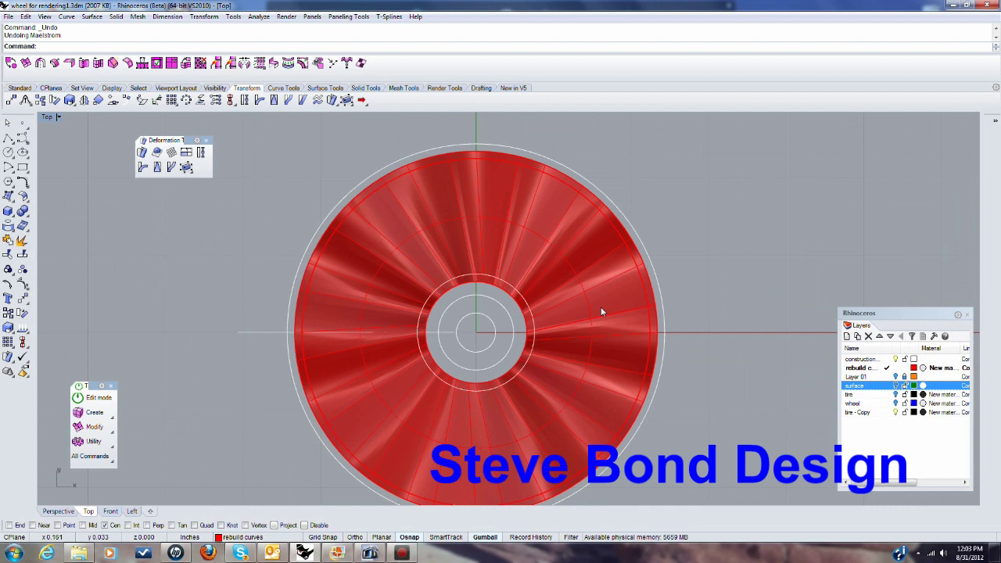
right_click_drag(599, 317, 591, 327)
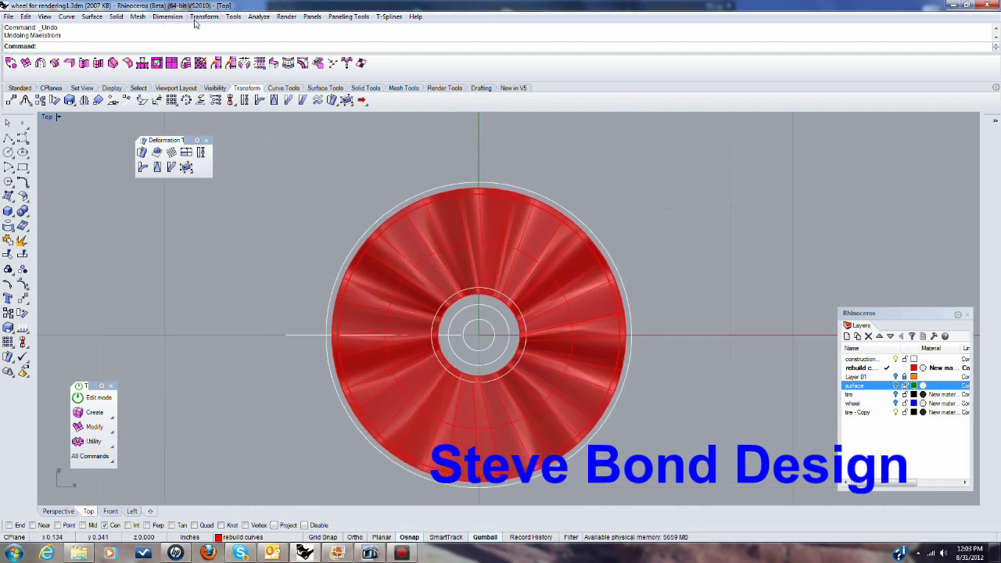
left_click(186, 166)
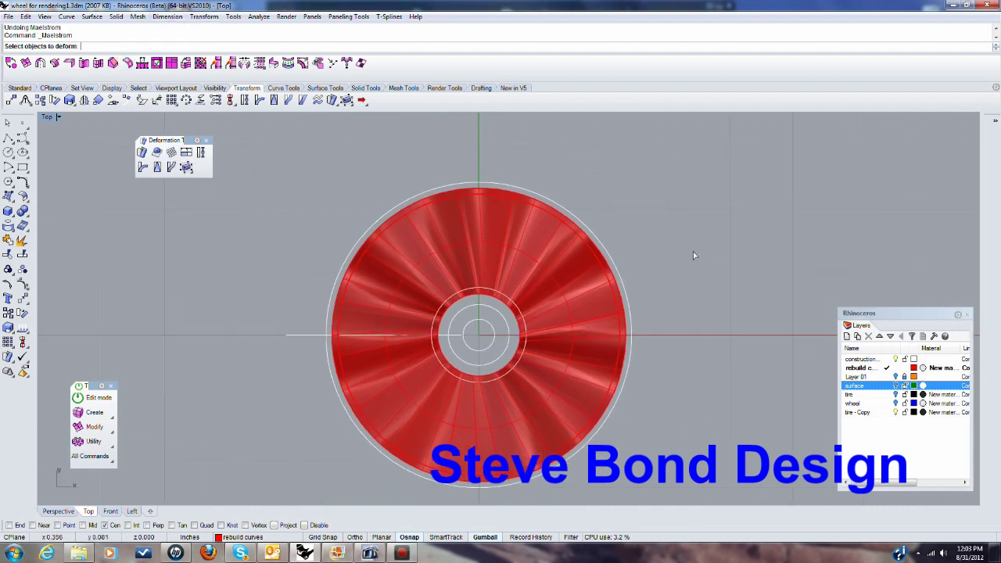
left_click(494, 255)
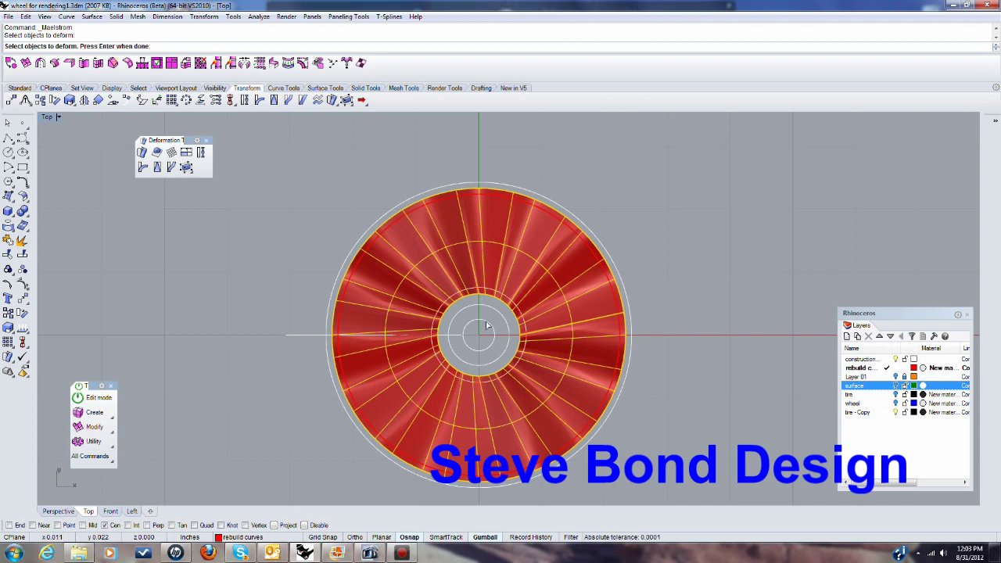
key("Return")
scroll(480, 346, "up", 6)
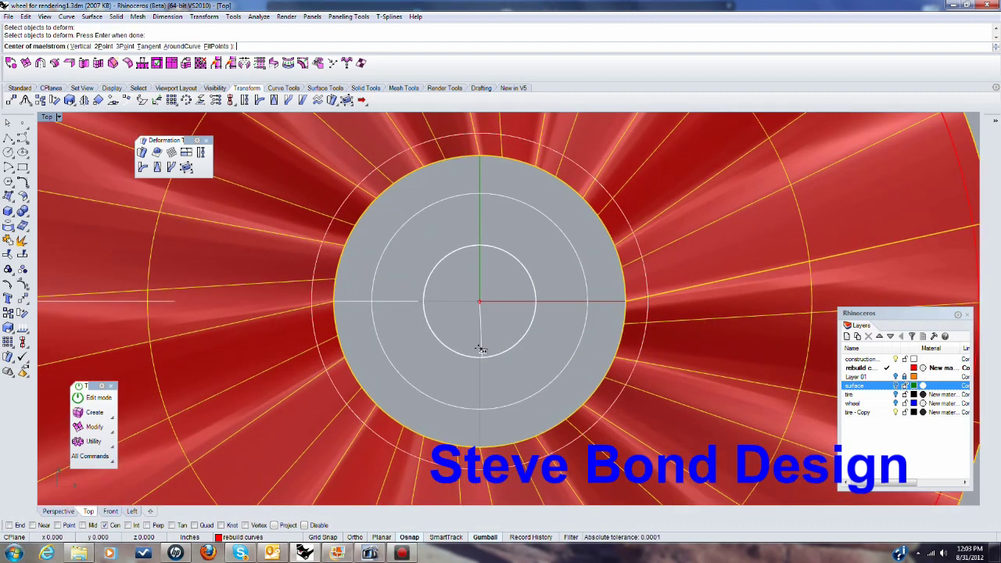
left_click(479, 359)
Step: Turn on Ortho and set the Maelstrom's first radius to about 0.077 in, just outside the outer hub circle
scroll(480, 362, "down", 5)
scroll(473, 221, "up", 6)
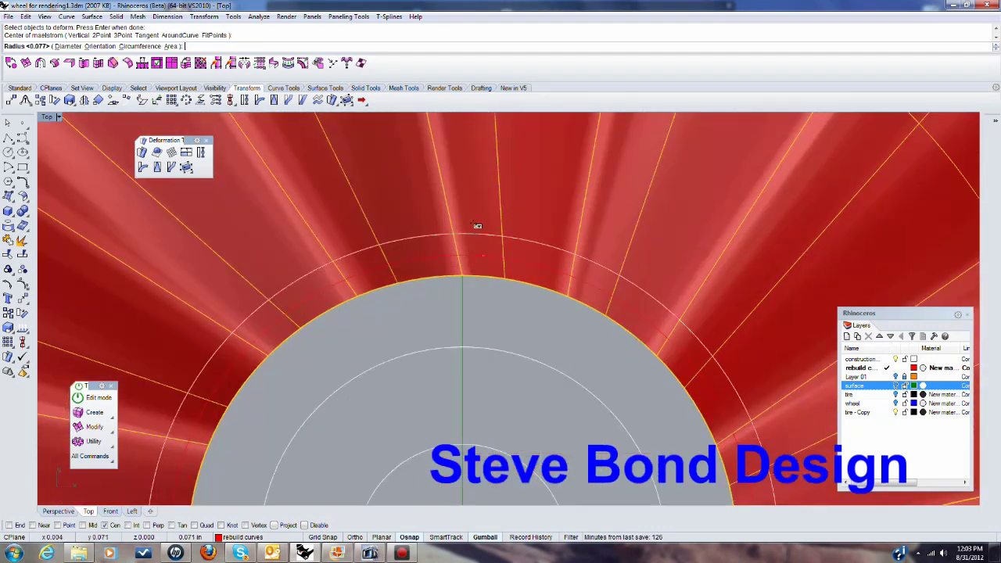
left_click(355, 538)
scroll(463, 351, "down", 4)
scroll(464, 336, "up", 4)
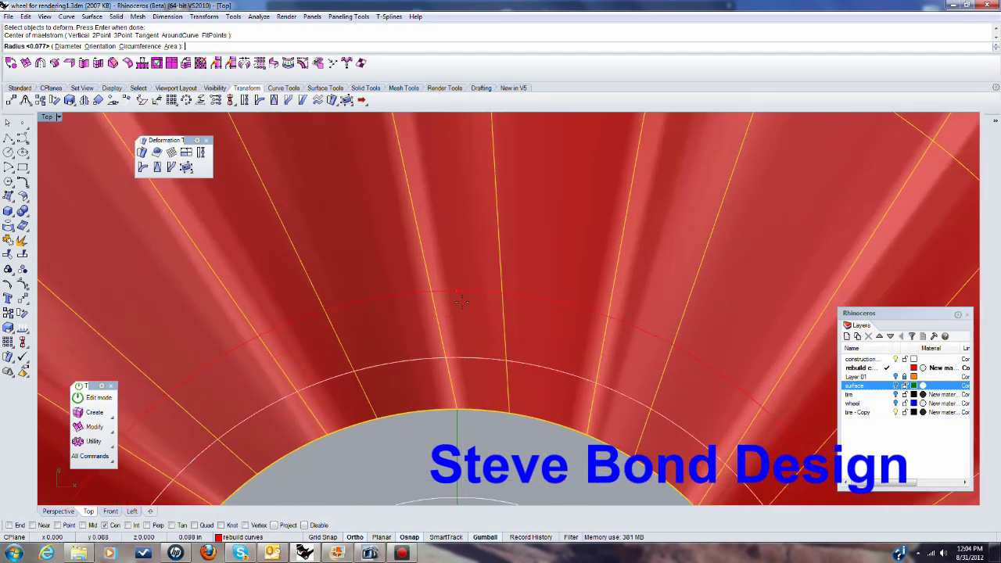
scroll(460, 352, "up", 3)
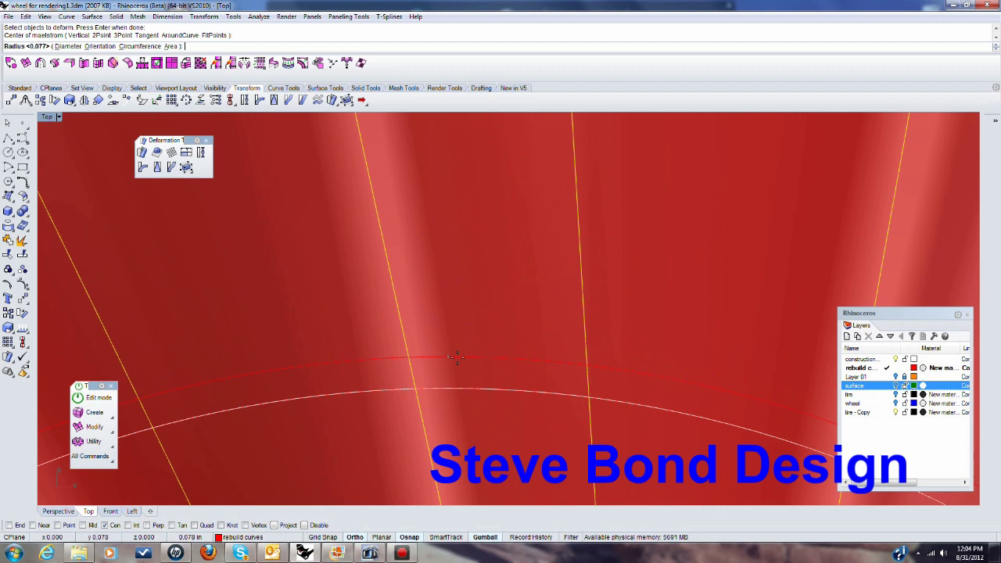
left_click(454, 368)
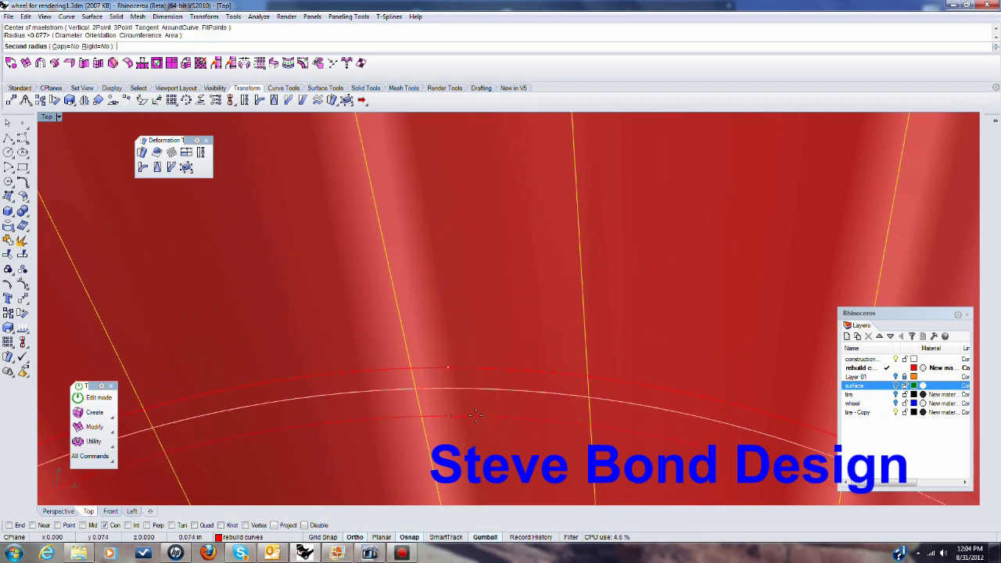
Step: Place the Maelstrom's second radius at about 0.238 in, beyond the loft's outer edge, and twist the spokes with a coil angle of about -16 degrees
scroll(454, 368, "down", 5)
scroll(466, 309, "up", 4)
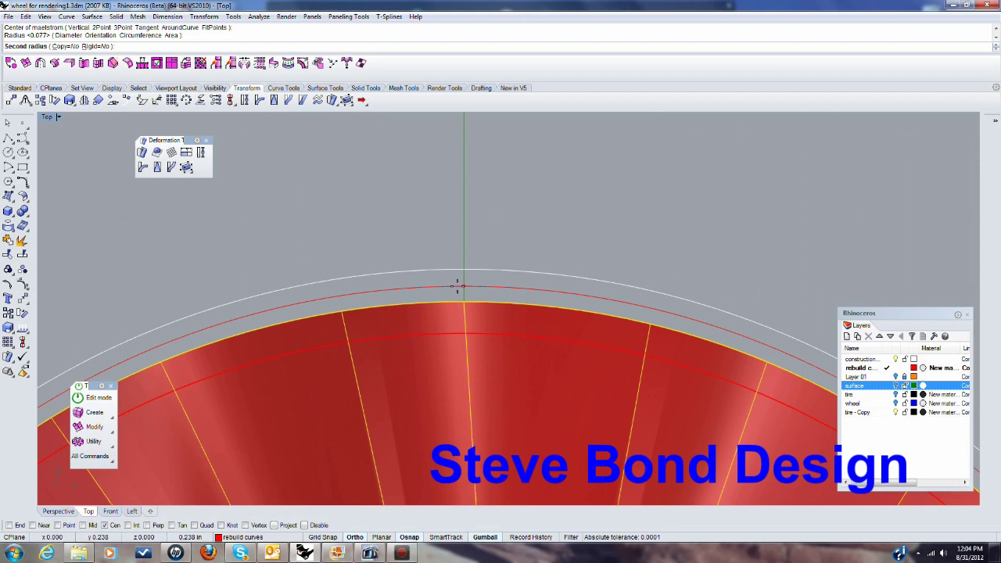
left_click(457, 287)
scroll(459, 283, "down", 3)
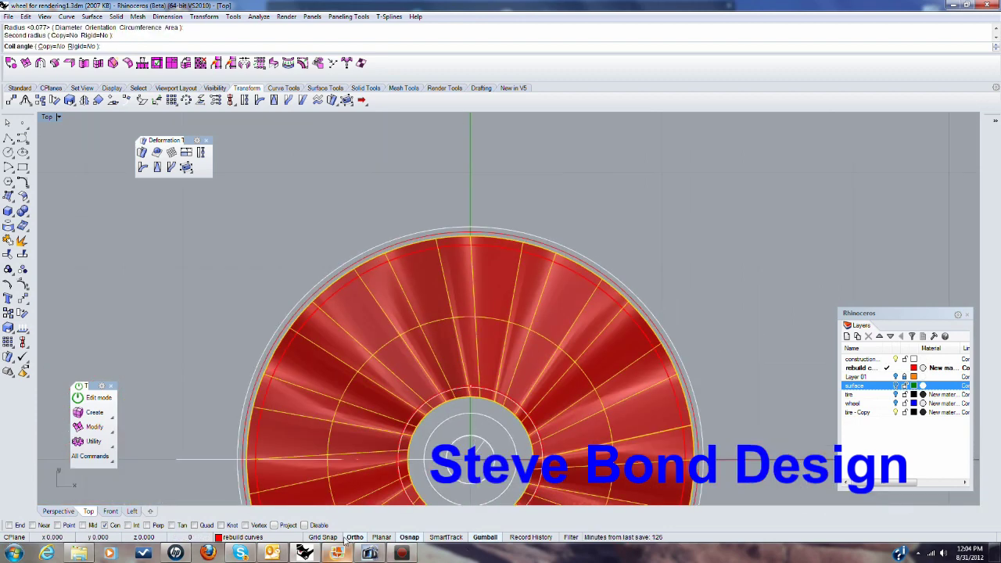
scroll(436, 241, "down", 2)
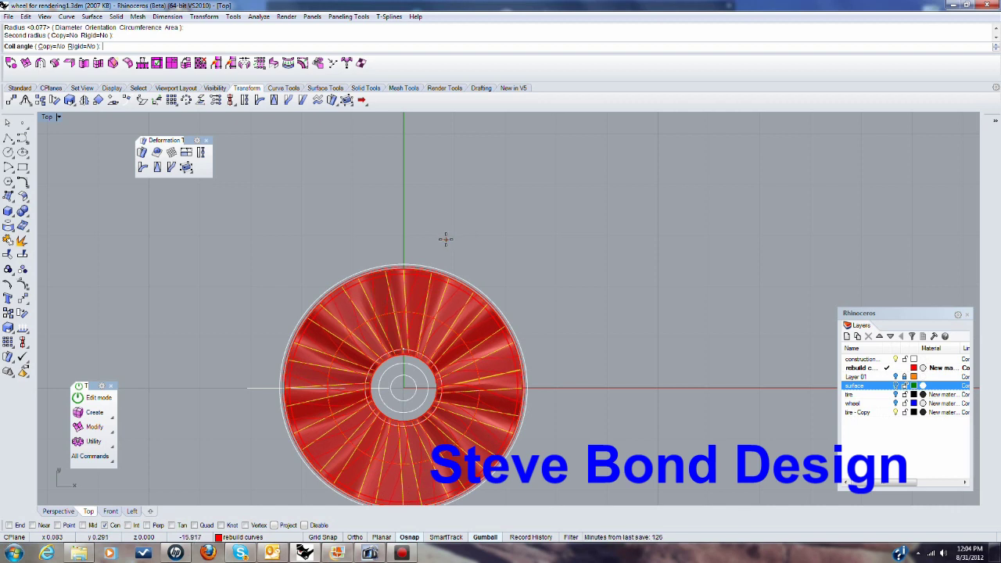
left_click(439, 272)
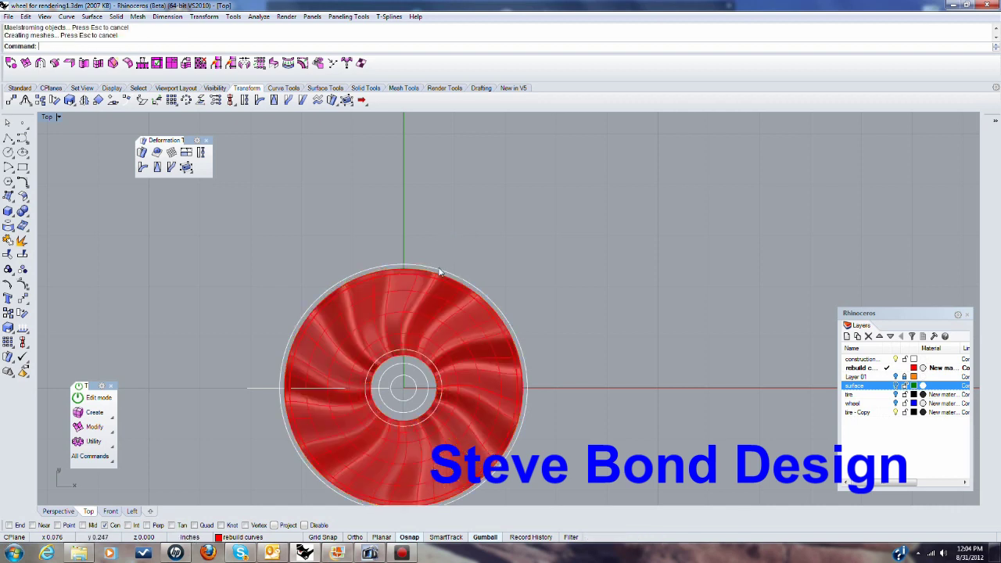
Step: Examine the twisted spokes in the maximized Perspective view, first rendered and then in Shaded display mode
double_click(48, 117)
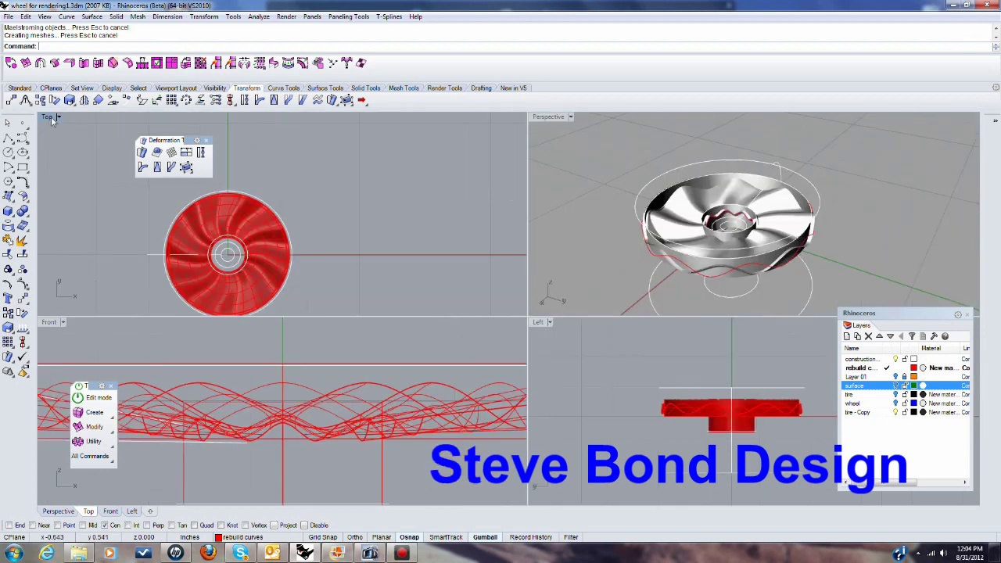
double_click(547, 116)
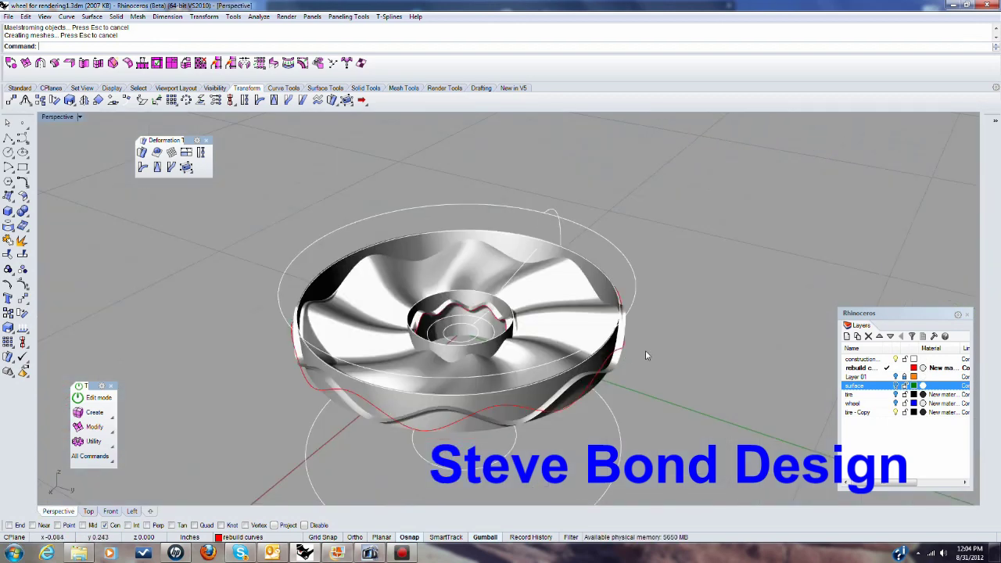
right_click_drag(646, 351, 605, 378)
scroll(524, 384, "up", 5)
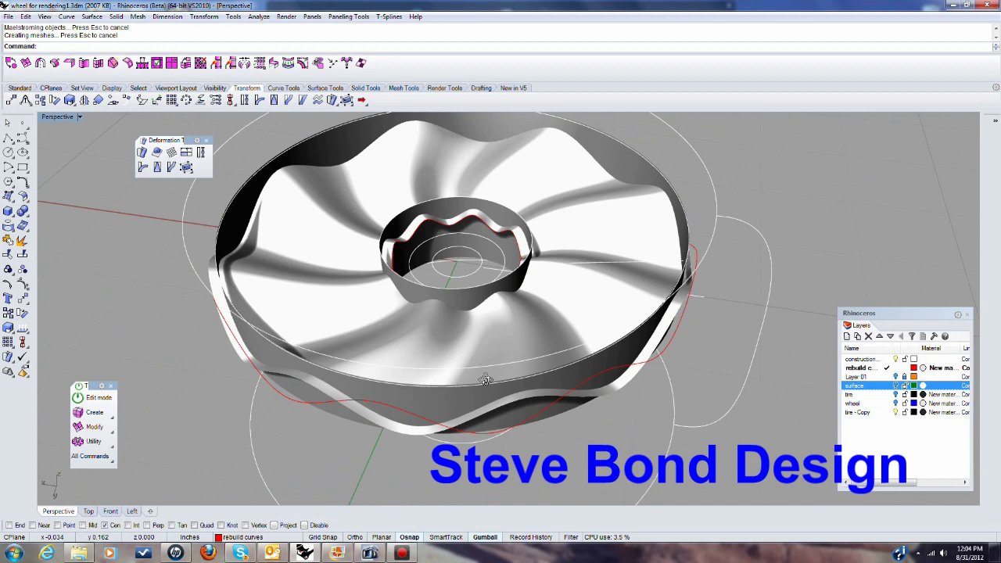
right_click_drag(486, 380, 592, 427)
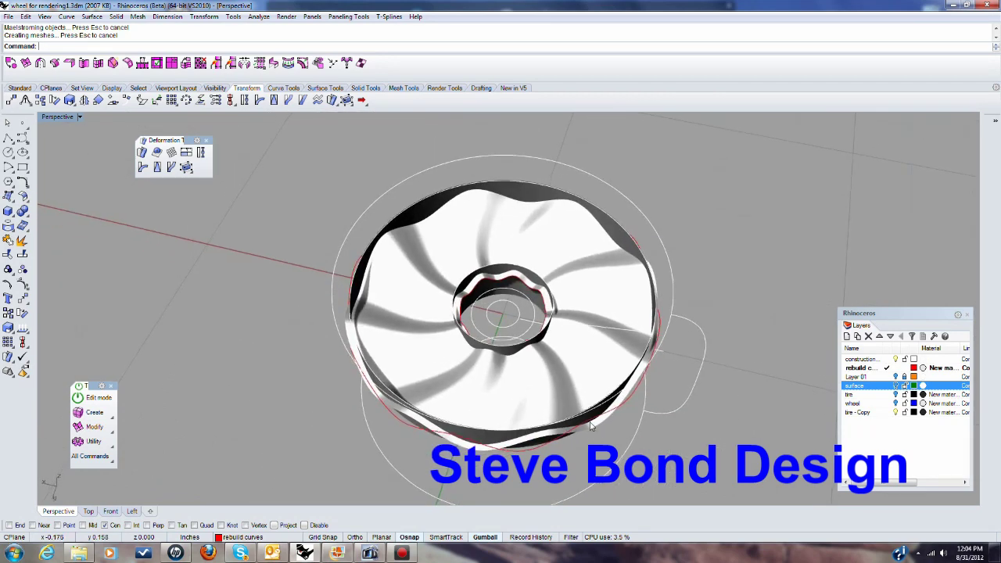
left_click(63, 117)
left_click(65, 156)
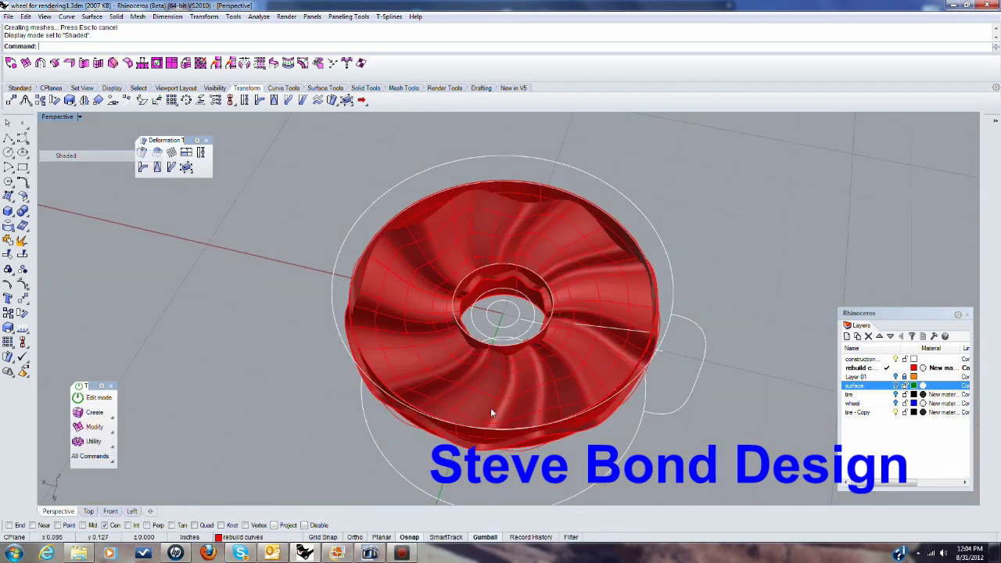
right_click_drag(491, 413, 464, 352)
scroll(444, 351, "up", 3)
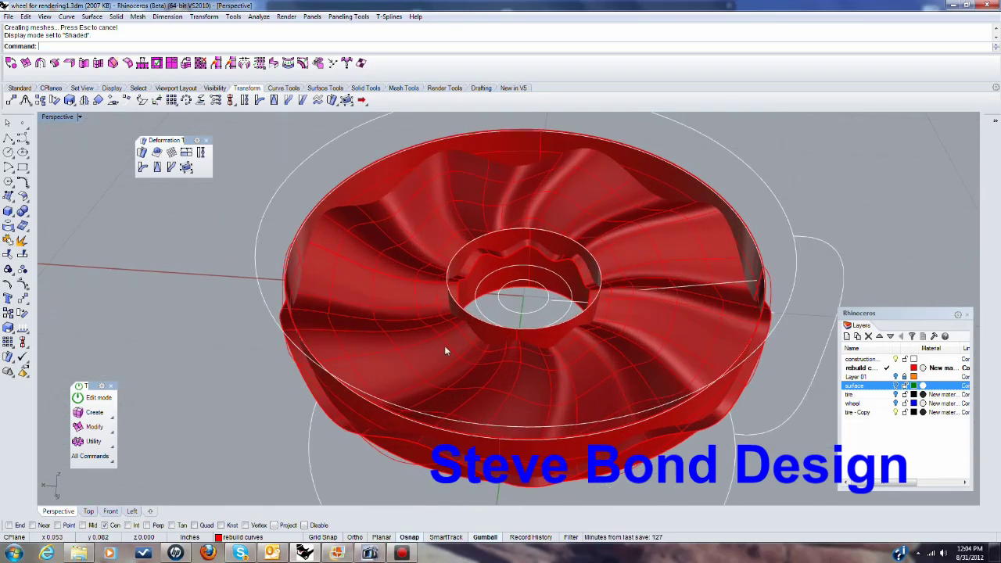
Step: Trim the spoke loft, rim wall and hub wall against each other, removing the rim wall below the loft and the loft's edge outside the rim
left_click(303, 381)
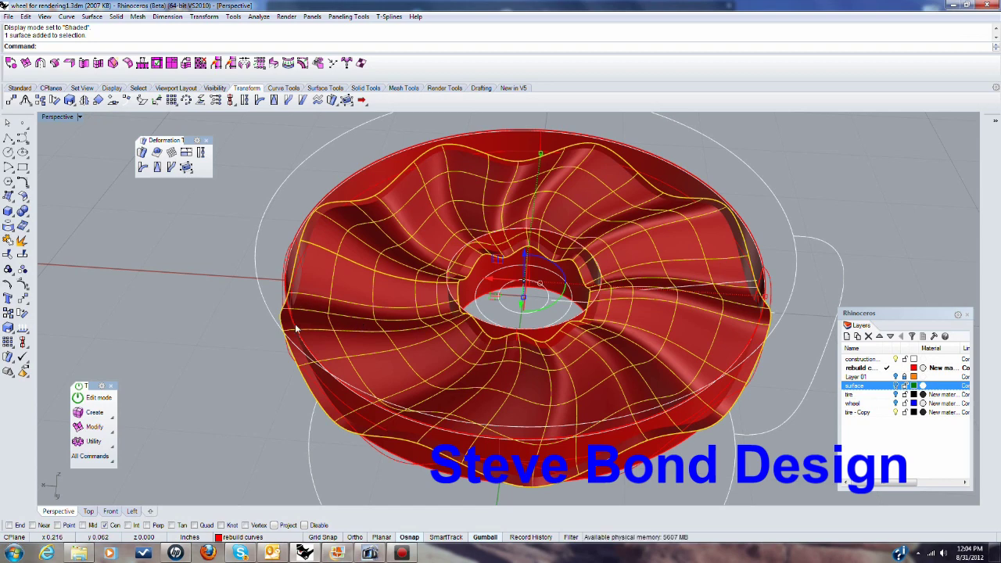
left_click(302, 321)
left_click(337, 367)
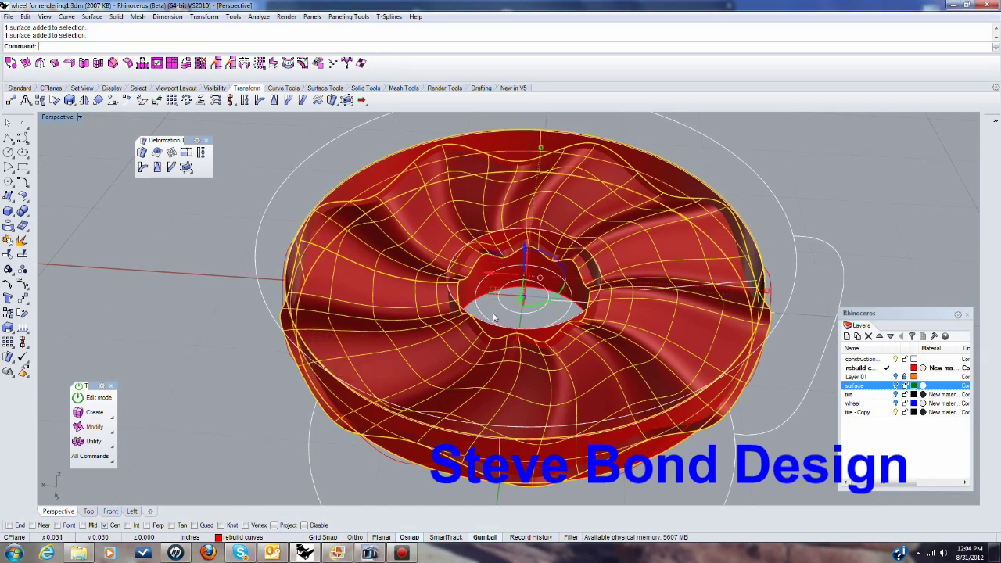
left_click(521, 338)
right_click_drag(521, 338, 501, 301)
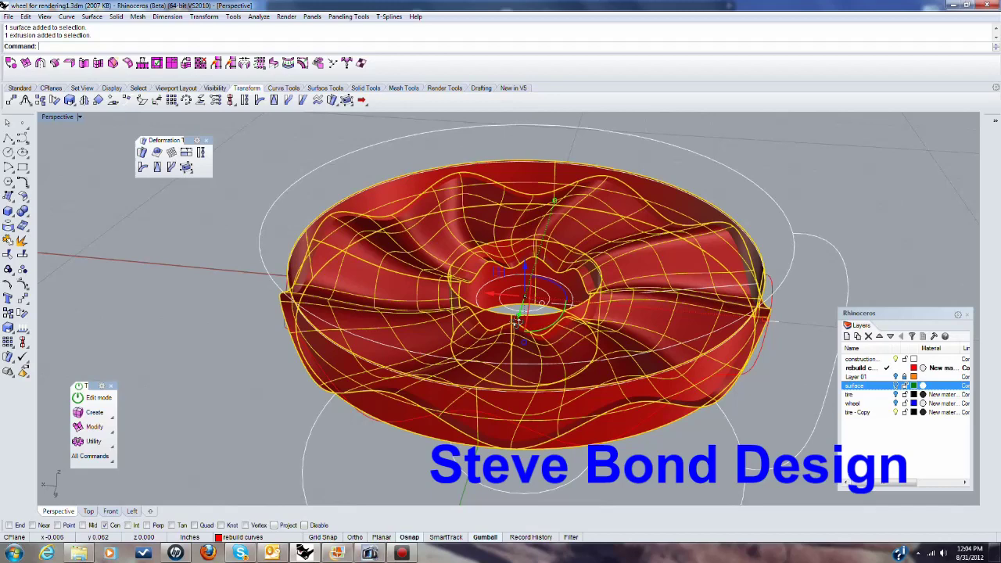
left_click(10, 255)
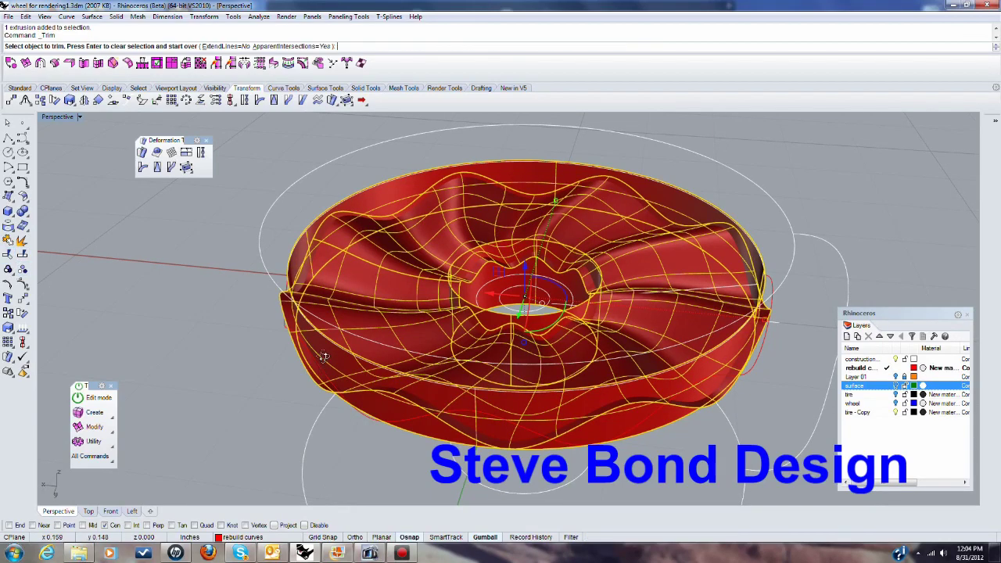
right_click_drag(324, 353, 284, 342)
left_click(297, 327)
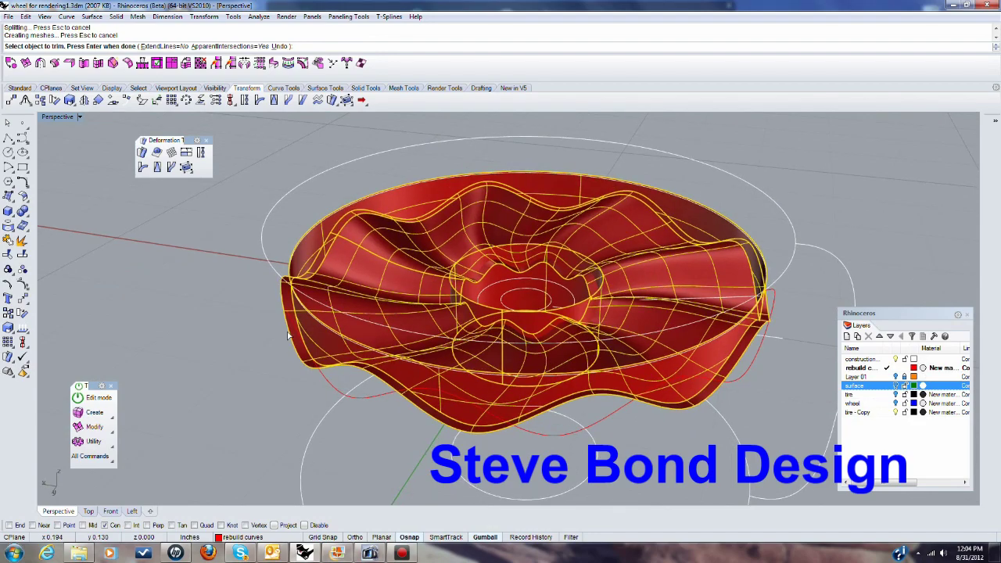
left_click(291, 329)
Step: Trim away the hub wall below the spokes and the loft's leftover inner edge inside the hub, and finish trimming
right_click_drag(342, 323, 330, 352)
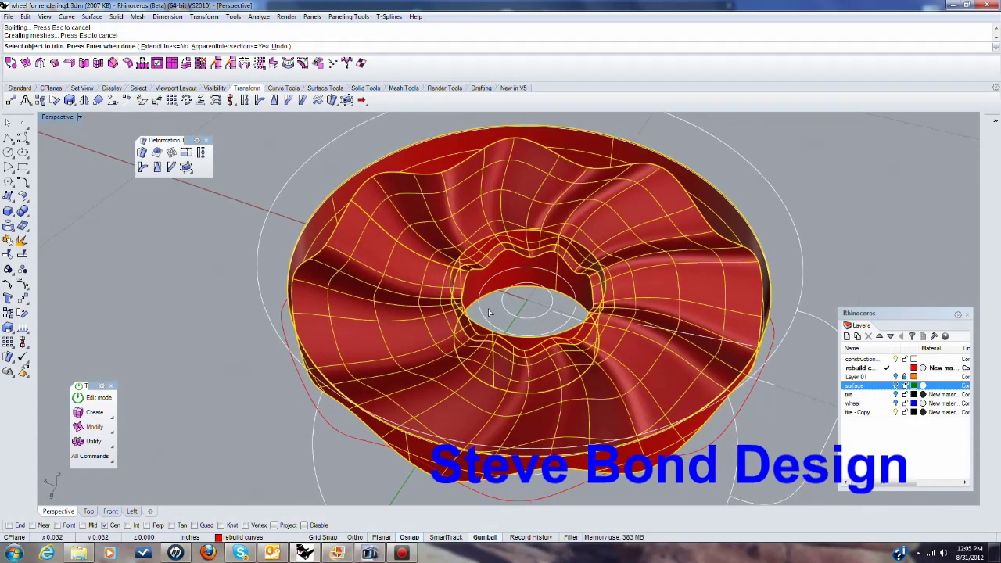
scroll(489, 312, "up", 8)
right_click_drag(489, 312, 517, 259)
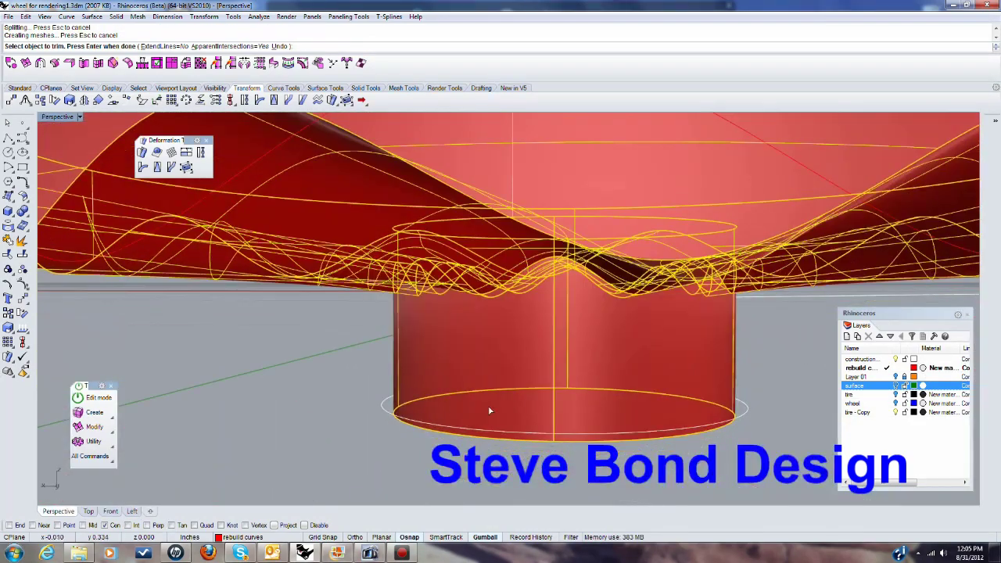
left_click(464, 372)
right_click_drag(484, 369, 510, 402)
scroll(509, 402, "up", 2)
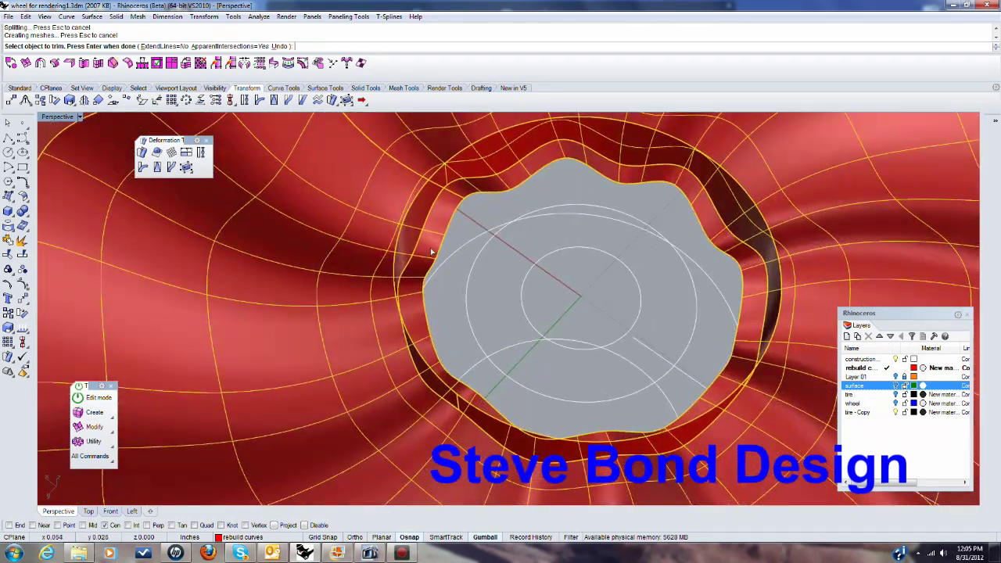
scroll(524, 305, "down", 5)
right_click_drag(524, 305, 516, 272)
key("Return")
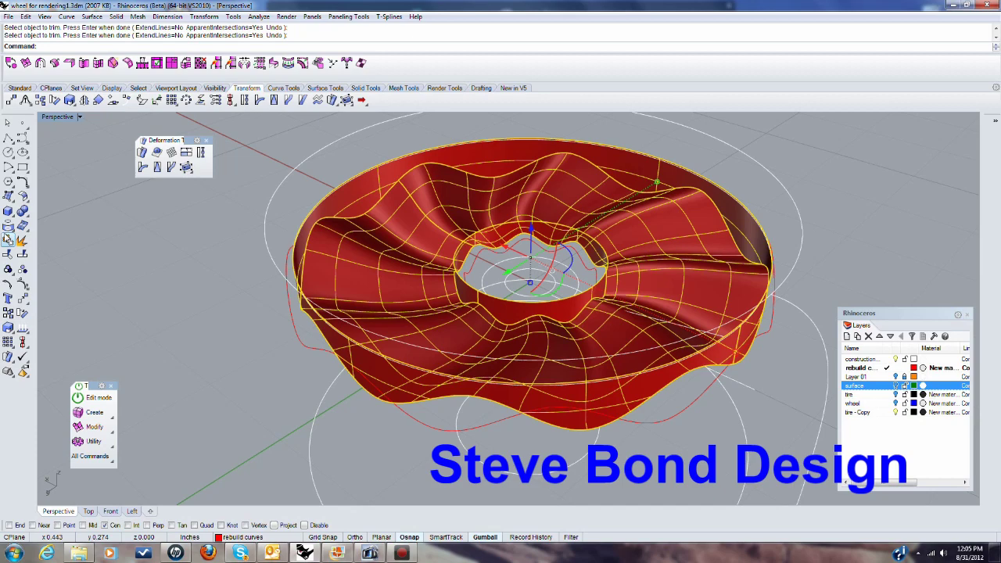
Step: Join the trimmed spoke loft, rim wall and hub wall into one polysurface, deselect it and inspect the hub seam
left_click(8, 240)
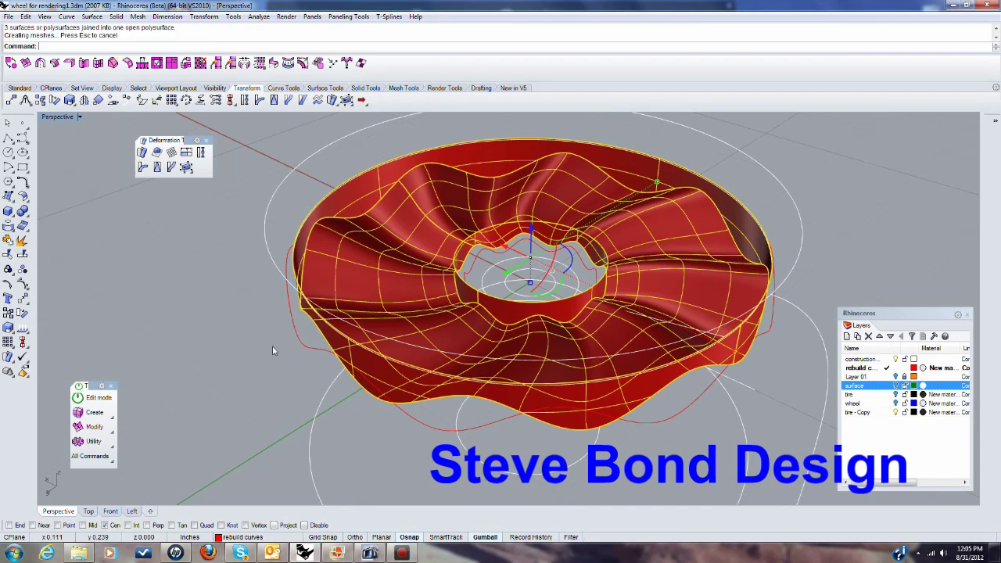
right_click_drag(272, 346, 192, 356)
left_click(192, 357)
right_click_drag(289, 262, 336, 352)
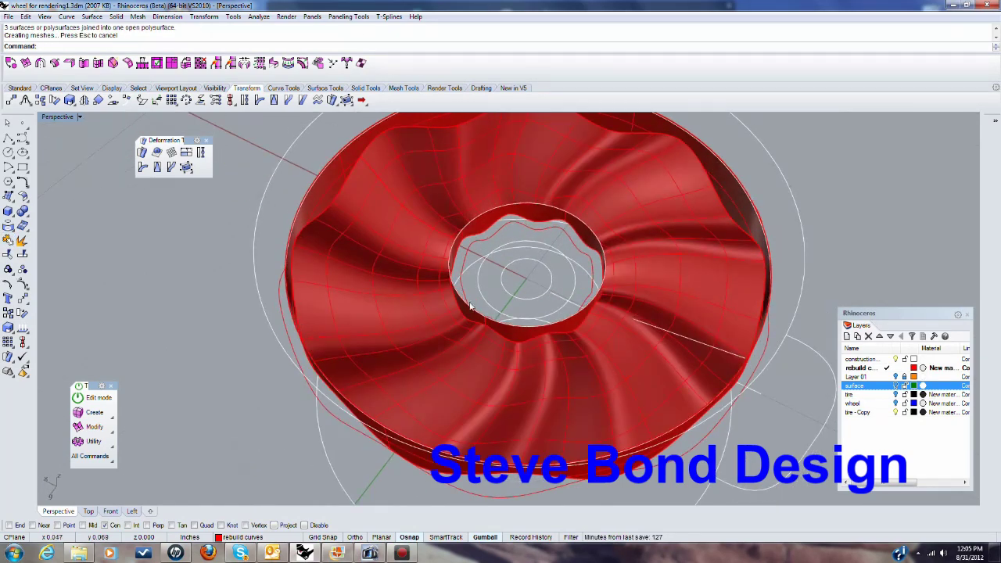
scroll(465, 300, "up", 8)
right_click_drag(425, 360, 480, 316)
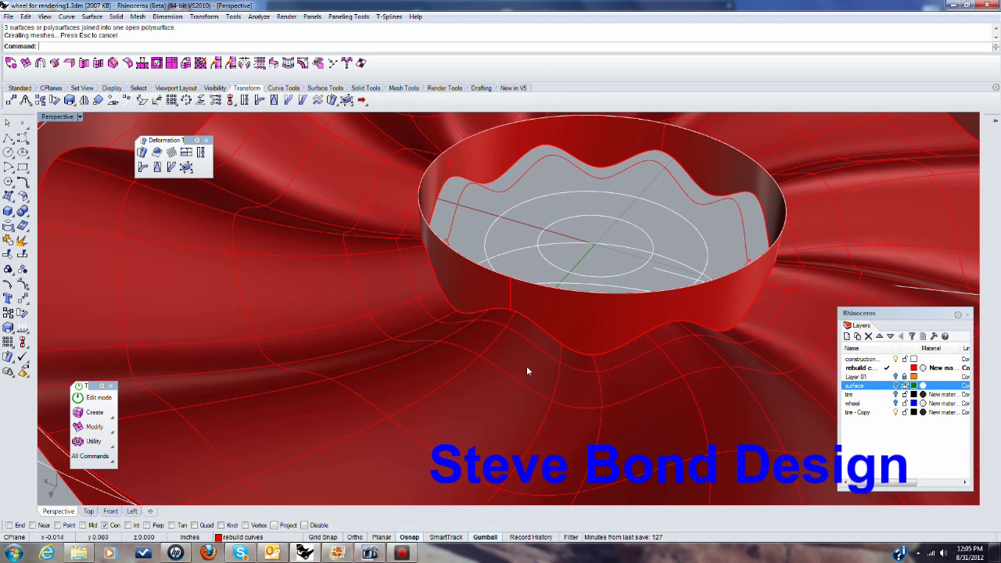
Step: Cap the open top of the hub with a planar surface built from the hub wall's upper polysurface edge
scroll(526, 366, "down", 5)
left_click(91, 17)
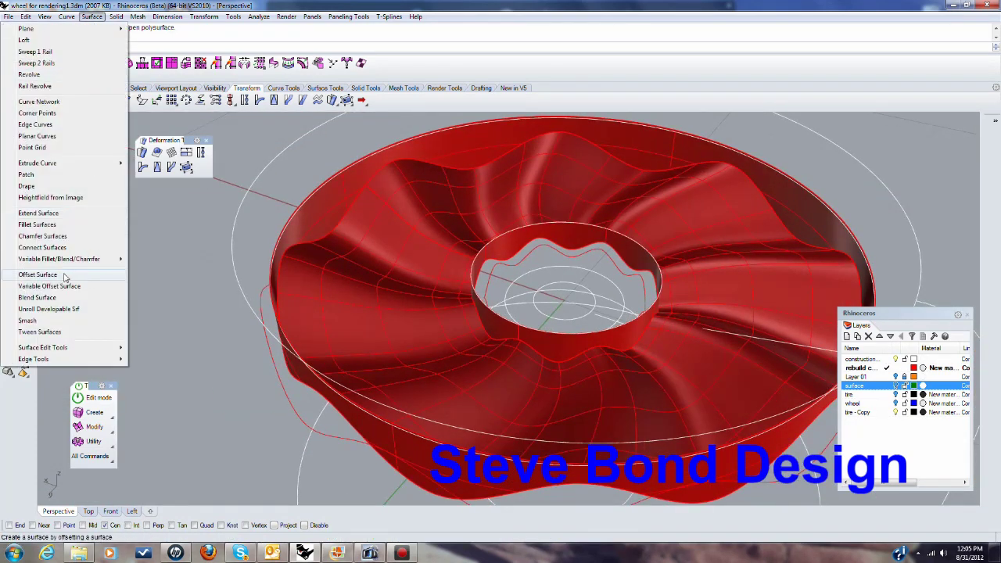
left_click(43, 136)
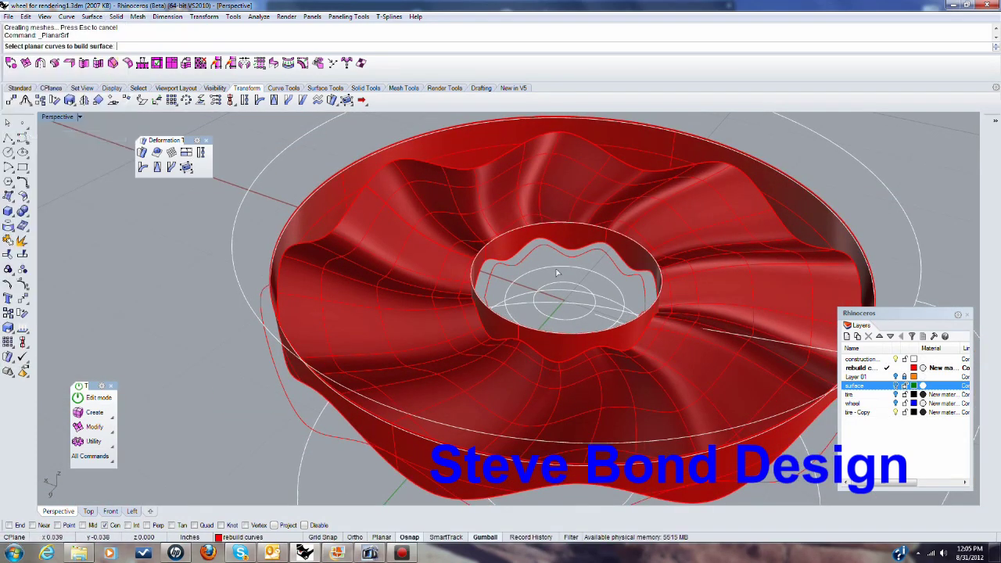
left_click(546, 334)
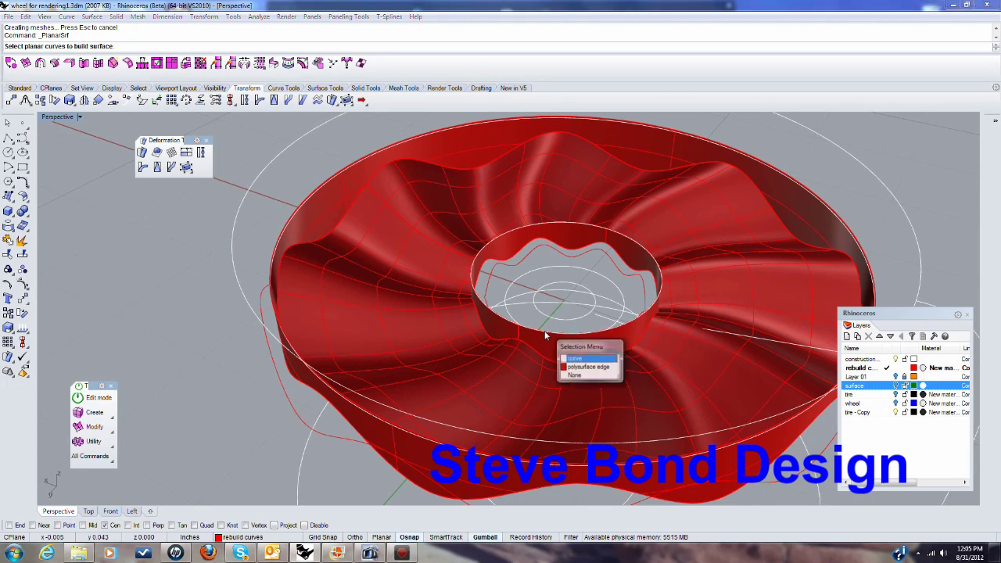
left_click(568, 369)
key("Return")
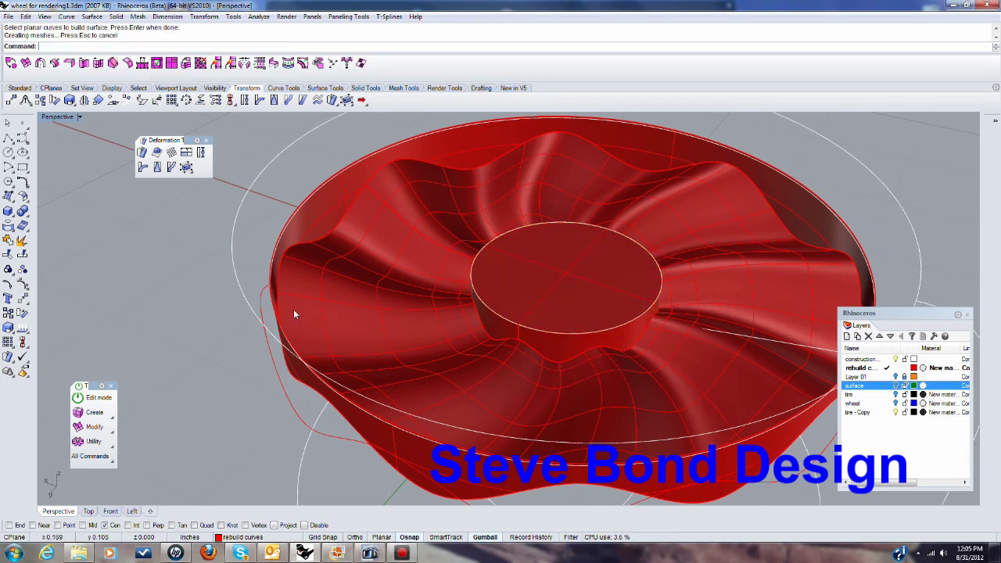
Step: Join the planar hub cap to the spoke, rim and hub wall polysurface
left_click(13, 241)
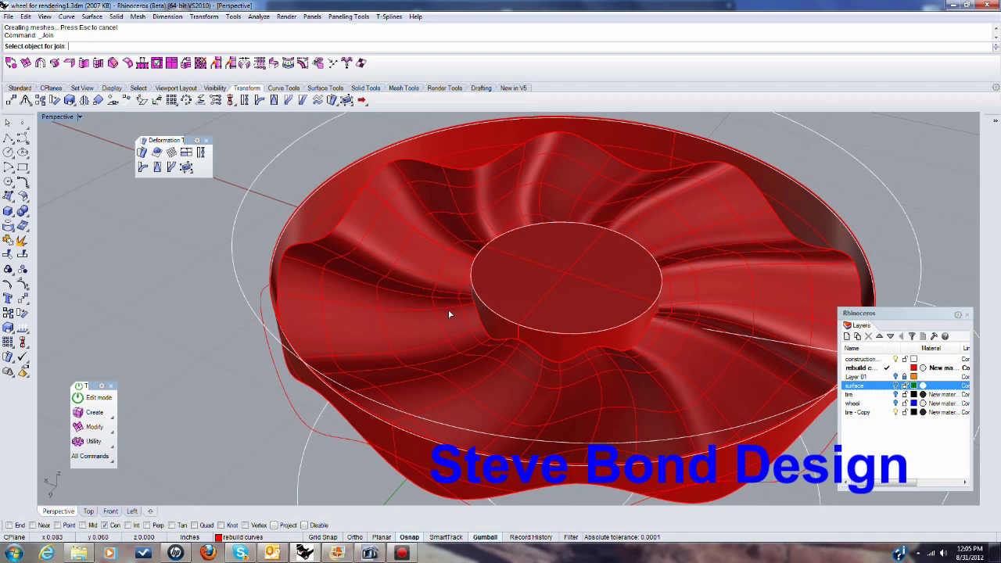
left_click(513, 298)
left_click(436, 326)
key("Return")
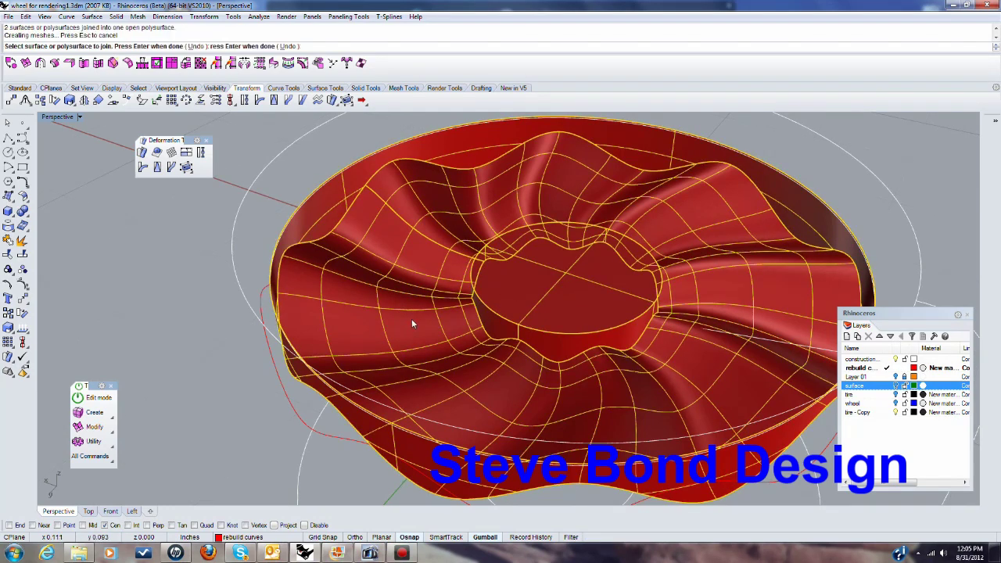
Step: Turn on the surface layer to show the green outer rim and rear drum around the spokes
scroll(416, 328, "down", 6)
right_click_drag(419, 332, 441, 293)
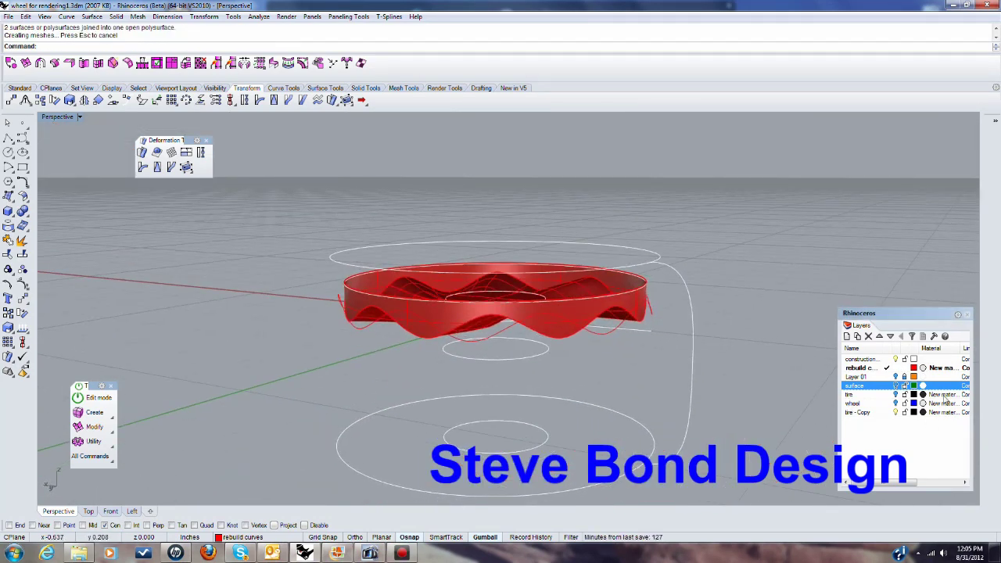
left_click(895, 394)
right_click_drag(666, 342, 458, 427)
scroll(418, 369, "up", 6)
right_click_drag(456, 357, 394, 381)
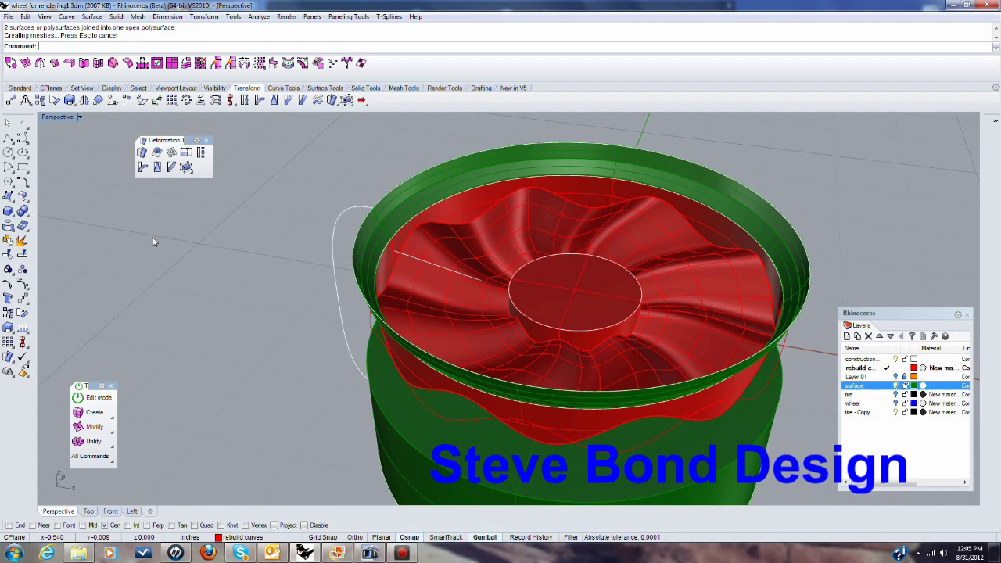
Step: Join the red spoke polysurface with the green stepped outer rim lip
left_click(8, 241)
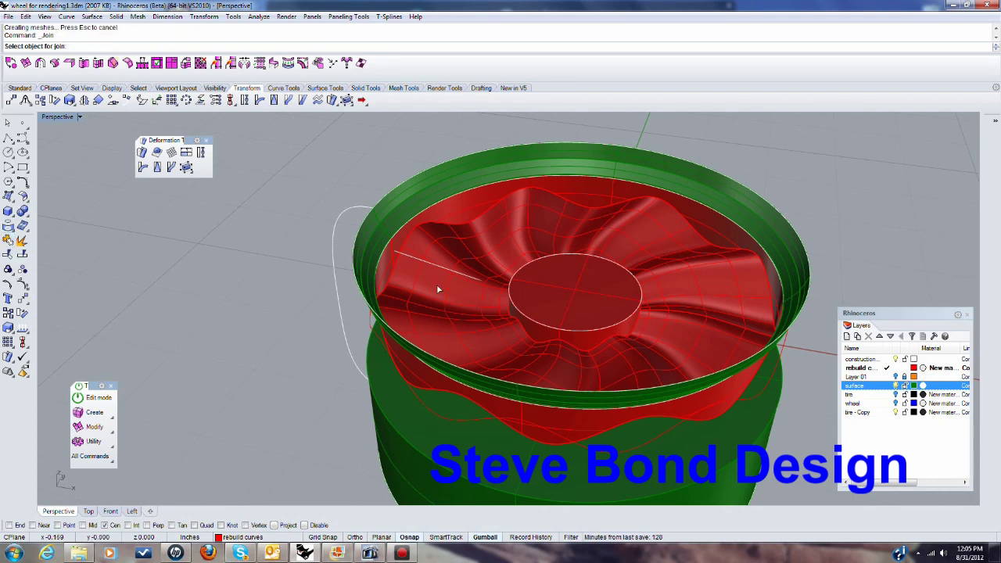
left_click(389, 239)
left_click(401, 220)
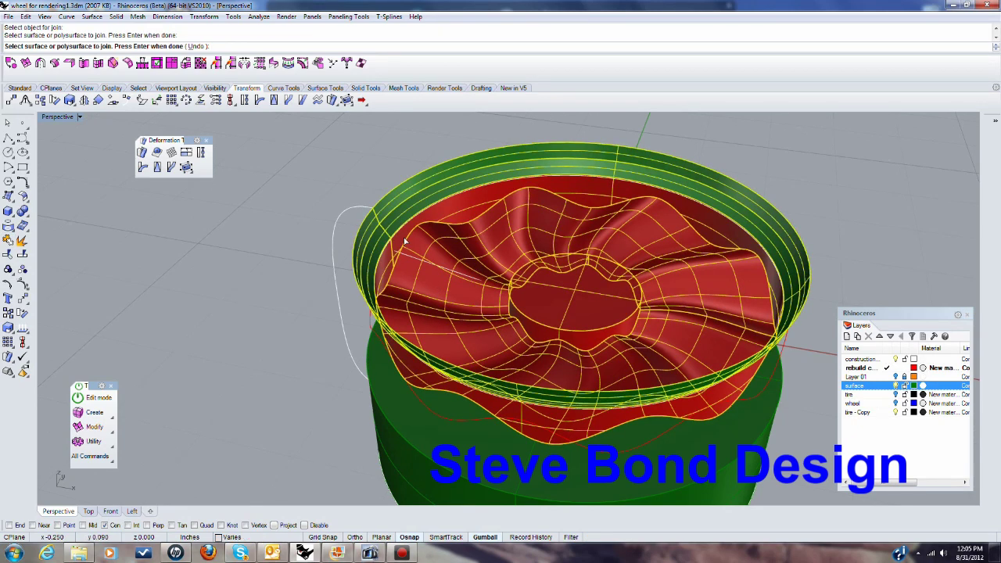
right_click(404, 241)
Step: Inspect the joined wheel face from several angles and make tire - Copy the current layer
scroll(424, 243, "down", 6)
right_click_drag(439, 287, 496, 236)
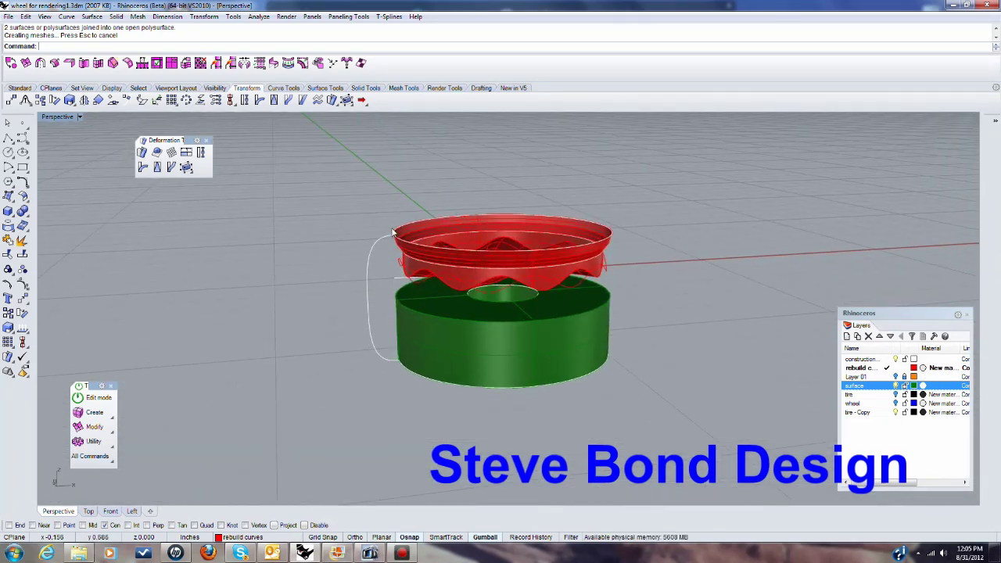
right_click_drag(414, 322, 475, 383)
scroll(469, 364, "up", 3)
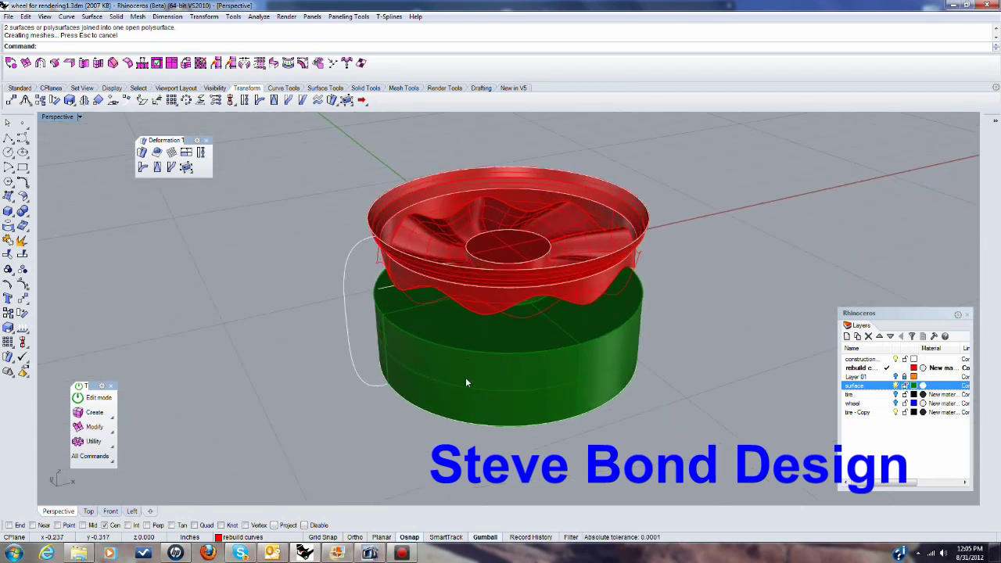
scroll(466, 377, "down", 1)
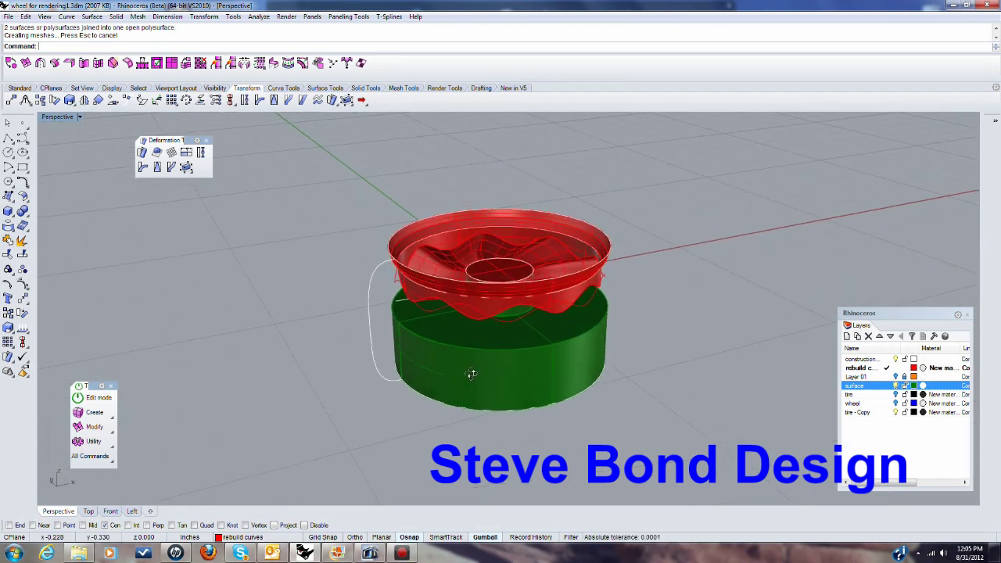
left_click(886, 412)
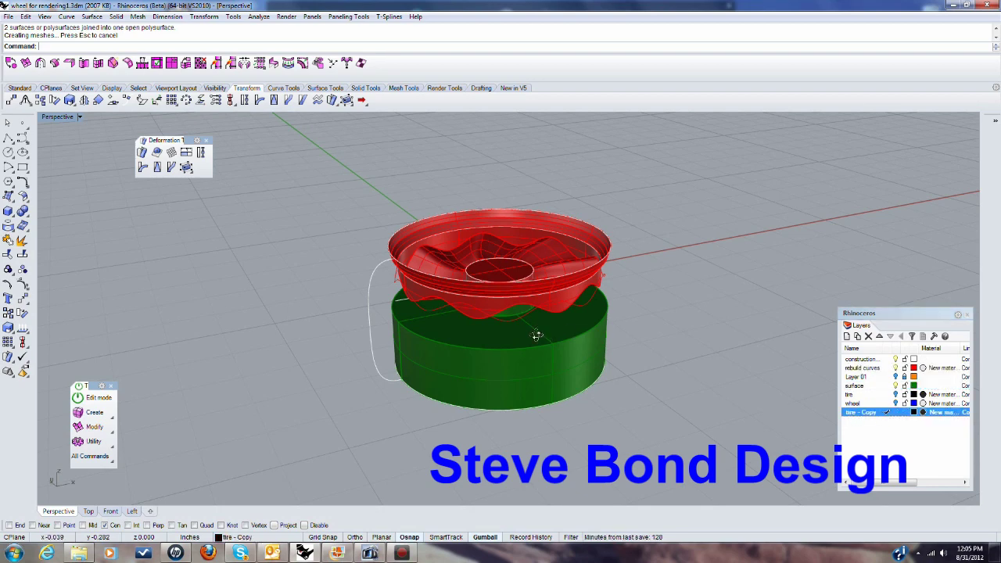
Step: Create the tire with a closed Sweep 2 Rails of the side profile curve along the rear drum's lower edge and the front rim's outer edge
right_click_drag(536, 335, 495, 327)
scroll(364, 283, "up", 6)
right_click_drag(364, 283, 393, 271)
left_click(91, 17)
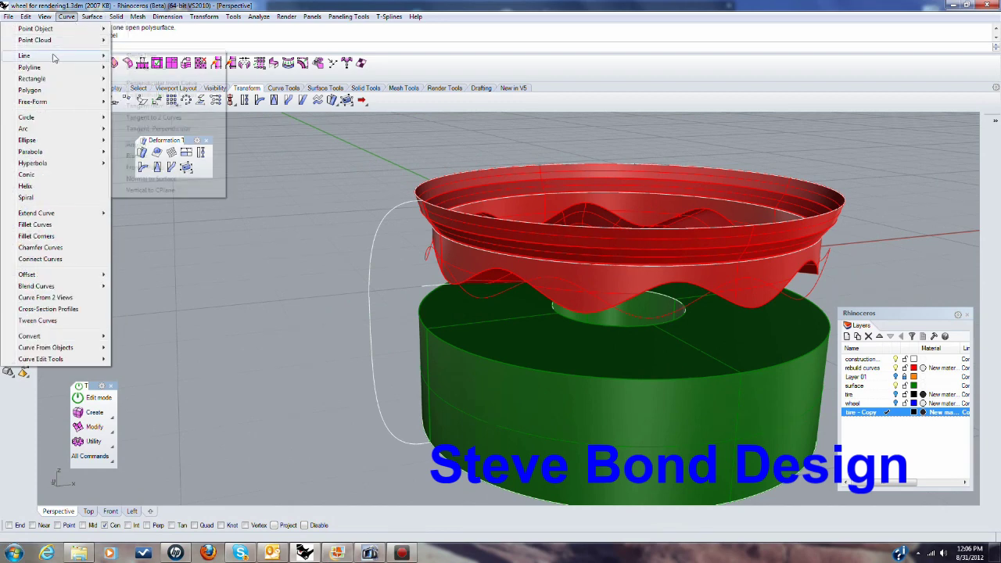
left_click(90, 17)
left_click(91, 16)
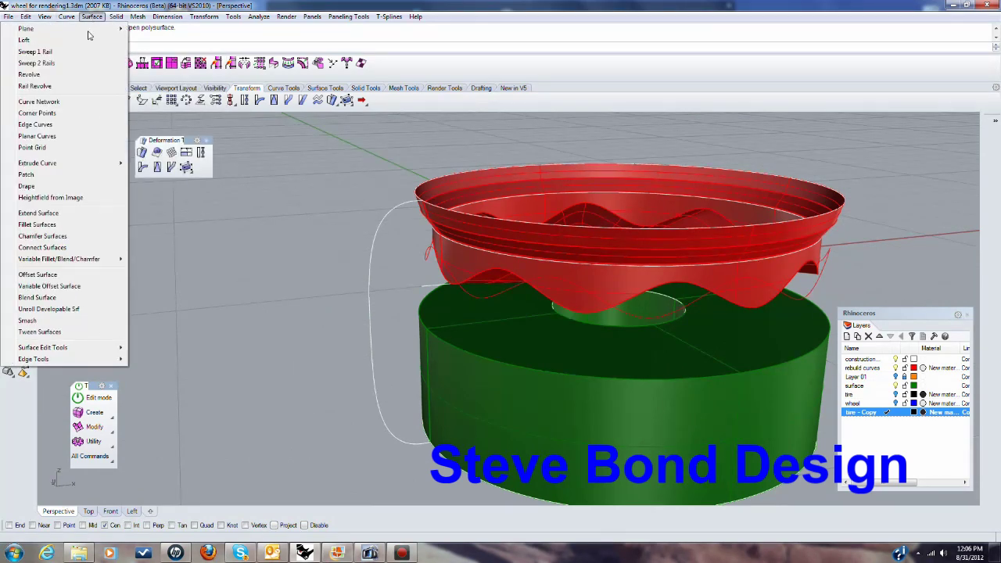
left_click(37, 63)
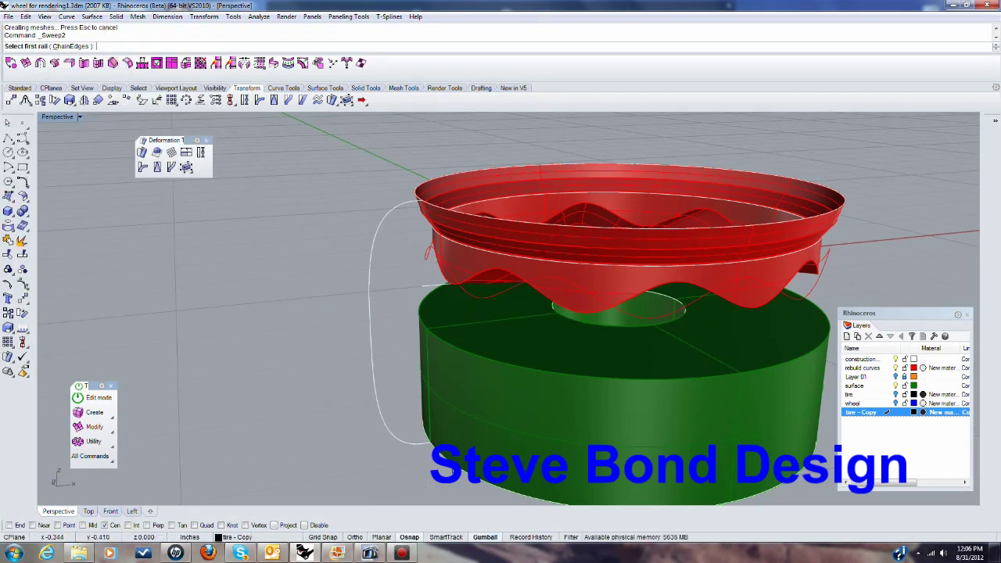
left_click(470, 476)
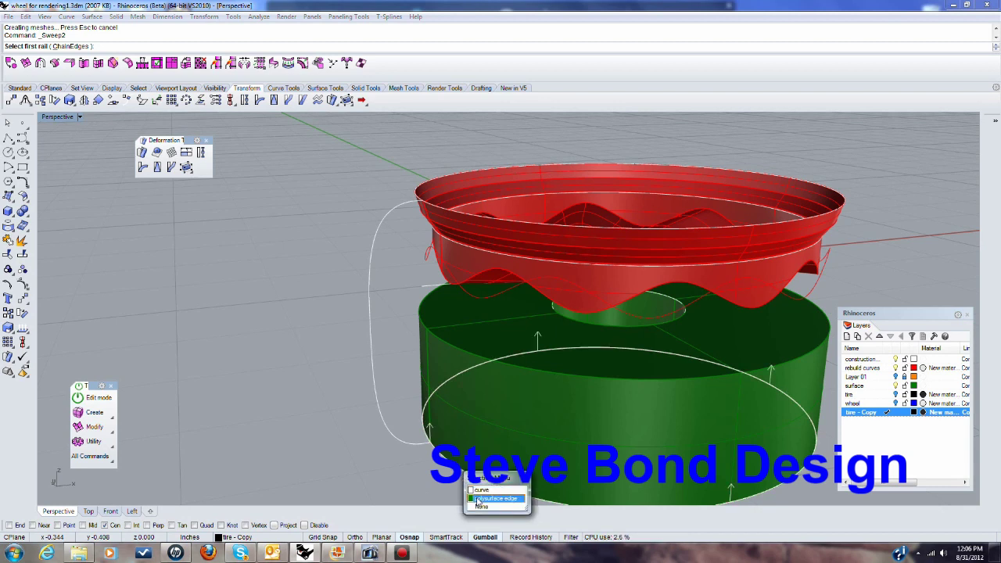
left_click(479, 499)
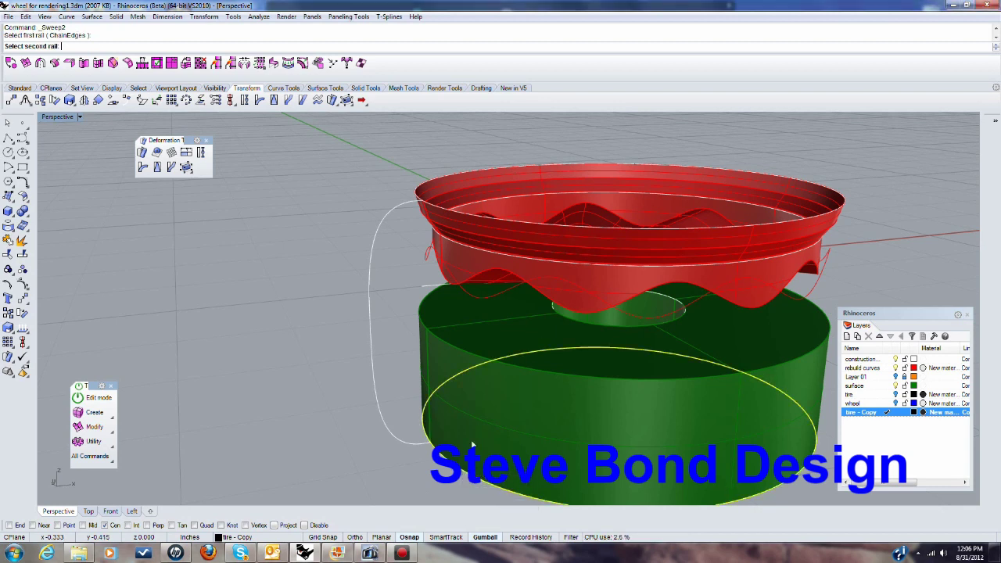
left_click(466, 219)
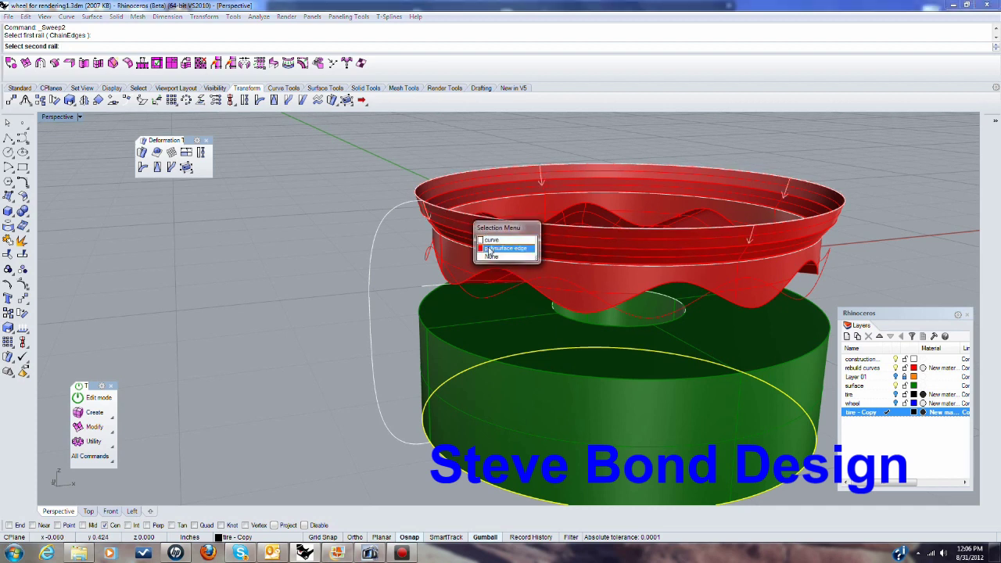
left_click(500, 249)
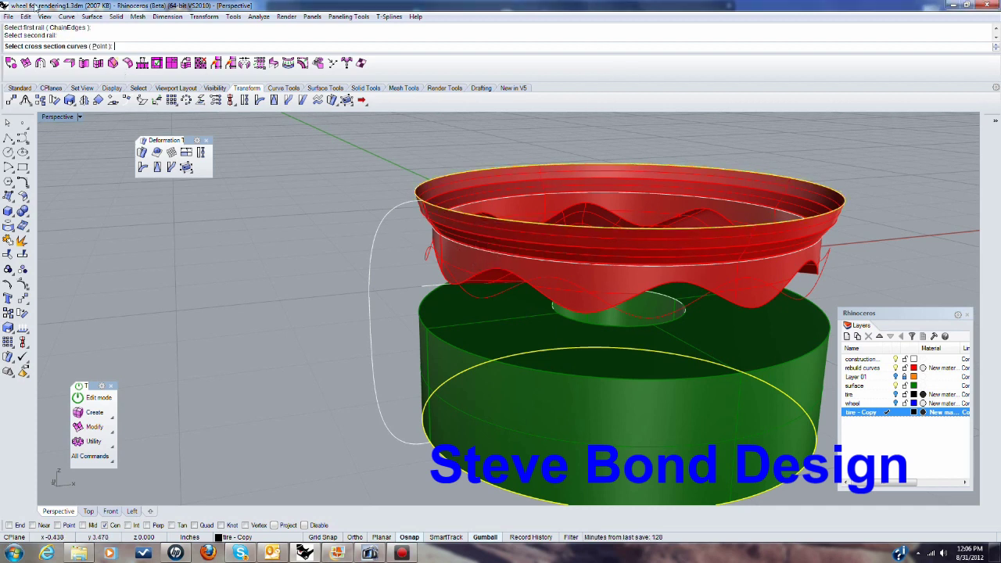
left_click(385, 215)
key("Return")
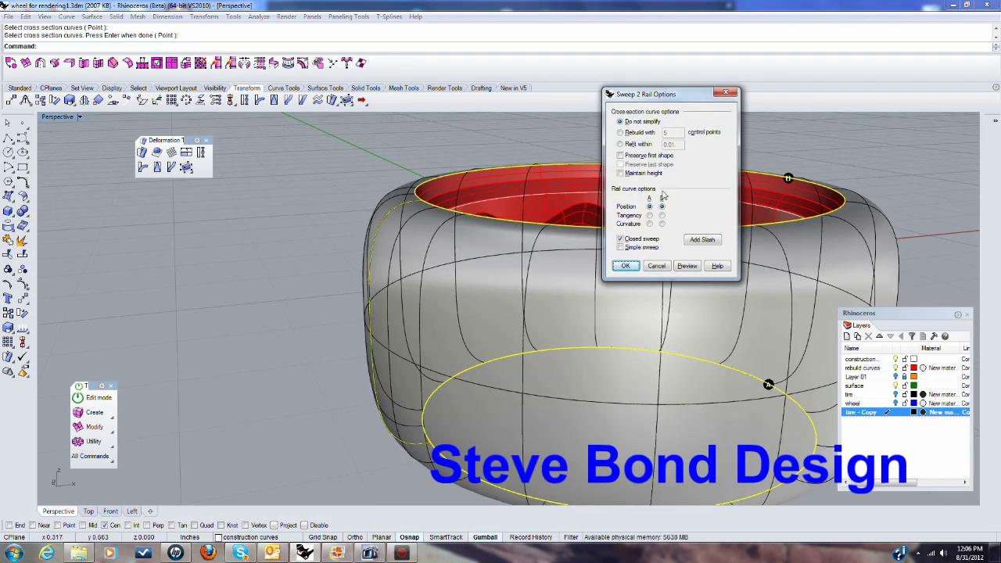
left_click(625, 267)
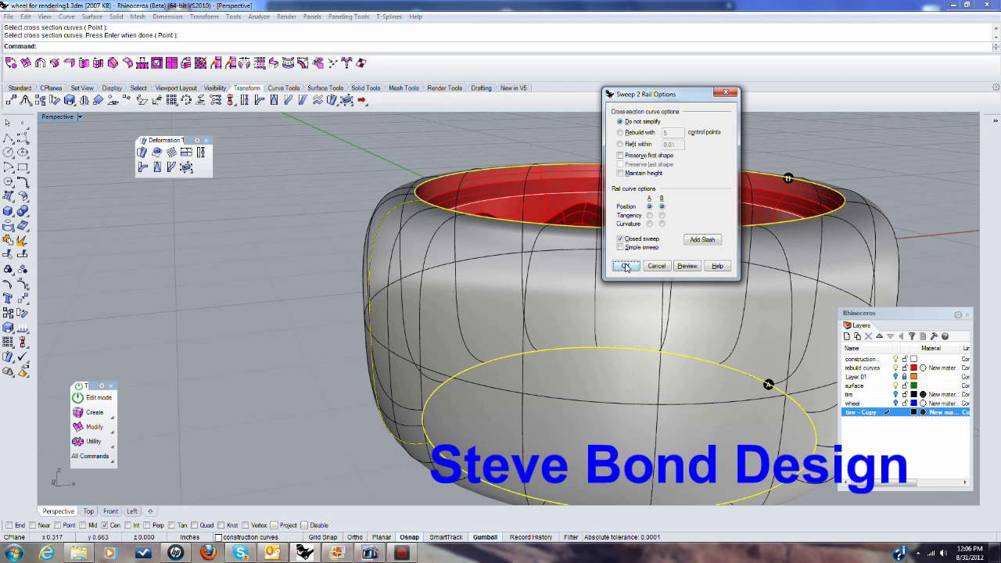
Step: Join the wheel face, the swept tire and the green rear drum into one polysurface
scroll(355, 297, "down", 5)
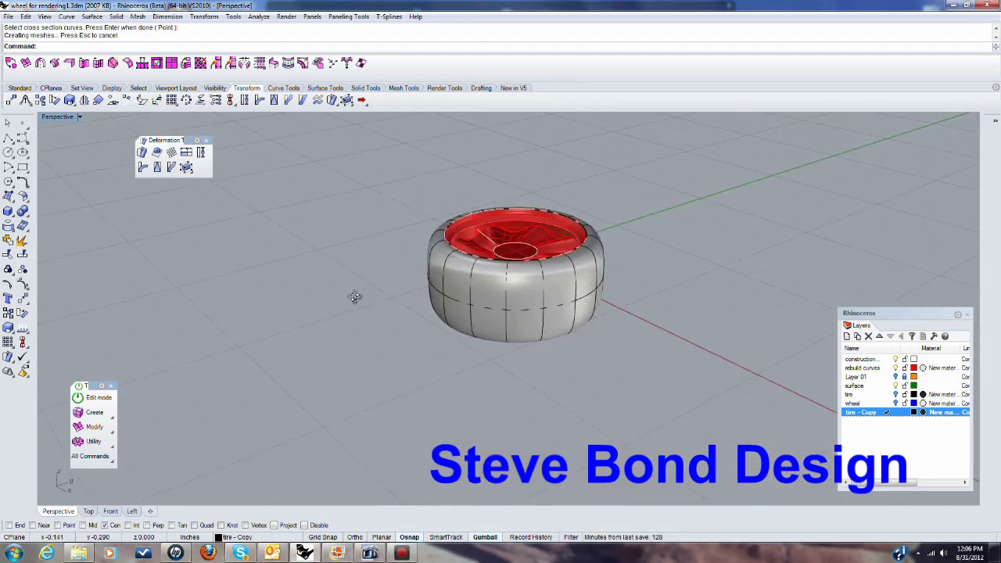
right_click_drag(355, 298, 514, 326)
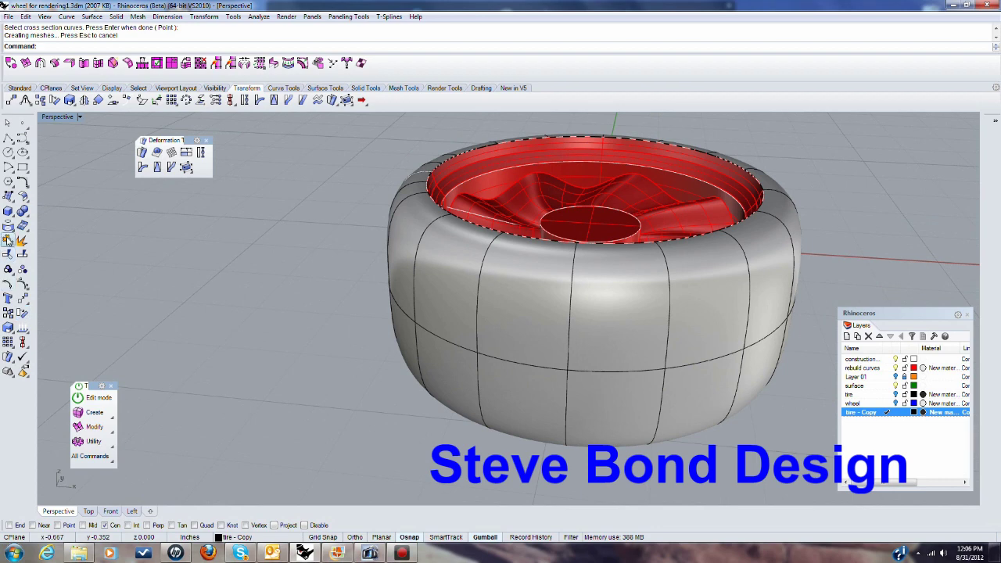
left_click(7, 240)
left_click(521, 197)
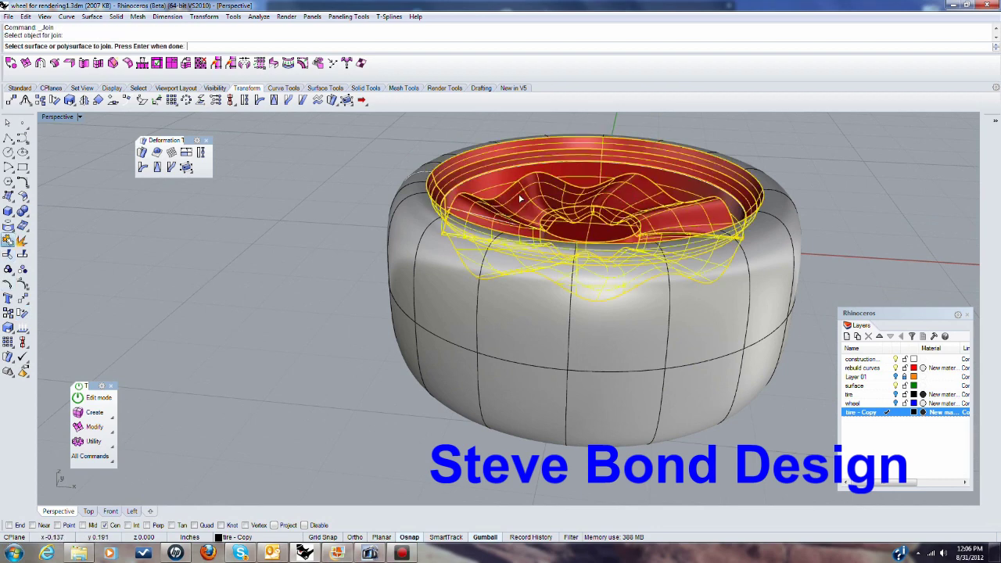
left_click(417, 280)
right_click_drag(416, 280, 522, 388)
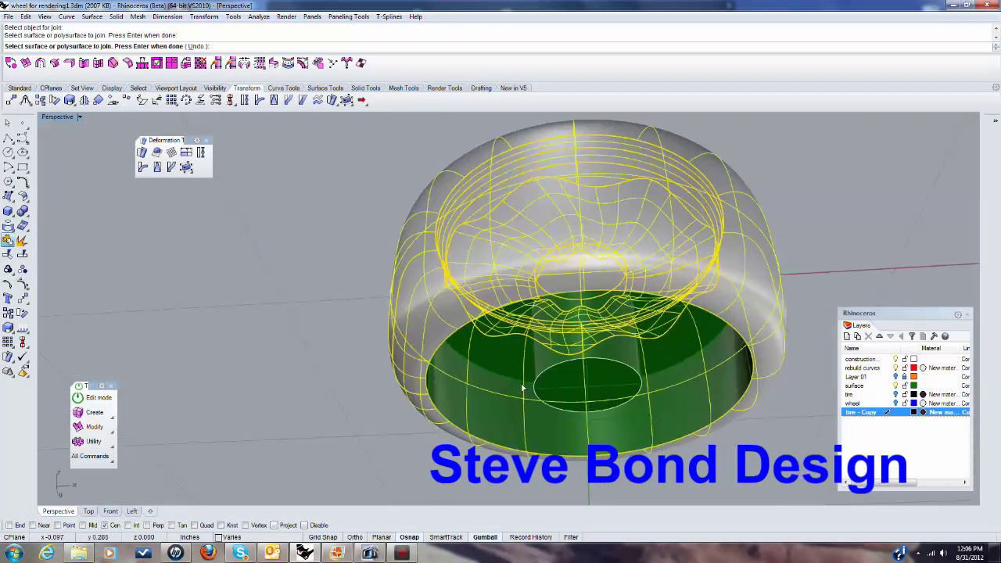
left_click(488, 356)
right_click(487, 350)
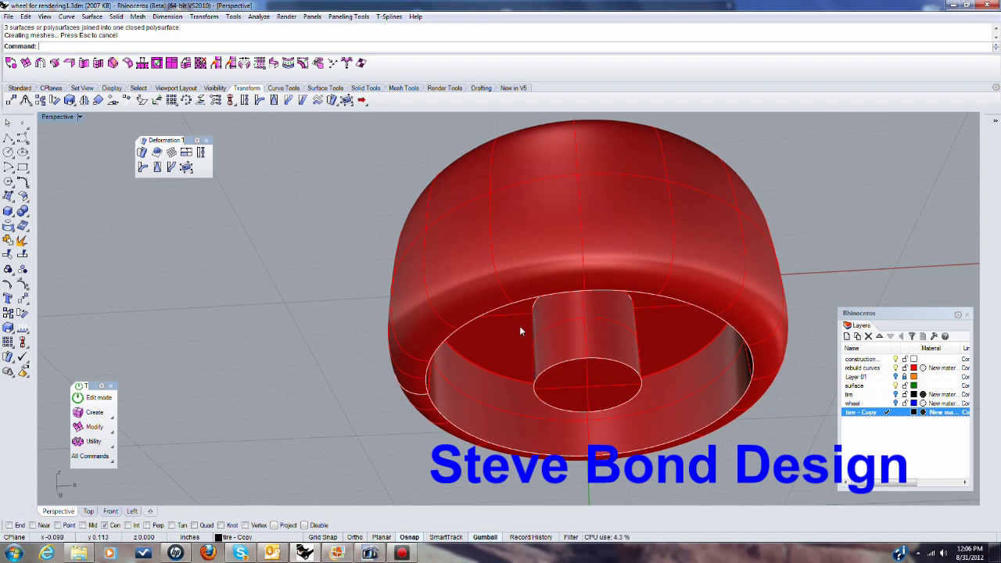
Step: Check the joined wheel for naked edges with Show Edges, and close the edge analysis
right_click_drag(520, 331, 485, 435)
scroll(527, 357, "up", 5)
scroll(490, 358, "down", 5)
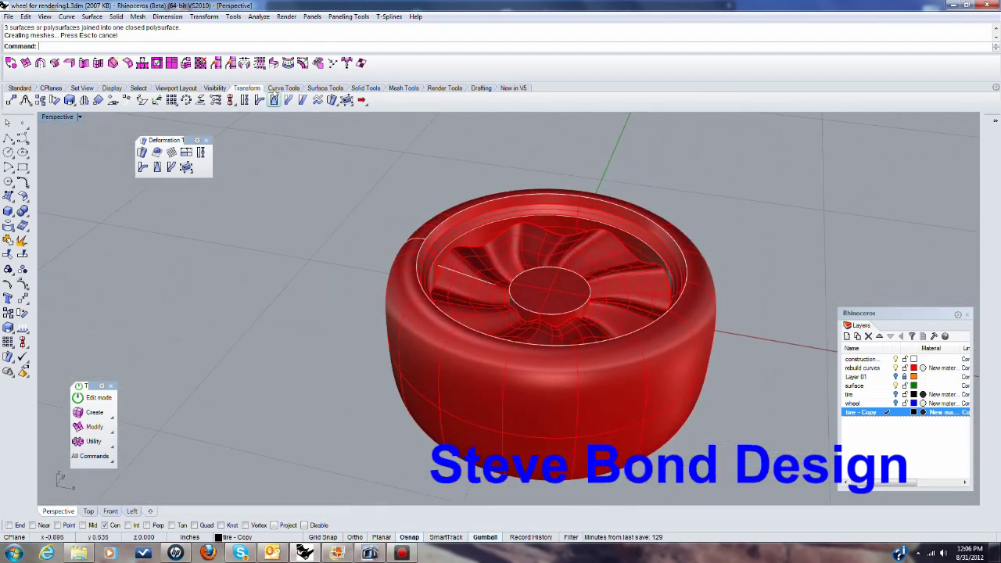
left_click(258, 17)
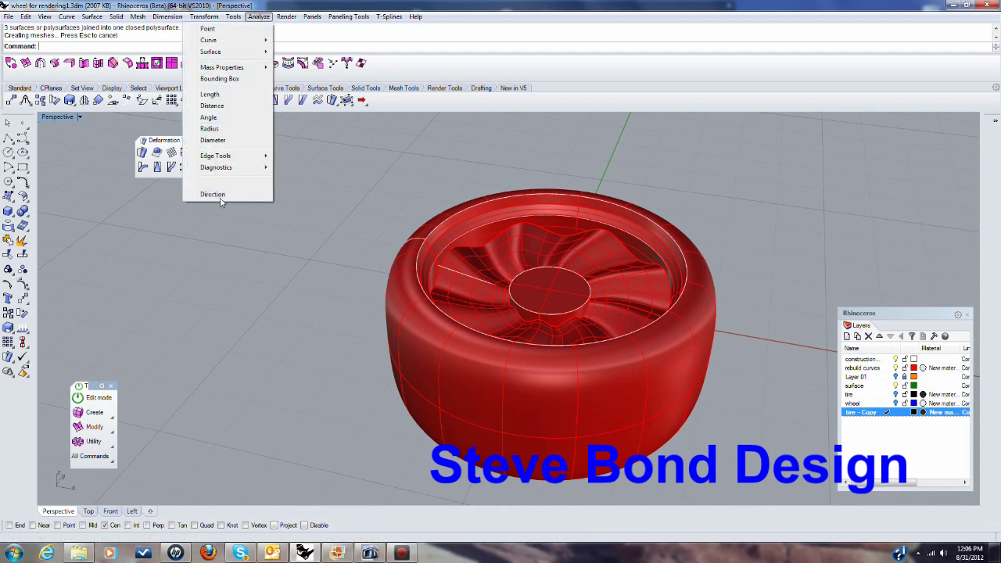
mouse_move(223, 155)
left_click(118, 155)
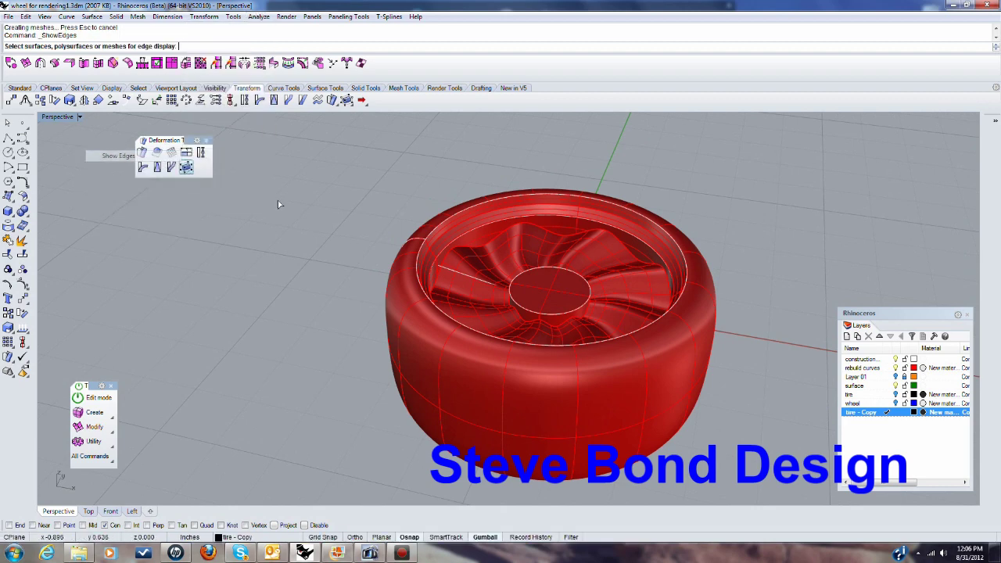
left_click(487, 264)
key("Return")
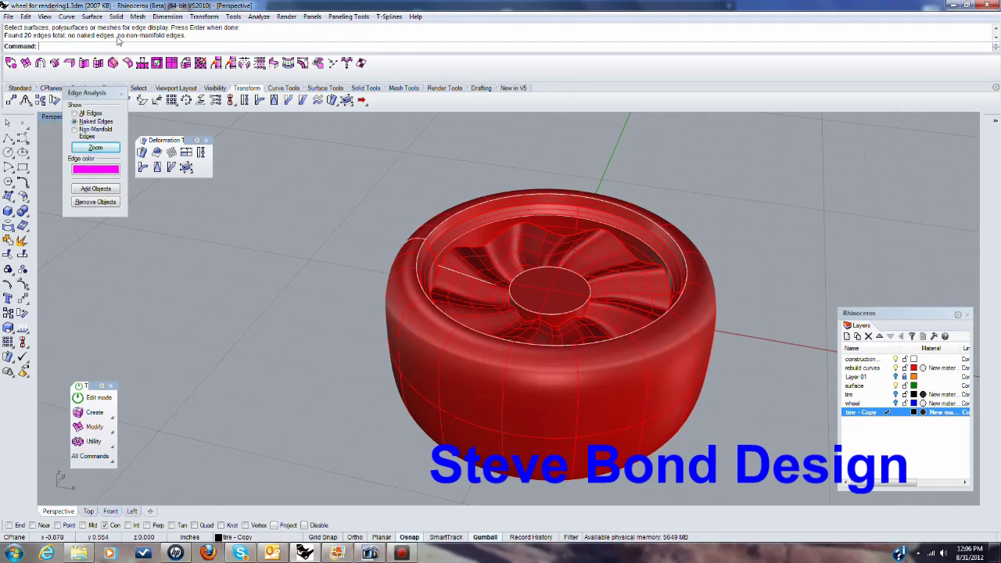
left_click(102, 93)
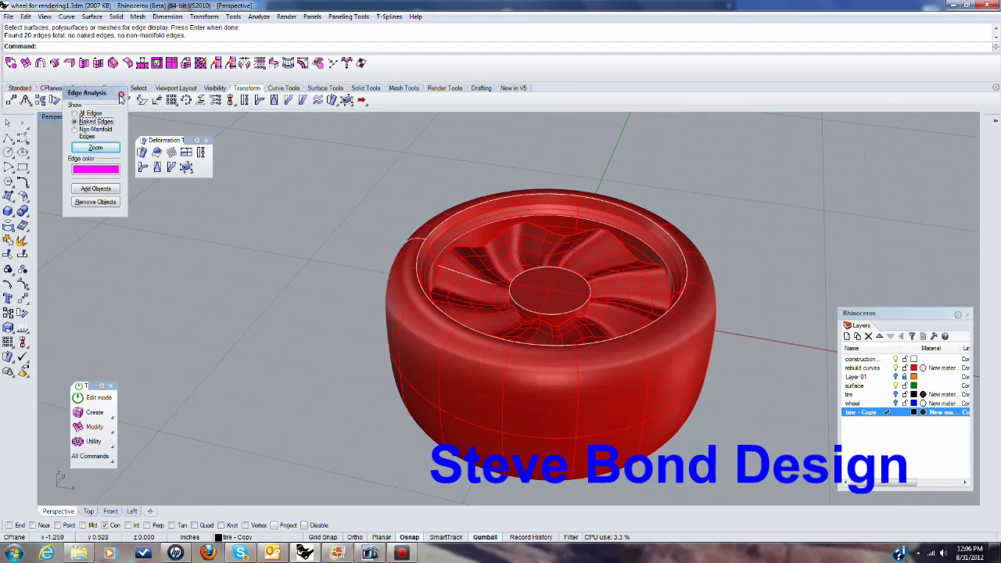
left_click(121, 95)
Step: Switch the Perspective view to Ghosted display mode and look closely at the hub and inner spokes
right_click_drag(469, 344, 552, 417)
left_click(57, 117)
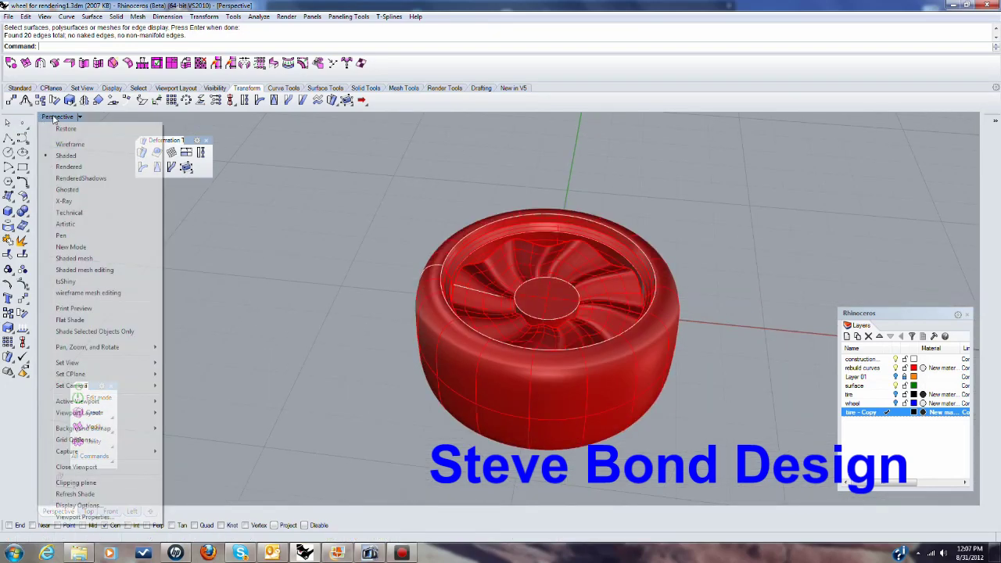
left_click(67, 190)
scroll(540, 309, "up", 5)
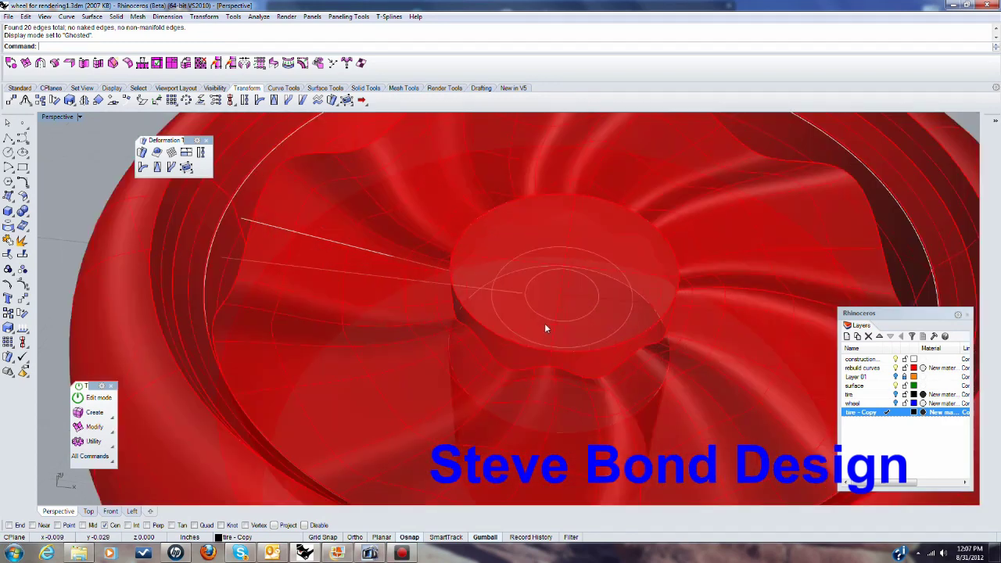
Step: Extrude the larger circle inside the hub upward as a straight solid cylinder reaching above the tire
right_click_drag(546, 329, 518, 330)
left_click(514, 332)
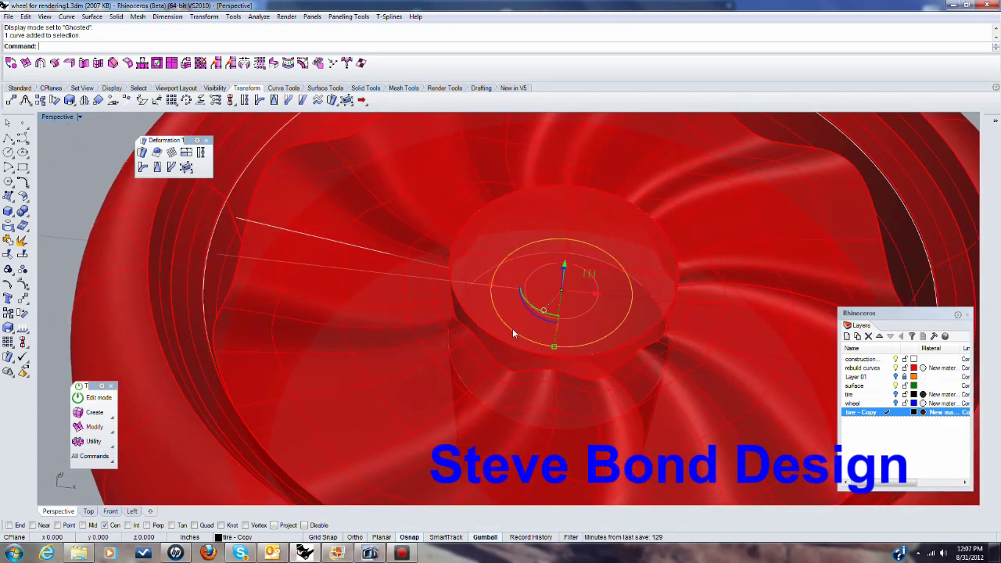
left_click(115, 16)
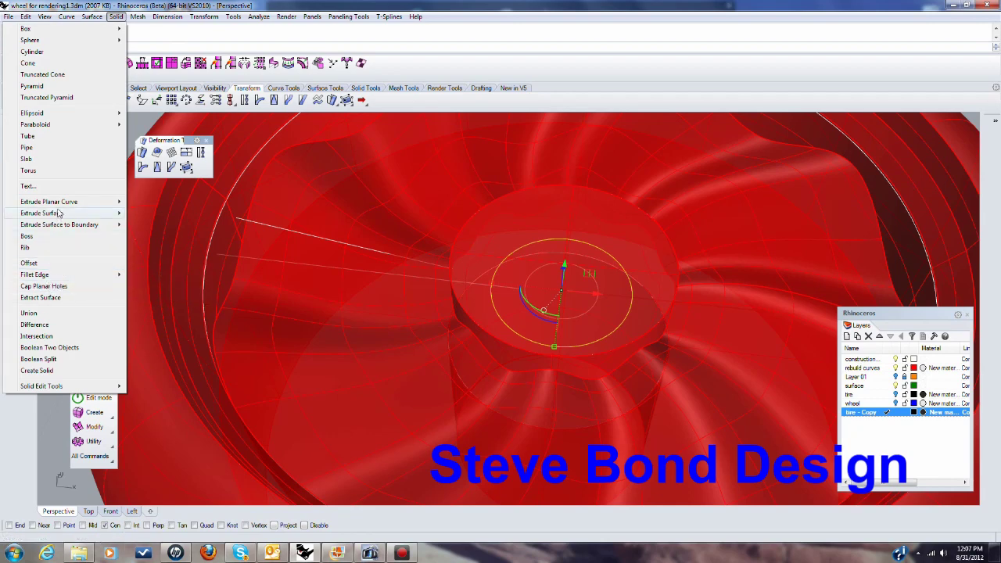
mouse_move(61, 202)
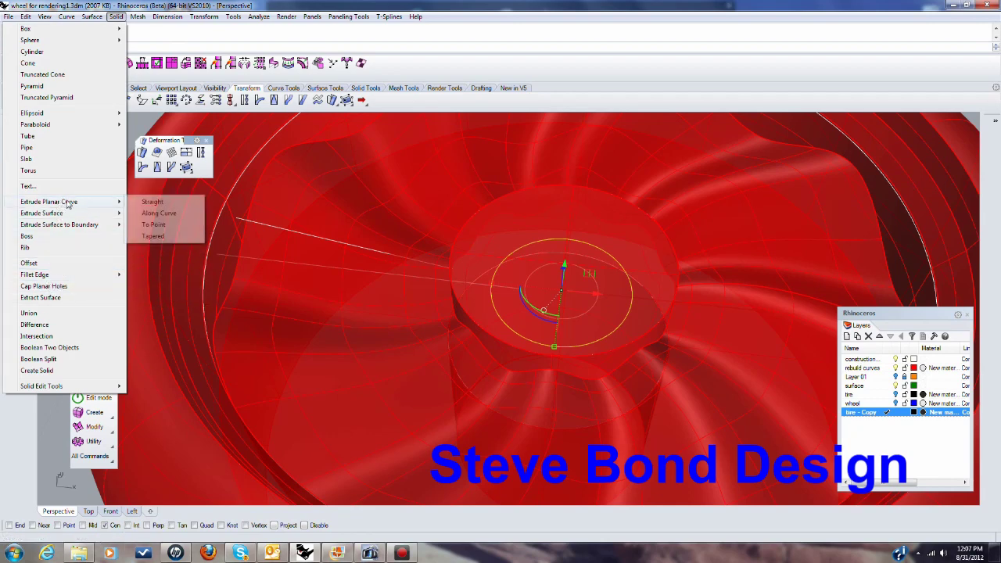
left_click(157, 203)
scroll(470, 382, "down", 7)
right_click_drag(470, 382, 472, 307)
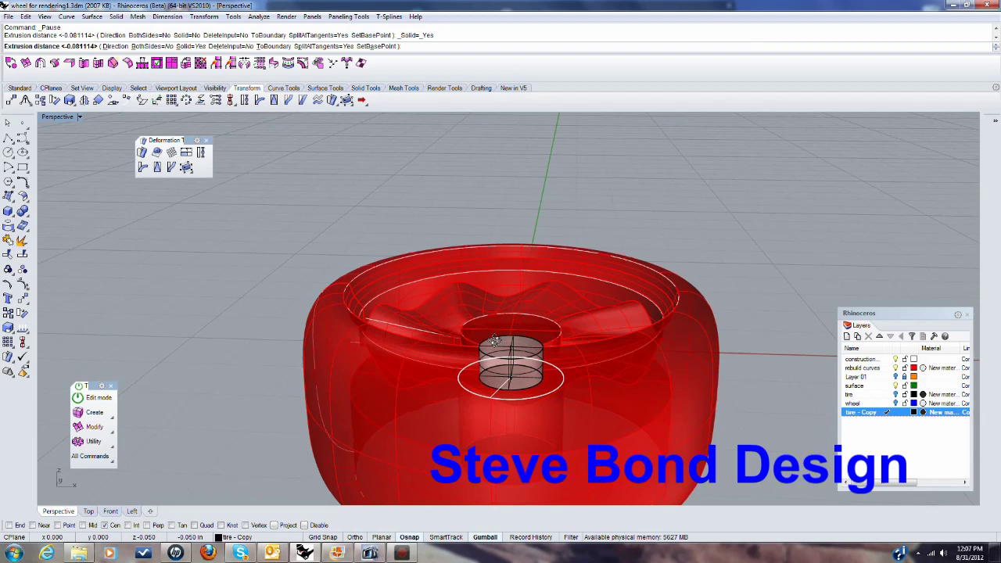
left_click(517, 202)
right_click_drag(618, 238, 626, 287)
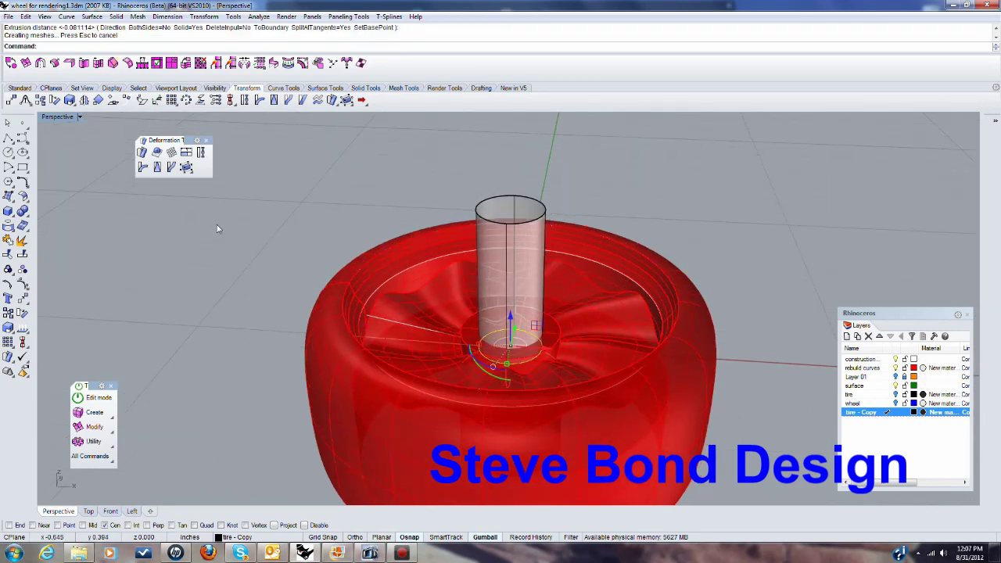
Step: Subtract the cylinder from the wheel polysurface with Boolean Difference to recess the hub
left_click(116, 16)
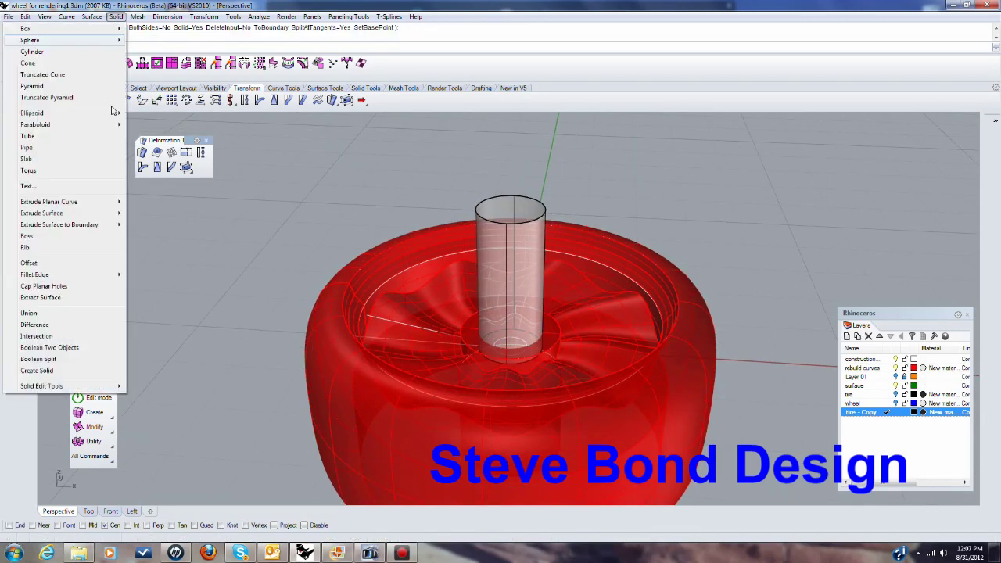
left_click(51, 326)
left_click(459, 368)
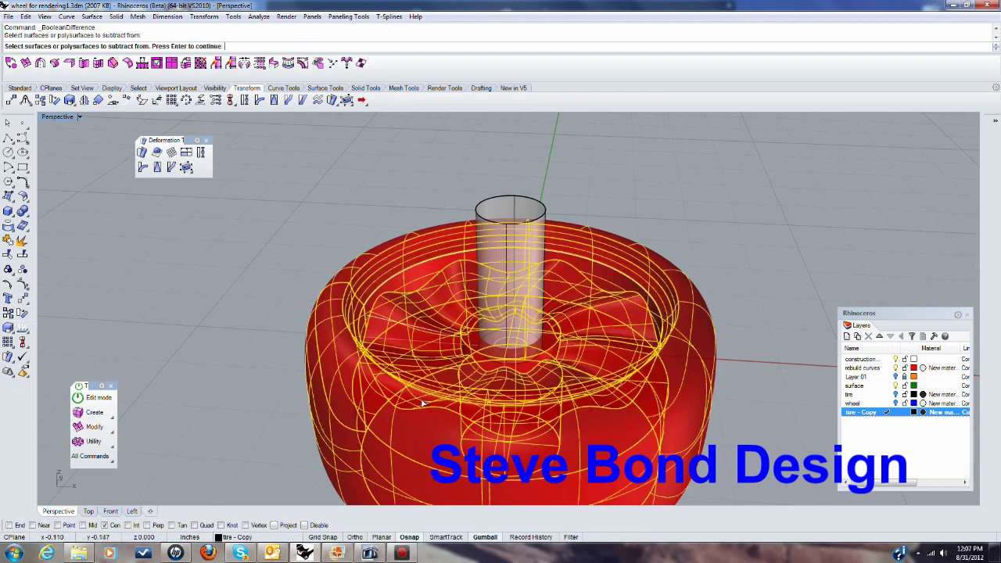
key("Return")
left_click(519, 216)
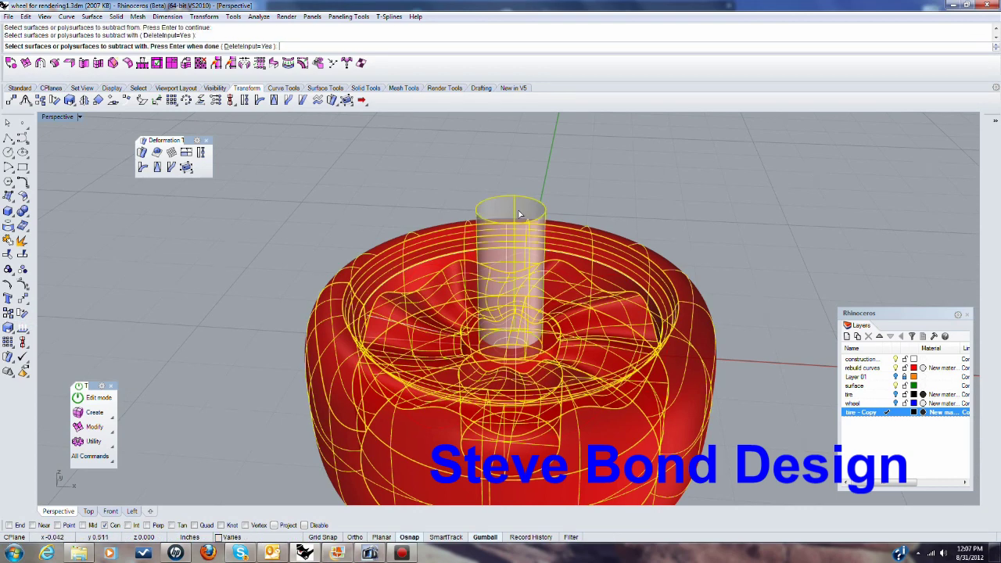
key("Return")
right_click_drag(586, 235, 538, 362)
scroll(539, 350, "up", 5)
scroll(540, 351, "down", 5)
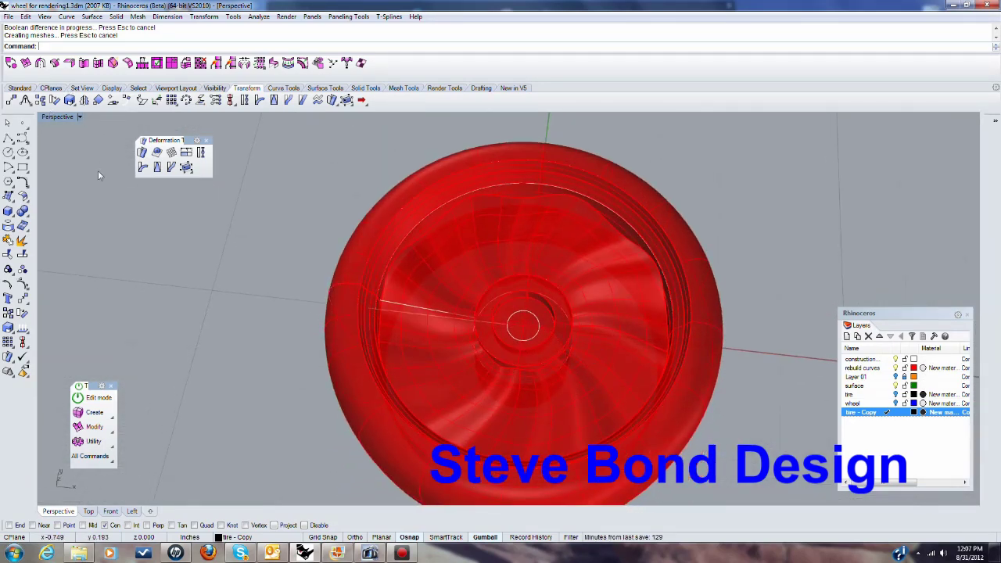
Step: In the Top view, cut the hub's small center circle completely through the wheel with WireCut, removing the inner part
double_click(64, 118)
double_click(49, 119)
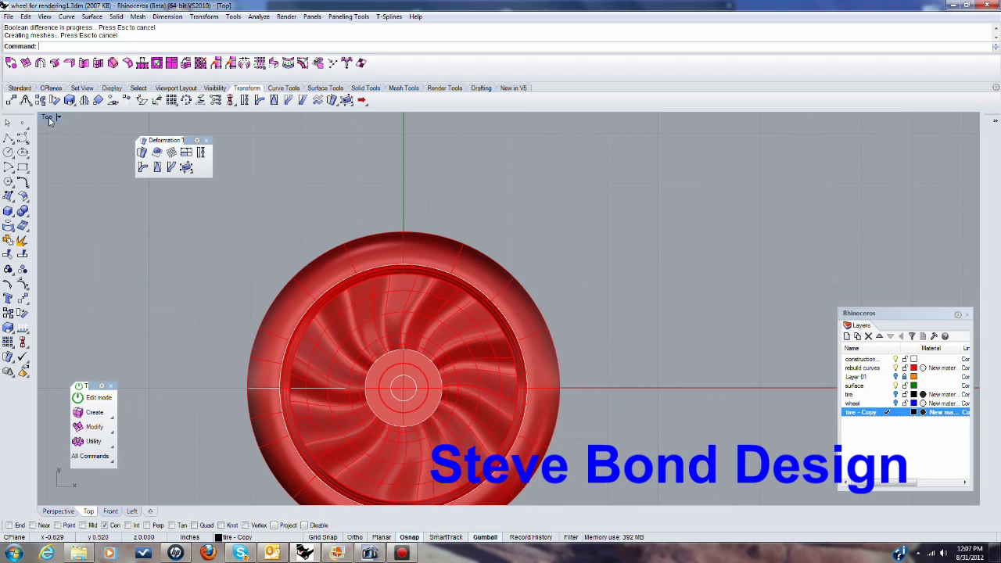
scroll(528, 299, "down", 6)
scroll(471, 374, "up", 8)
scroll(465, 331, "up", 3)
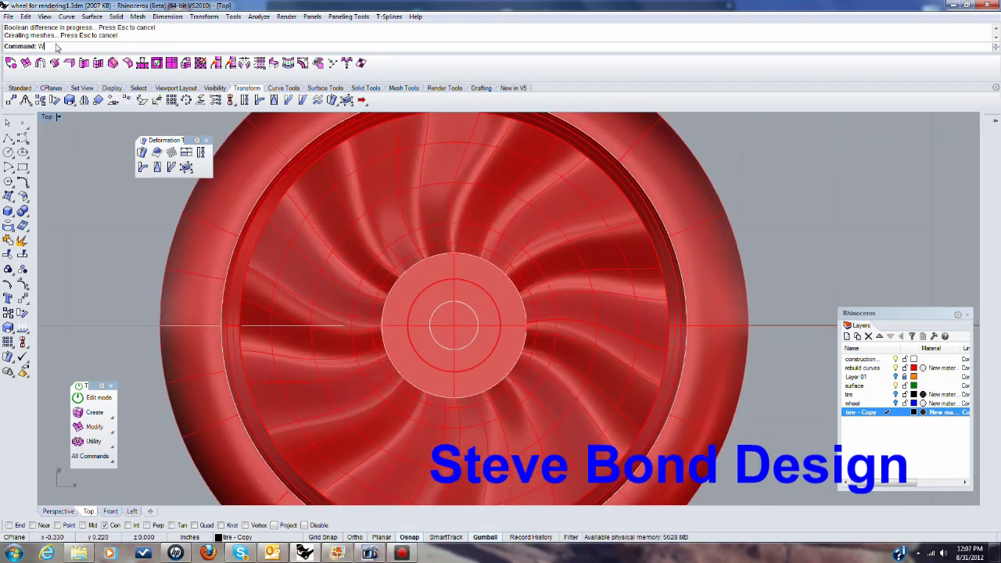
type("ire")
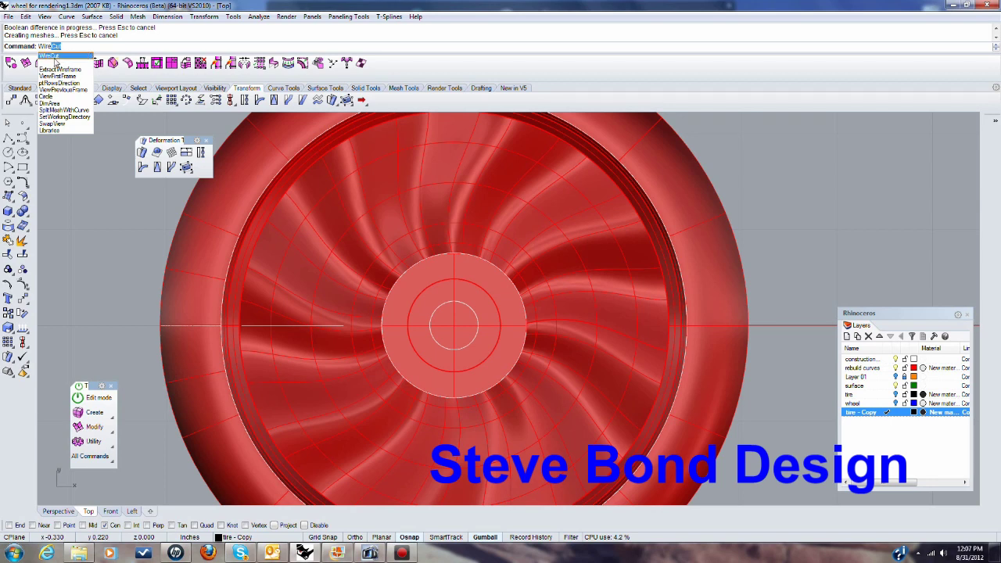
left_click(71, 55)
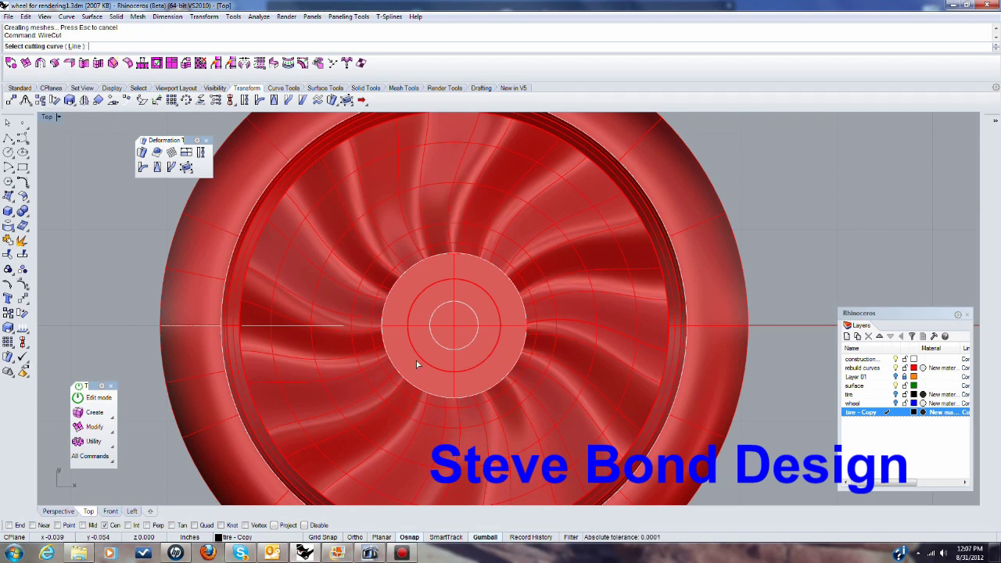
left_click(448, 352)
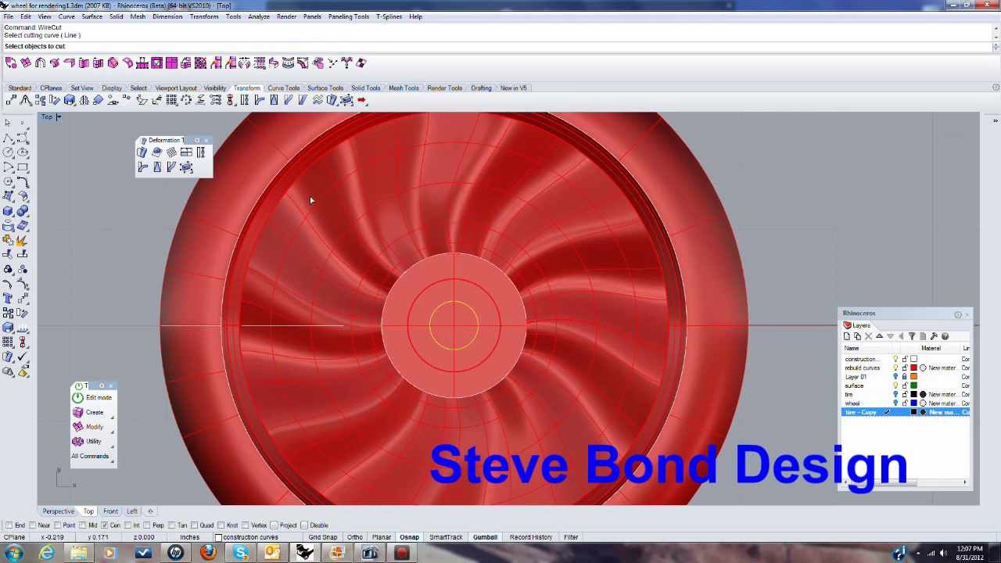
left_click(459, 327)
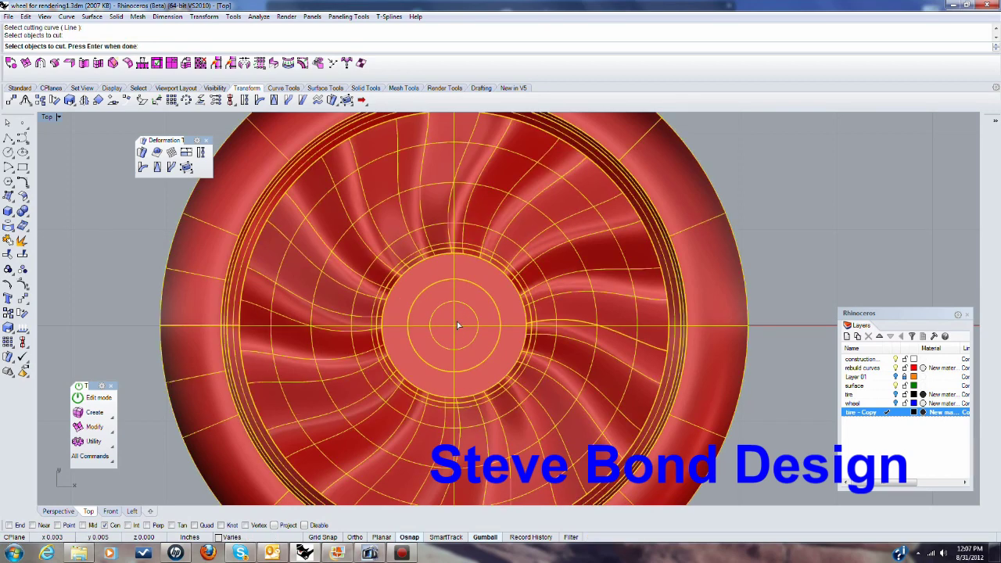
key("Return")
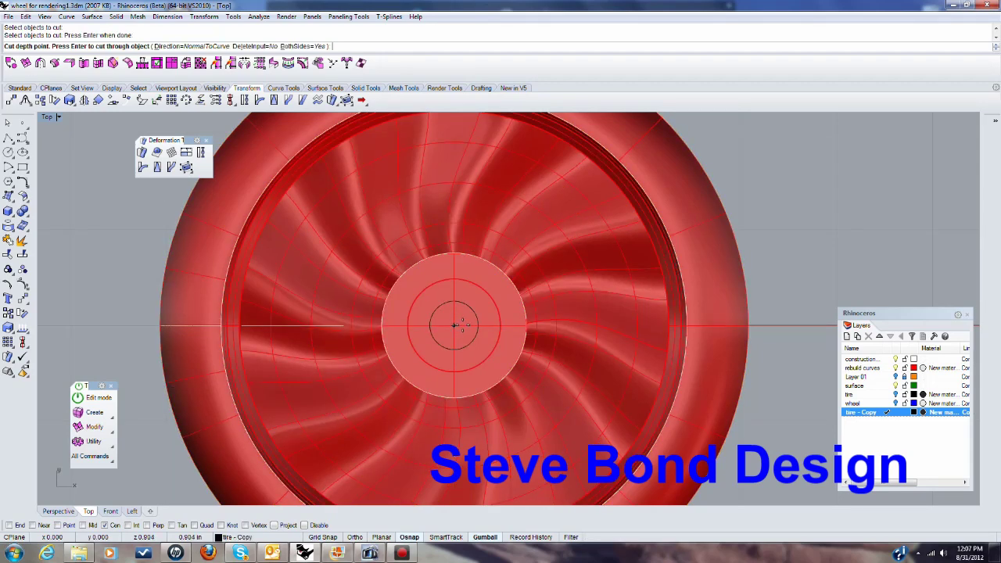
key("Return")
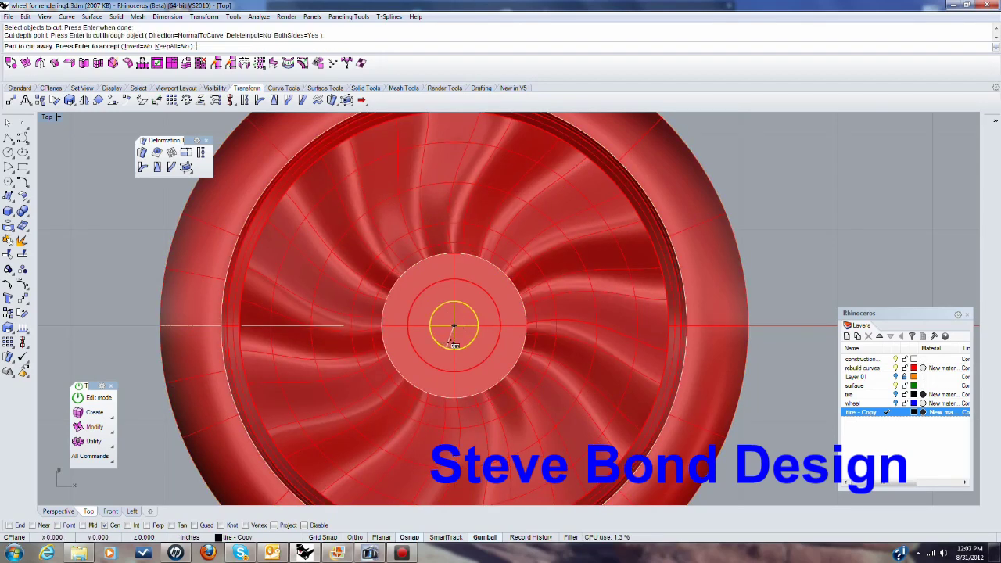
key("Return")
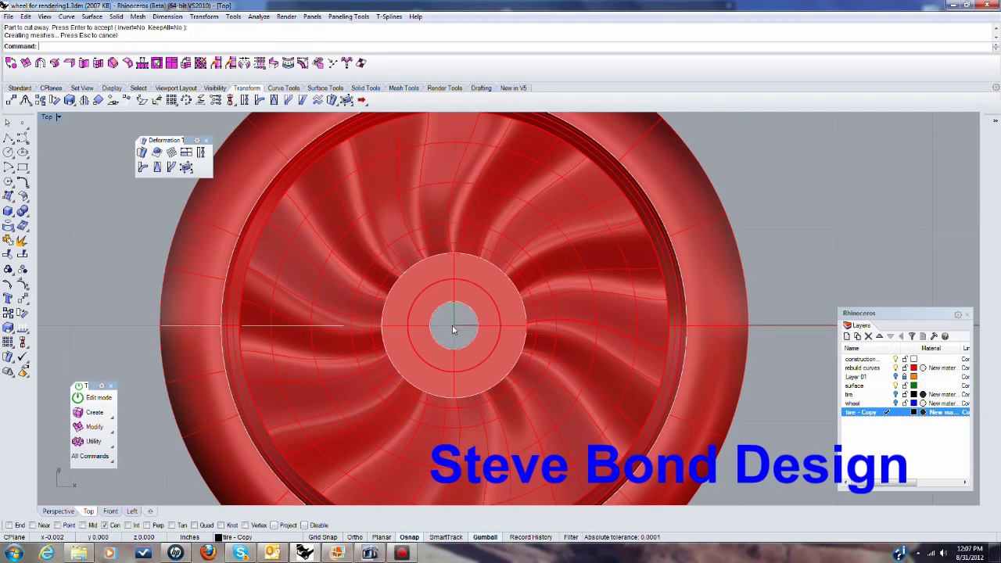
Step: Examine the hub recess, the through hole and the wheel polysurface from several angles in the Perspective view
double_click(48, 118)
double_click(545, 117)
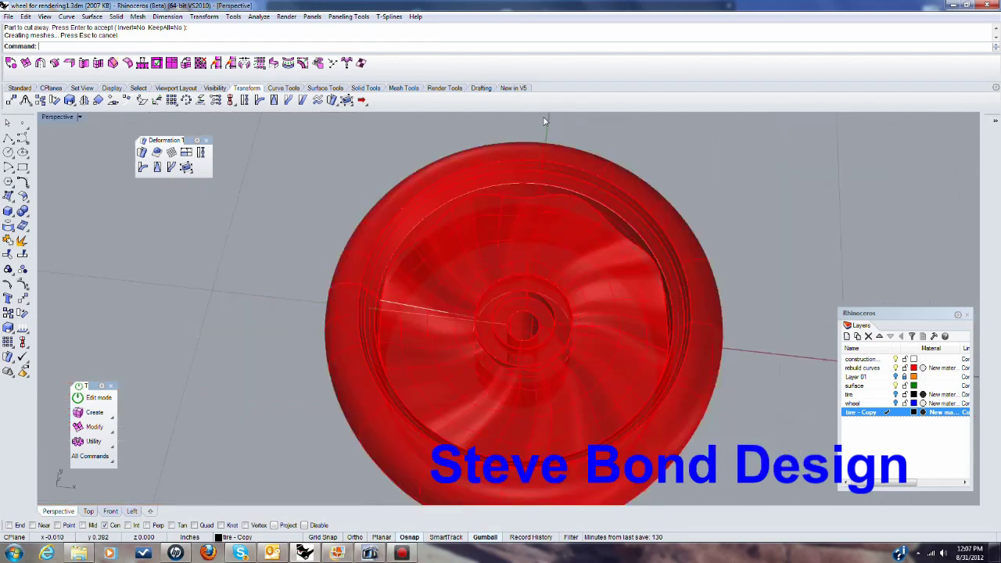
scroll(528, 321, "down", 4)
right_click_drag(527, 321, 579, 314)
right_click_drag(523, 351, 503, 336)
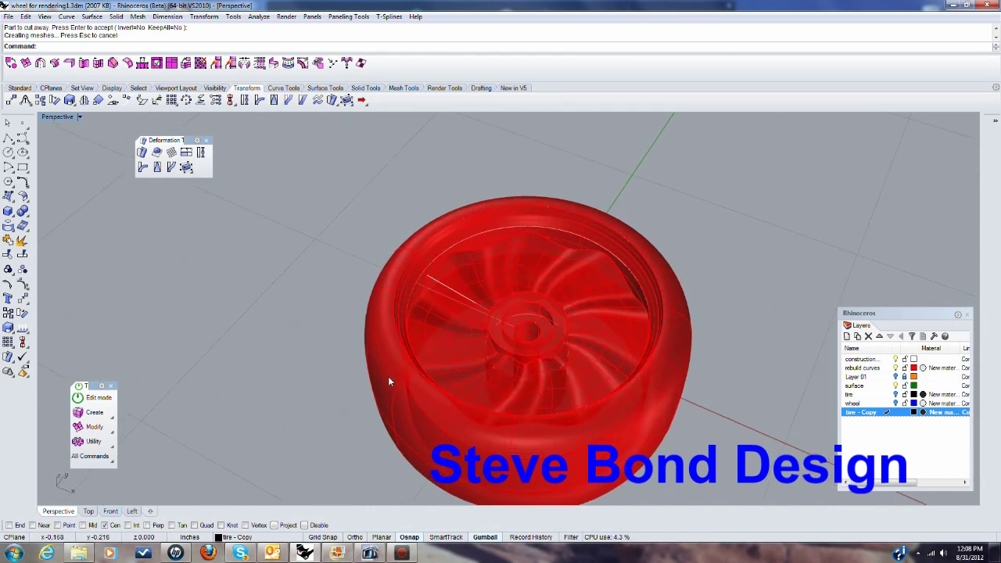
right_click_drag(391, 396, 400, 358)
left_click(396, 421)
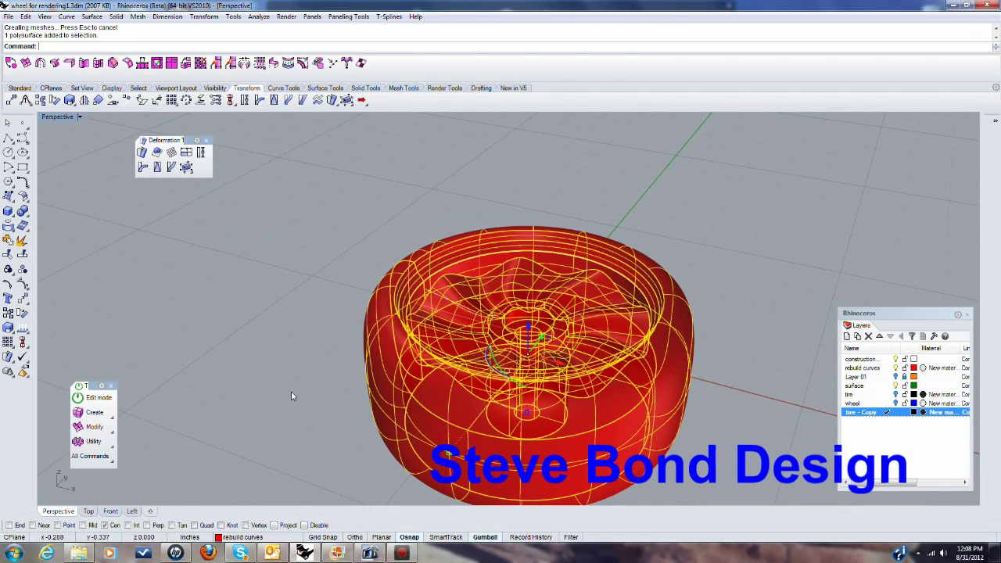
left_click(291, 391)
right_click_drag(386, 397, 389, 388)
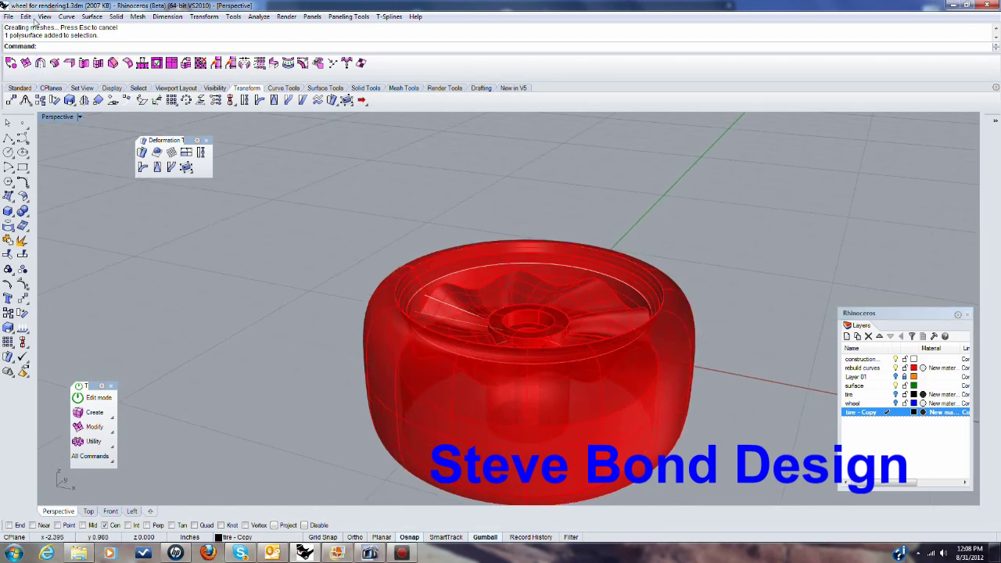
Step: Extract the outer tire surface from the wheel polysurface and move it to the current layer, tire - Copy
left_click(116, 17)
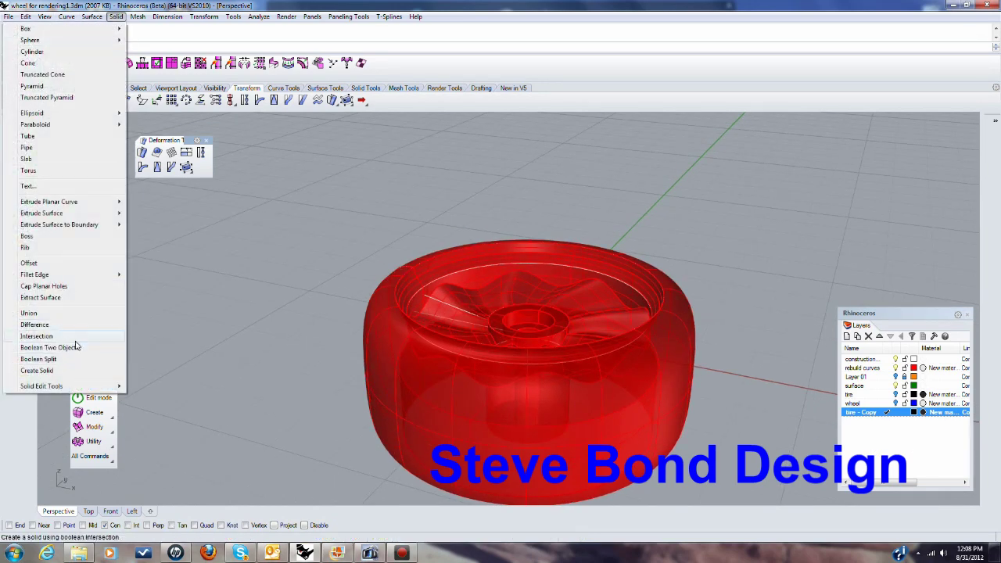
left_click(41, 298)
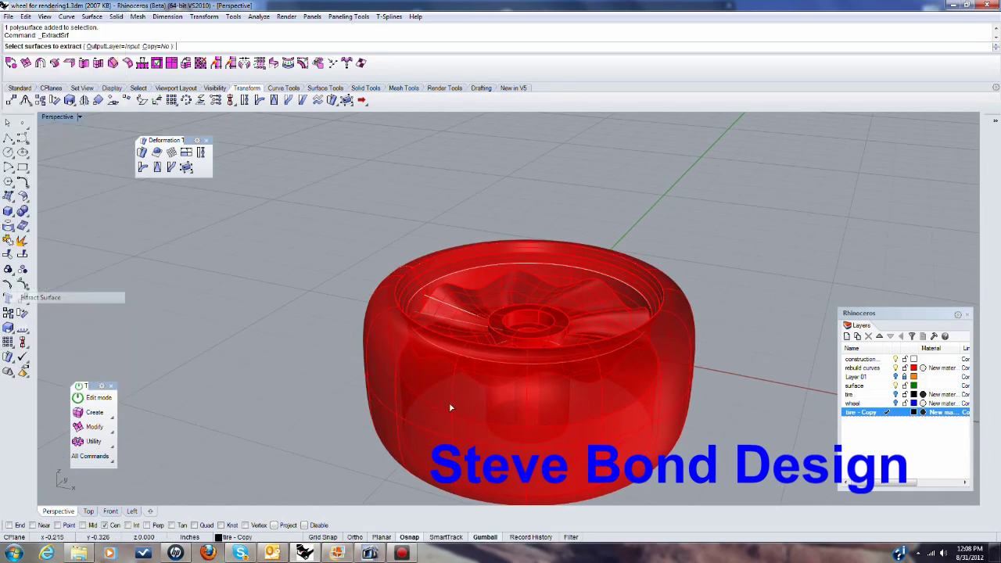
left_click(384, 376)
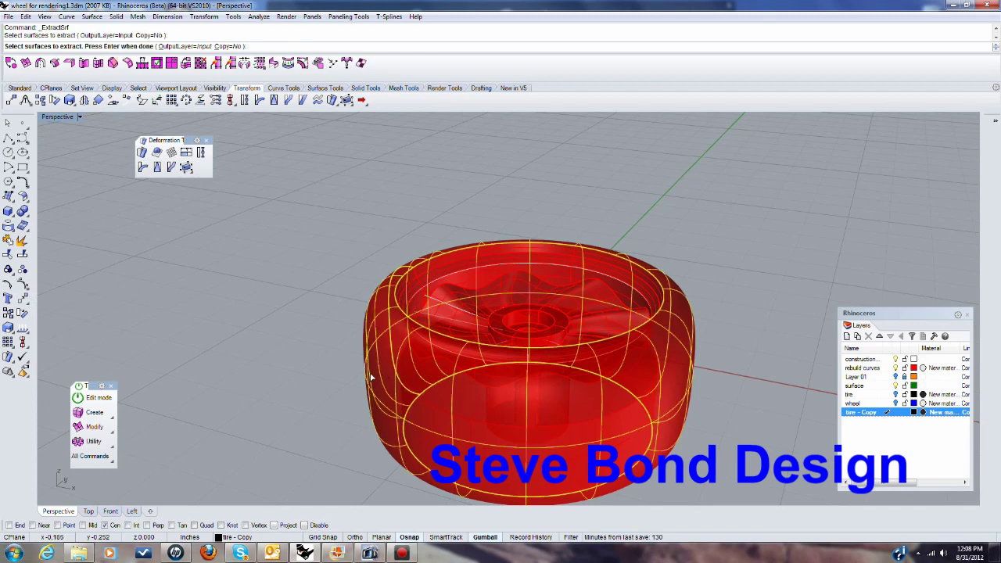
key("Return")
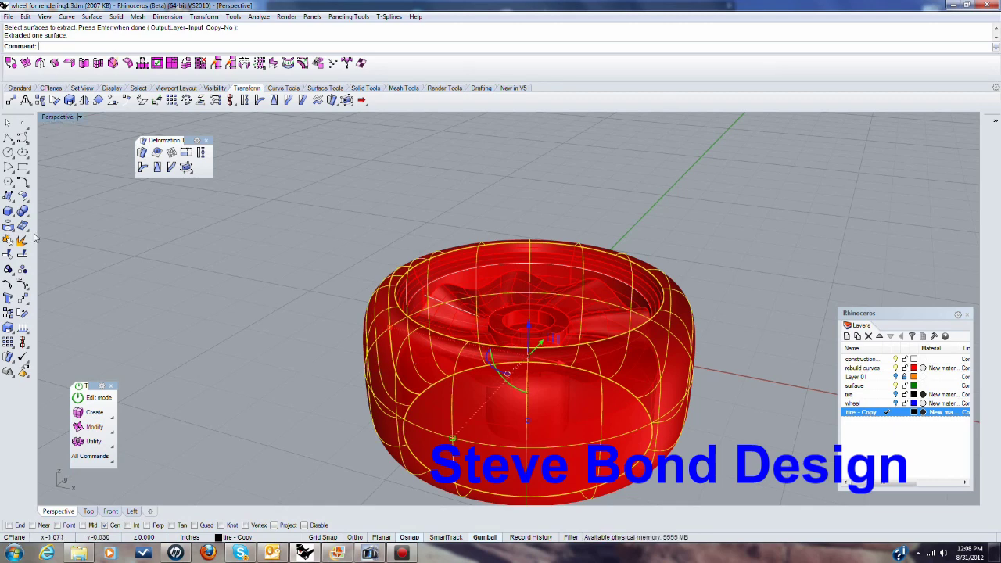
left_click(27, 17)
mouse_move(43, 216)
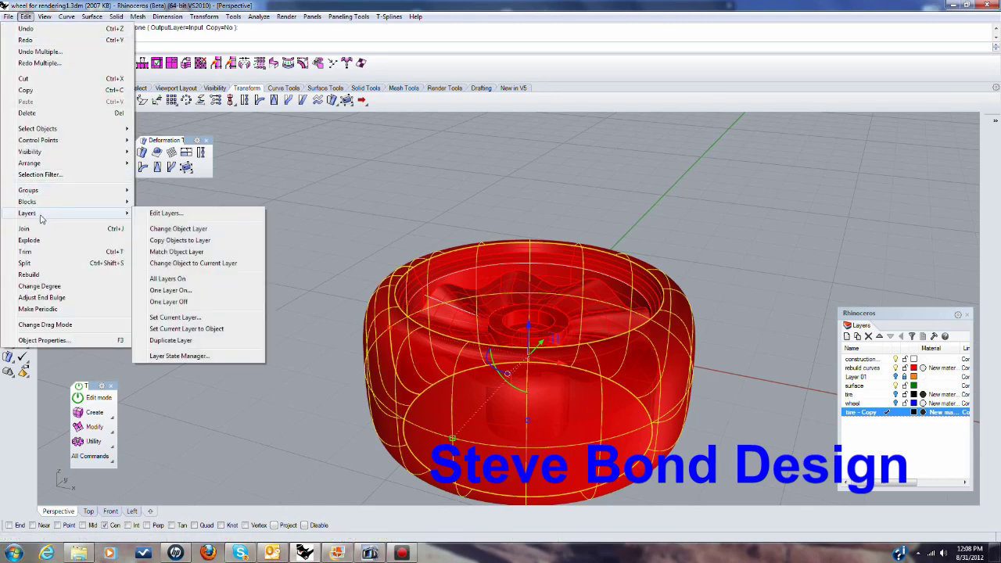
left_click(175, 265)
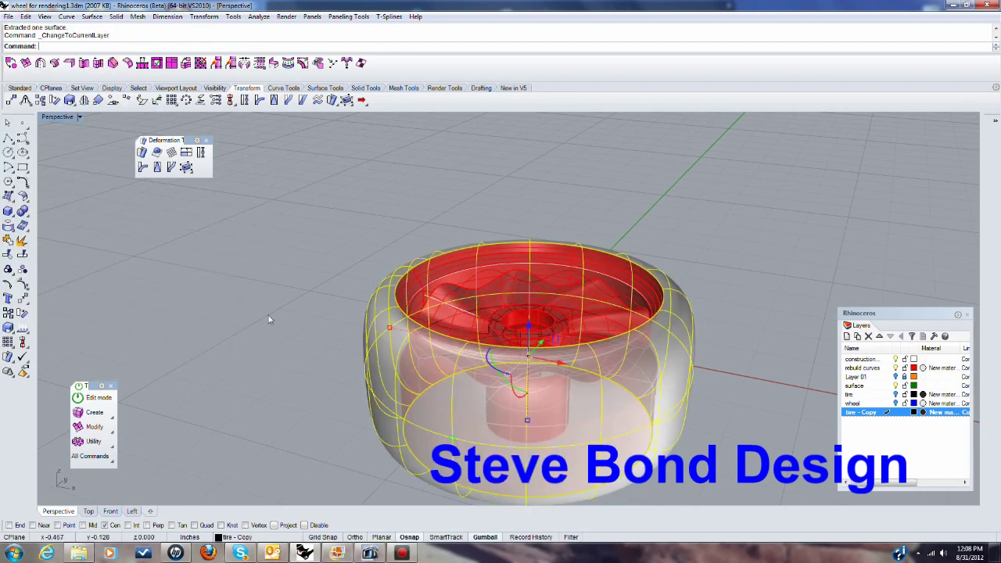
Step: Show the Perspective view in Rendered display mode and turn off the construction curves layer
left_click(61, 117)
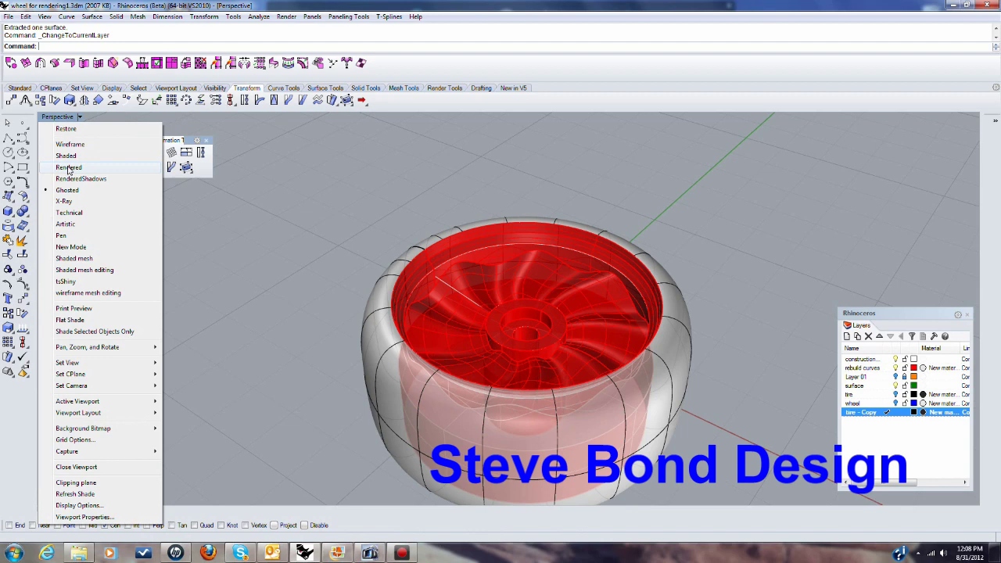
left_click(68, 168)
right_click_drag(724, 325, 678, 360)
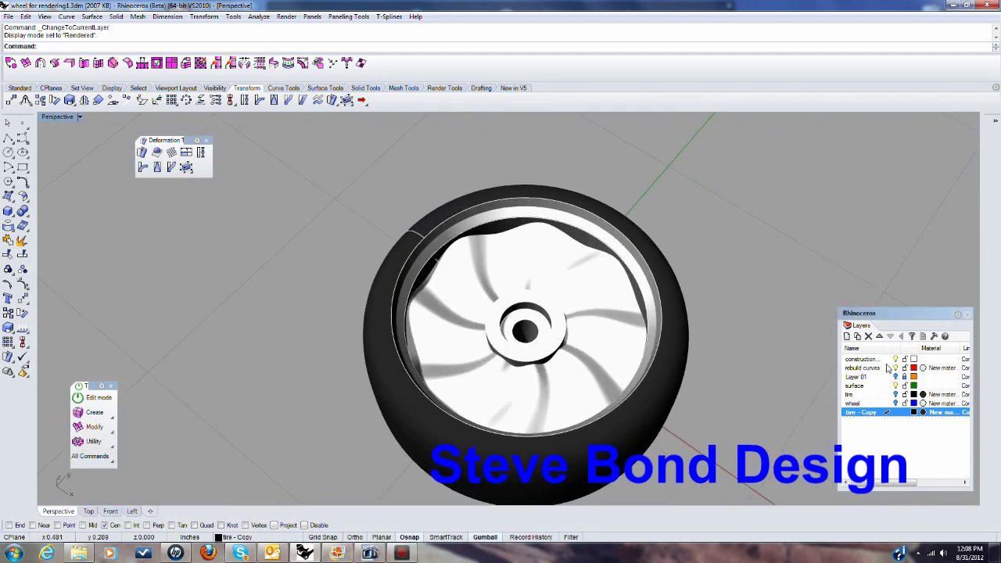
left_click(898, 361)
Step: Examine the rendered spokes, hub recess and rim up close from several angles
right_click_drag(737, 326, 688, 331)
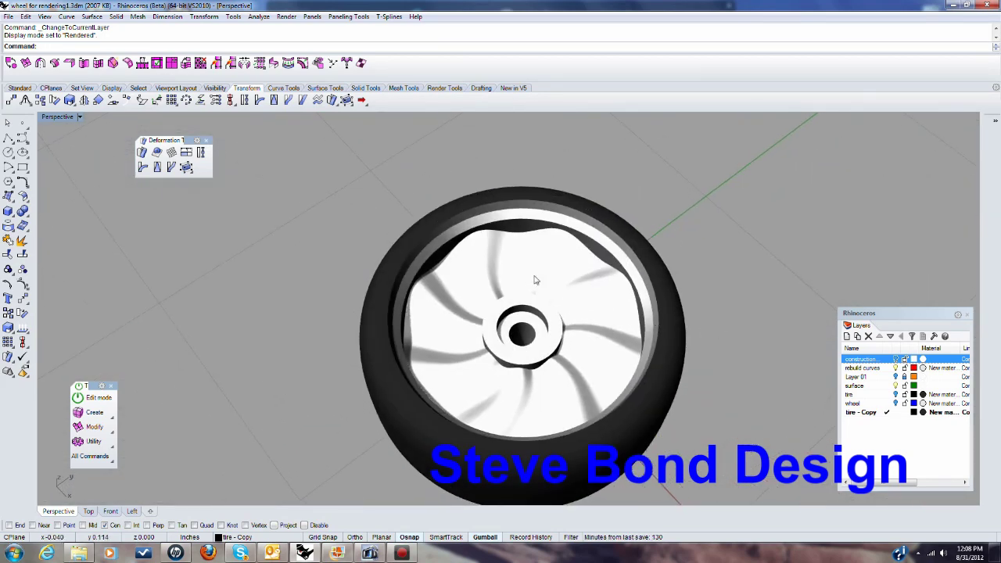
scroll(431, 258, "up", 2)
scroll(431, 257, "up", 5)
right_click_drag(483, 302, 468, 240)
scroll(454, 299, "down", 4)
right_click_drag(492, 399, 503, 429)
scroll(509, 441, "up", 4)
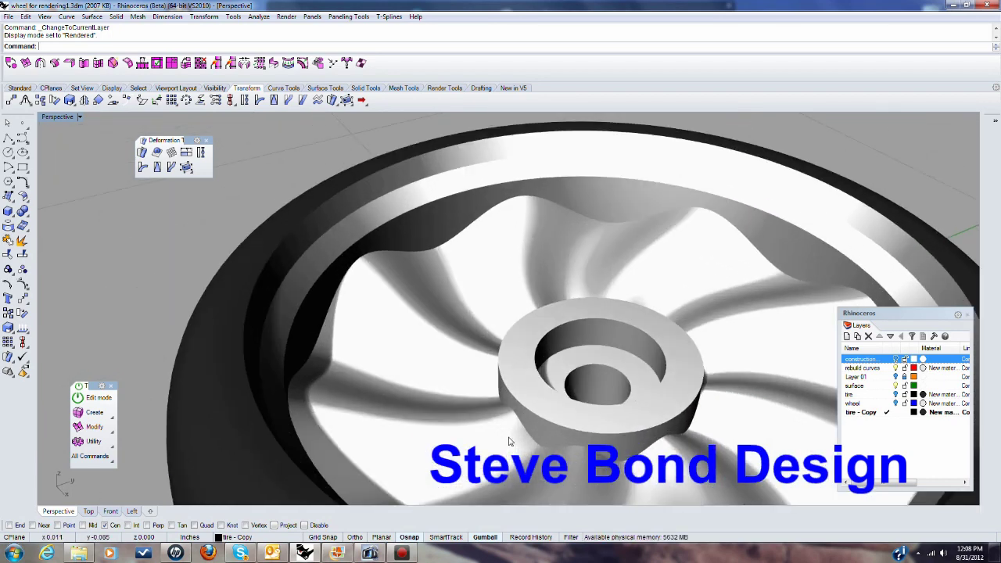
scroll(442, 376, "down", 5)
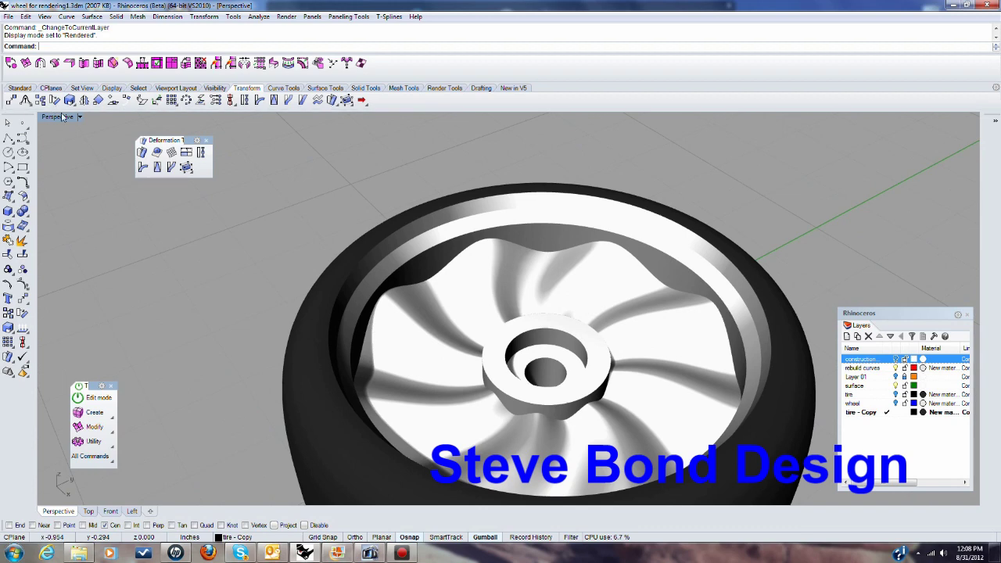
Step: Switch the Perspective view back to Shaded display mode
left_click(78, 117)
left_click(65, 156)
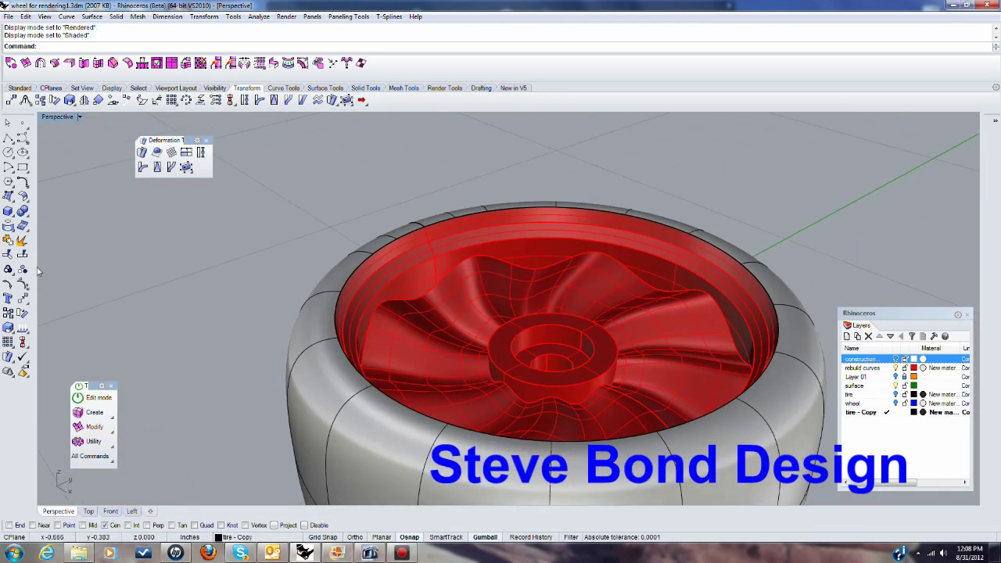
left_click(7, 240)
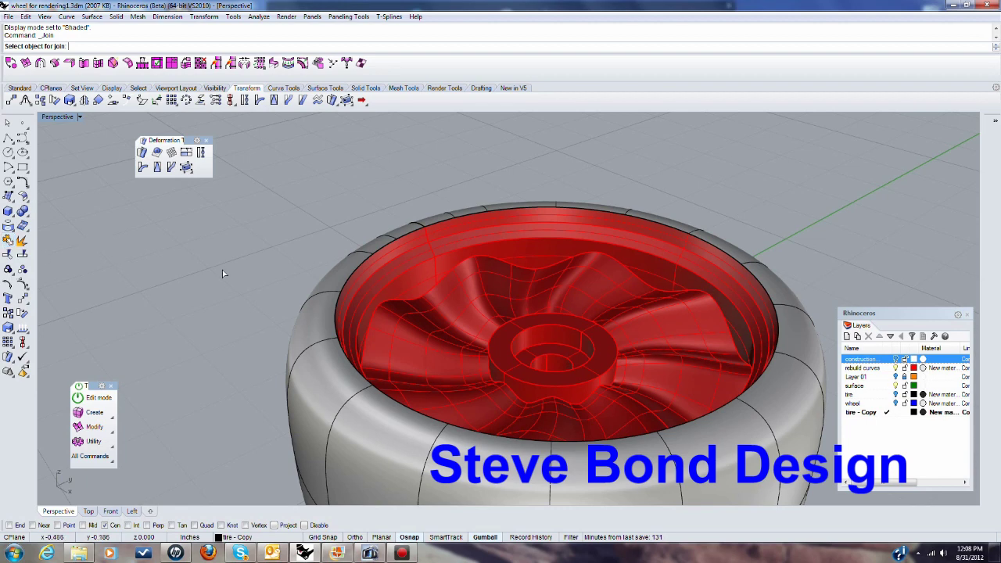
scroll(222, 274, "up", 10)
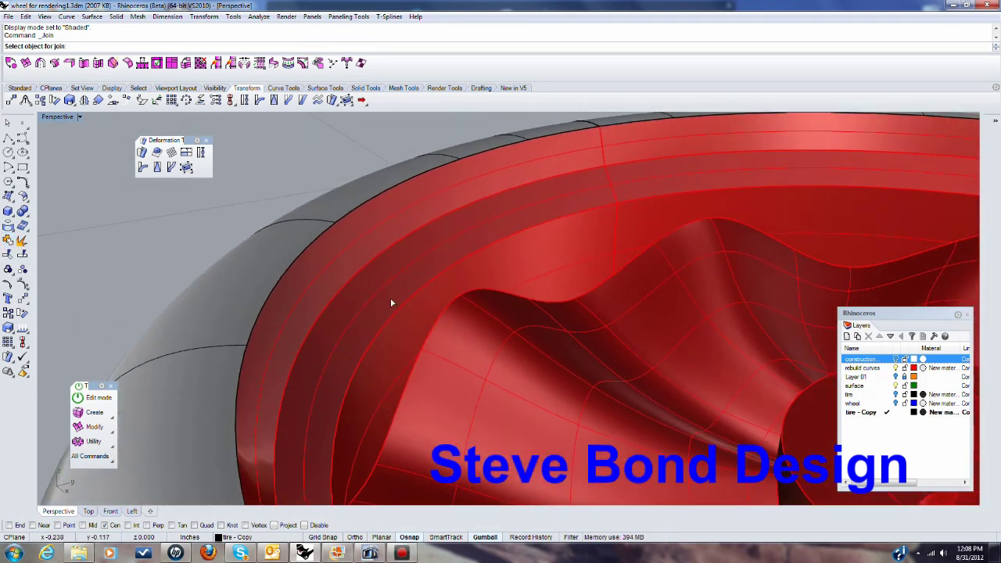
scroll(387, 313, "down", 6)
scroll(403, 328, "up", 3)
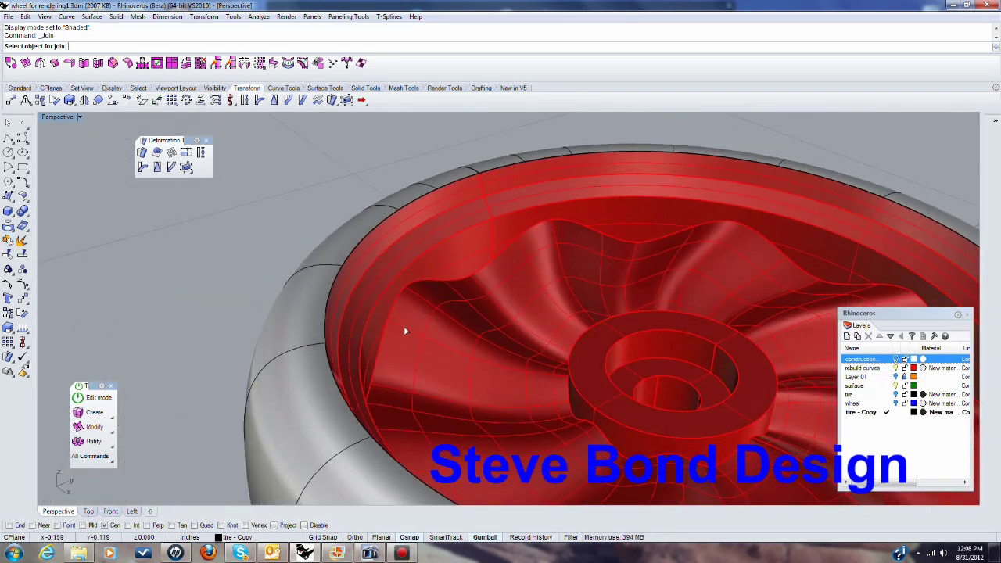
Step: Set up an edge fillet with radius 0.01 and include both segments of the wavy edge where the spokes meet the rim
left_click(116, 17)
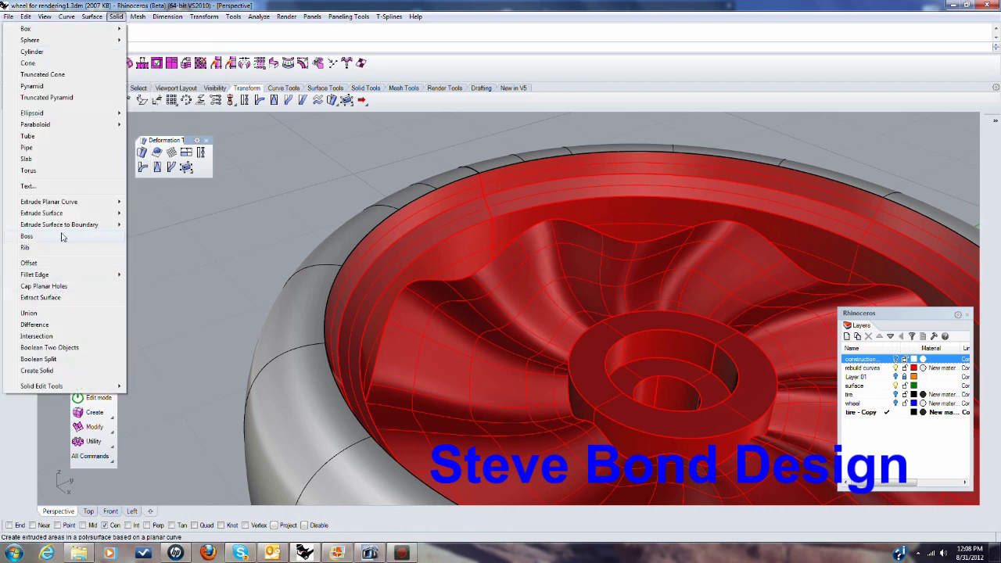
mouse_move(56, 275)
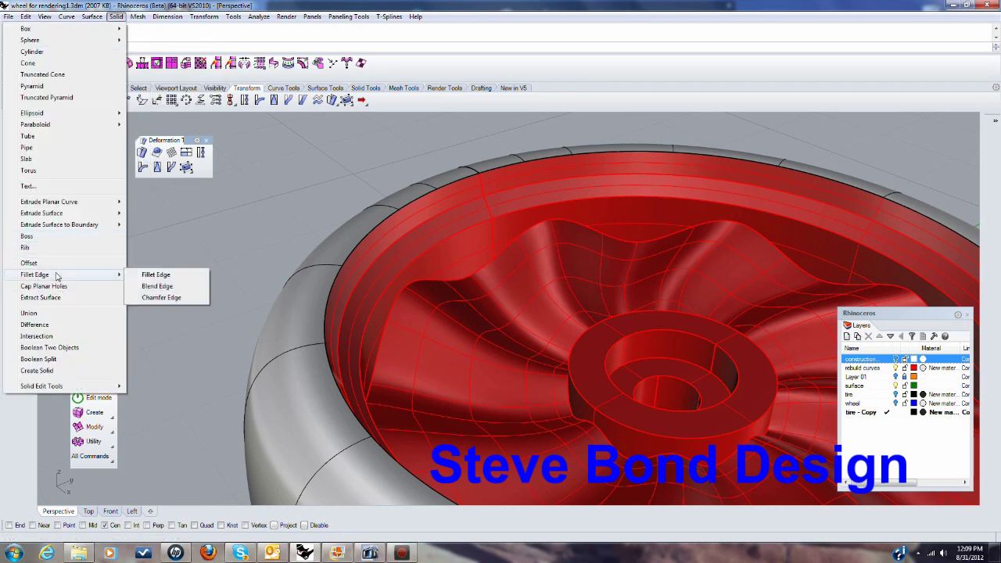
left_click(157, 275)
left_click(156, 47)
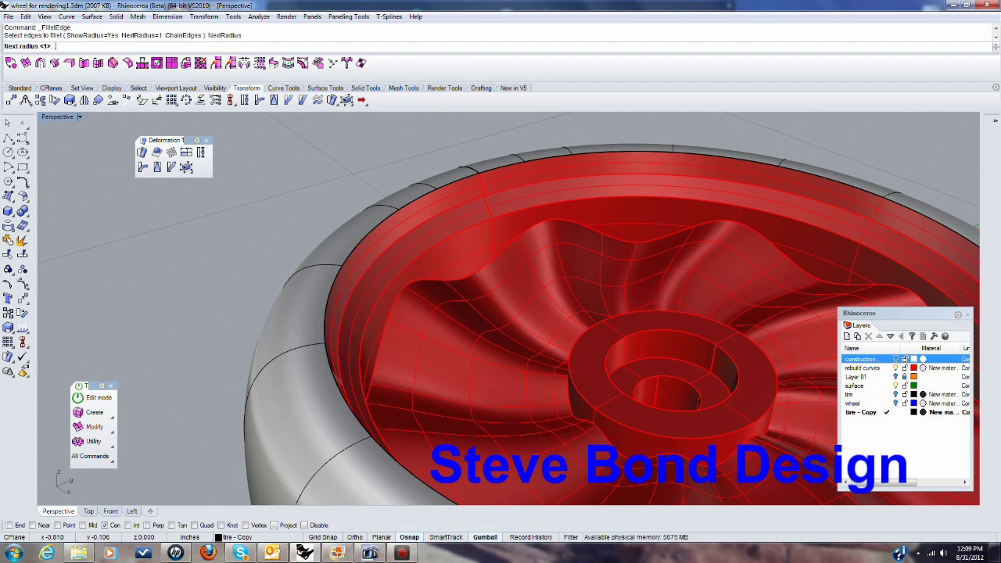
type(".01")
key("Return")
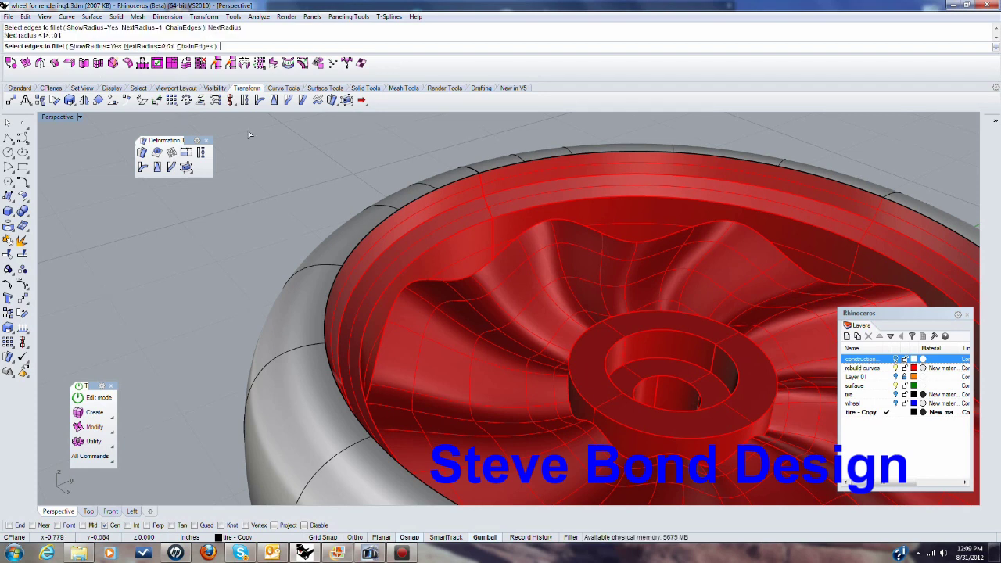
left_click(397, 297)
left_click(500, 255)
scroll(492, 226, "down", 8)
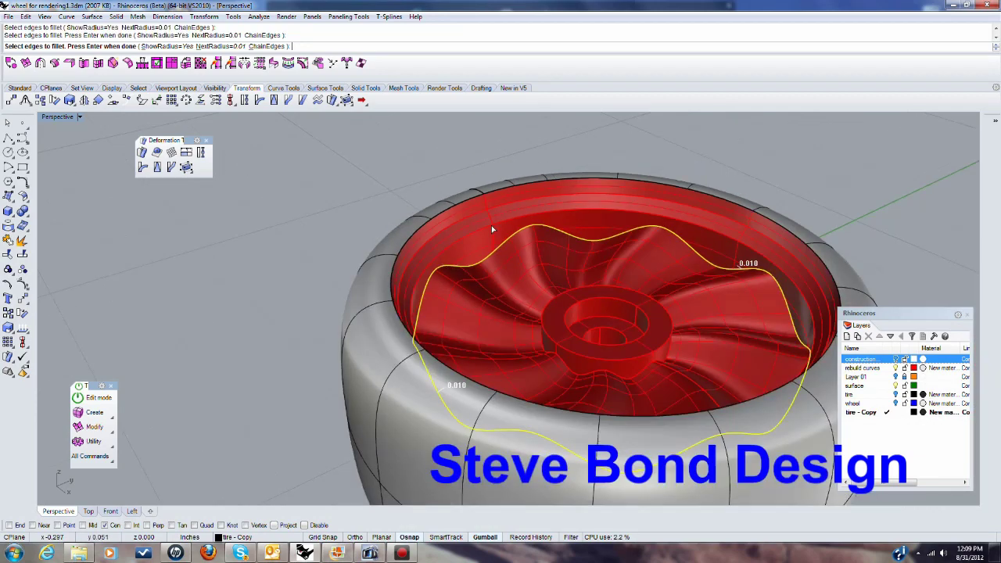
Step: Add the two circular edges of the inner rim to the 0.01 fillet and apply it to the wheel
right_click_drag(492, 226, 297, 275)
scroll(332, 251, "up", 9)
scroll(448, 296, "down", 3)
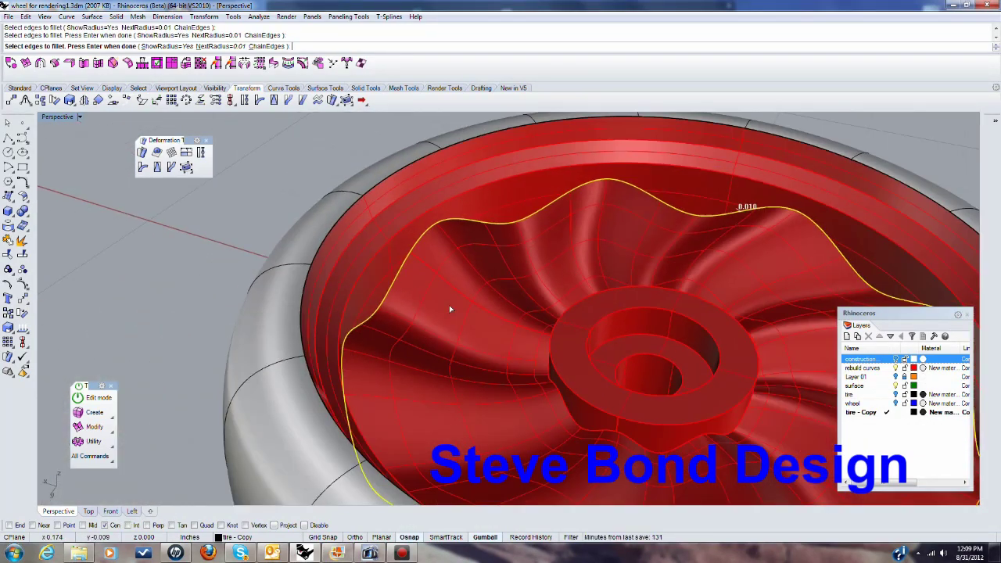
right_click_drag(449, 305, 397, 226)
left_click(384, 221)
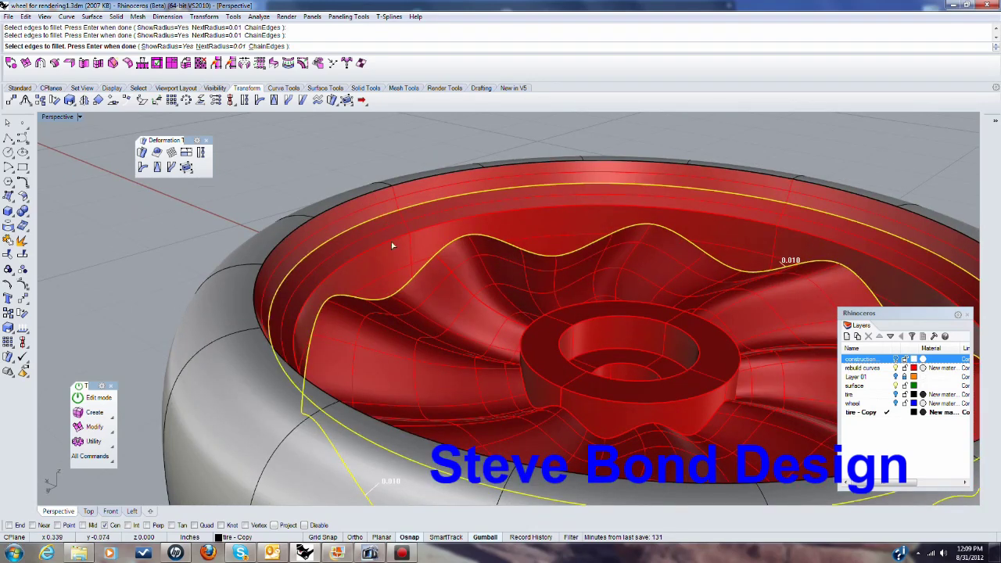
left_click(395, 243)
key("Return")
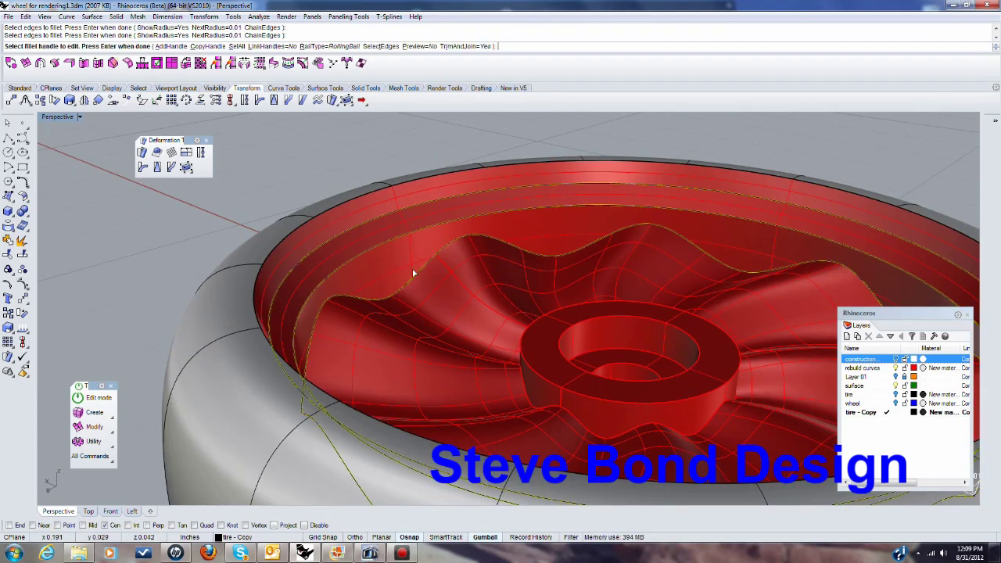
key("Return")
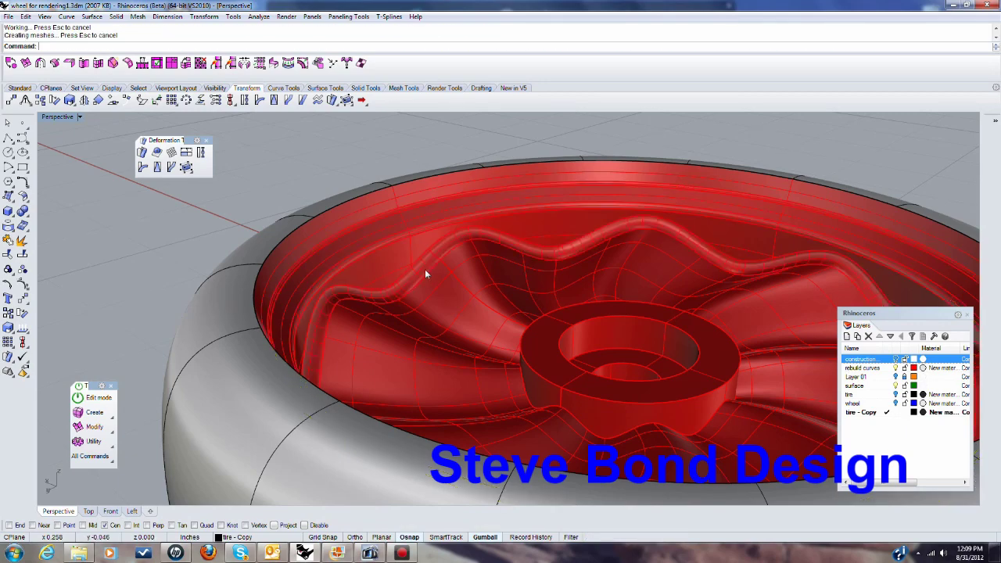
Step: Set up an edge fillet with radius 0.005 and include both halves of the wavy edge where the hub meets the spokes
mouse_move(418, 270)
right_mouse_down()
mouse_move(431, 306)
mouse_move(431, 266)
mouse_move(435, 277)
right_mouse_up()
scroll(435, 277, "down", 4)
right_click_drag(494, 355, 498, 363)
scroll(525, 365, "up", 10)
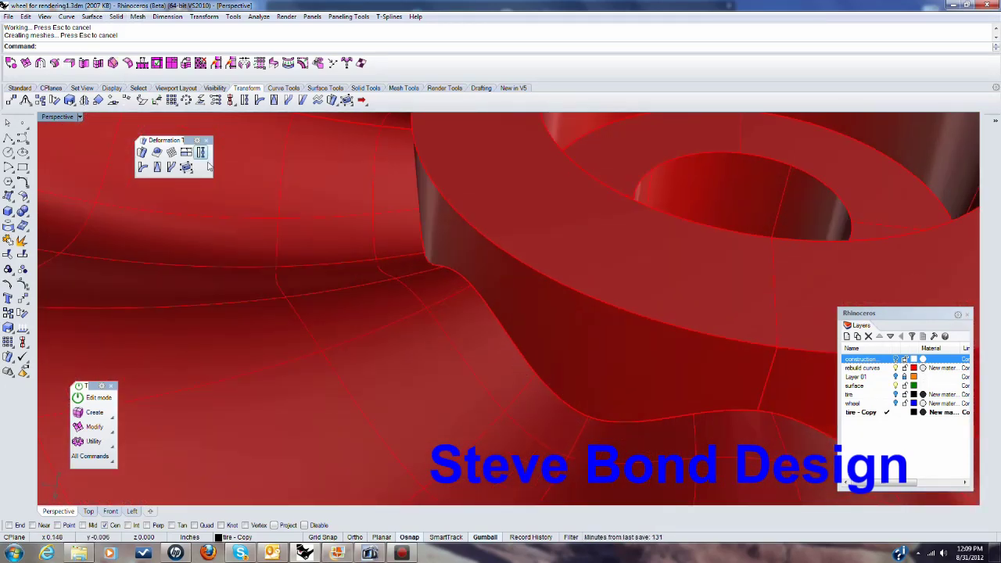
right_click(263, 197)
left_click(144, 46)
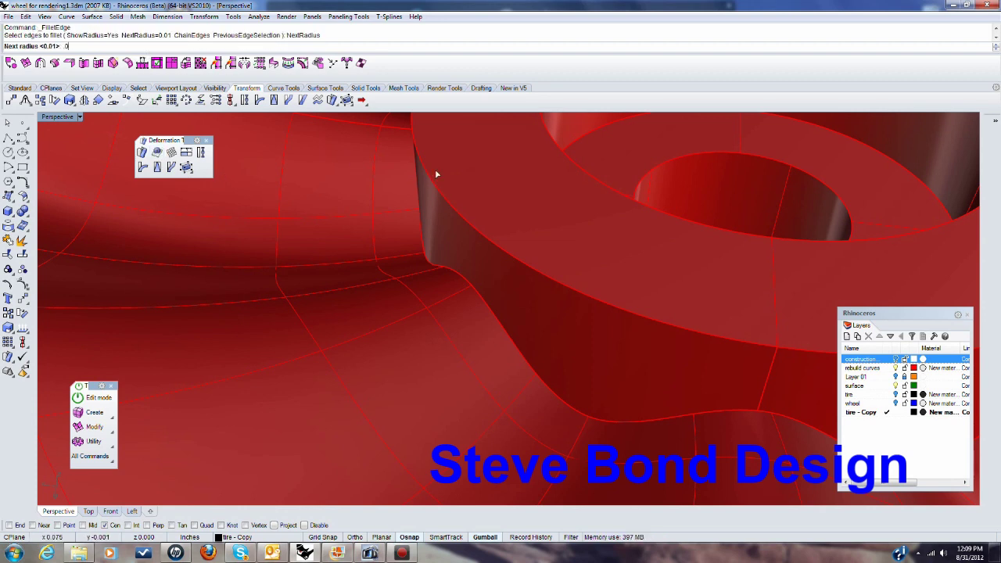
key("Return")
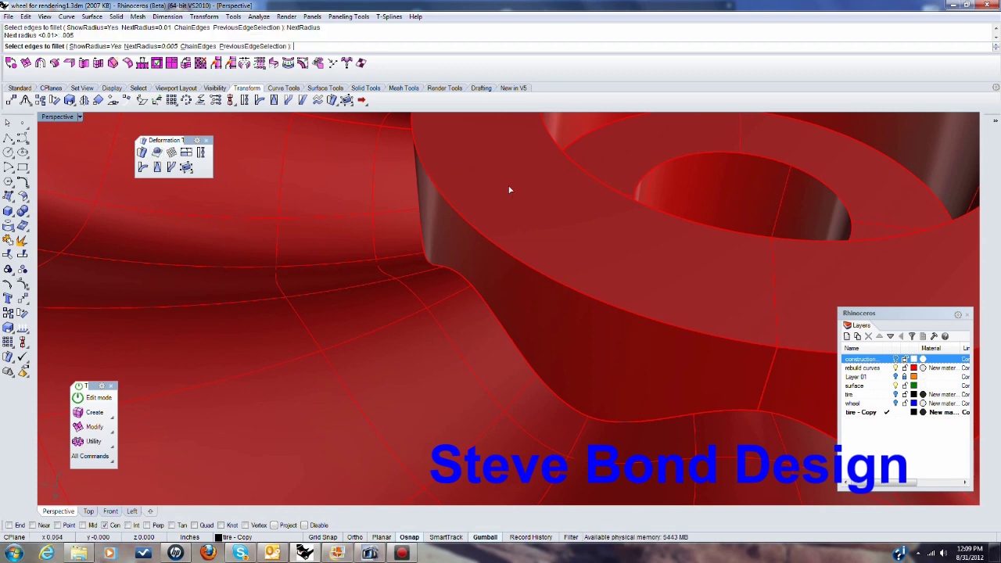
left_click(528, 356)
right_click_drag(528, 355, 776, 413)
left_click(703, 403)
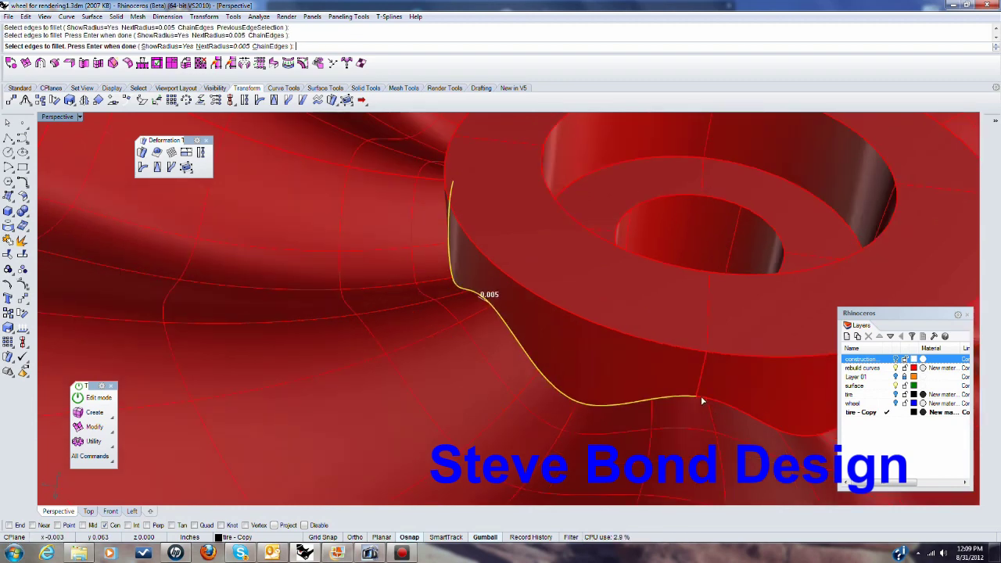
Step: Add the inner and outer circular edges of the hub's top face to the 0.005 fillet and apply it
mouse_move(703, 403)
right_mouse_down()
mouse_move(715, 407)
mouse_move(646, 387)
mouse_move(573, 383)
mouse_move(524, 384)
mouse_move(485, 402)
mouse_move(576, 380)
mouse_move(460, 267)
right_mouse_up()
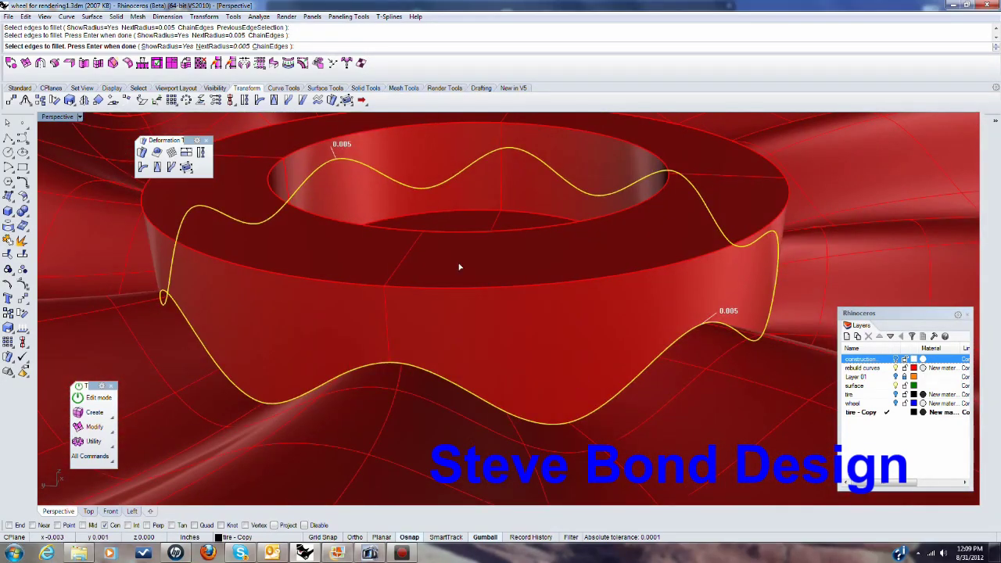
left_click(420, 232)
left_click(353, 285)
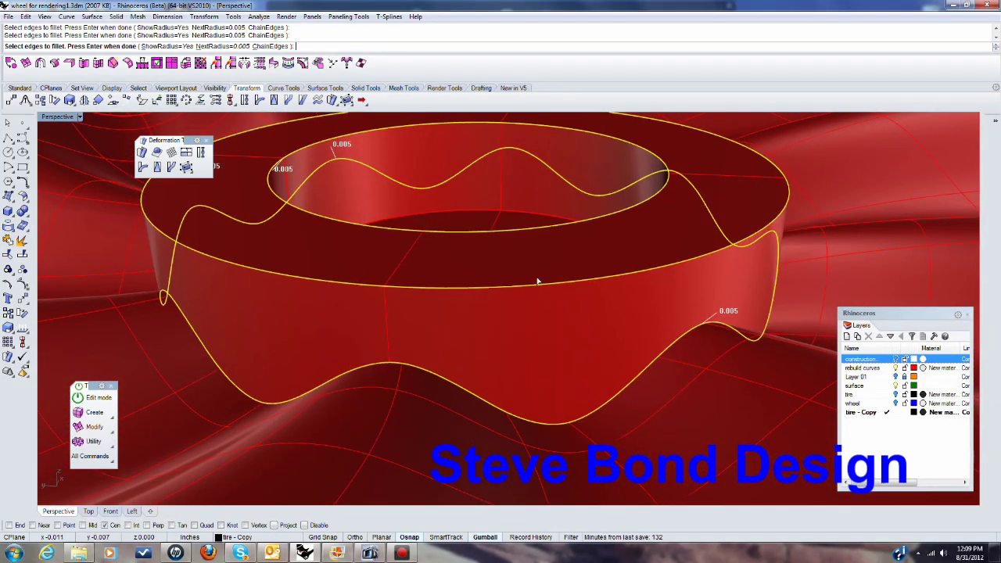
key("Return")
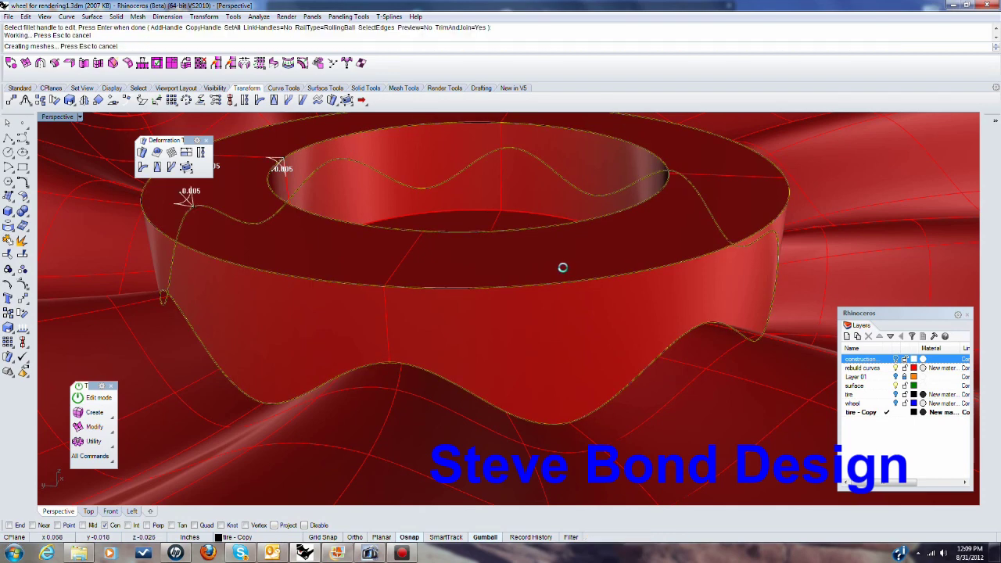
Step: Show the whole filleted wheel in Rendered display mode in the Perspective view
scroll(579, 282, "down", 5)
right_click_drag(586, 286, 480, 313)
scroll(480, 313, "down", 6)
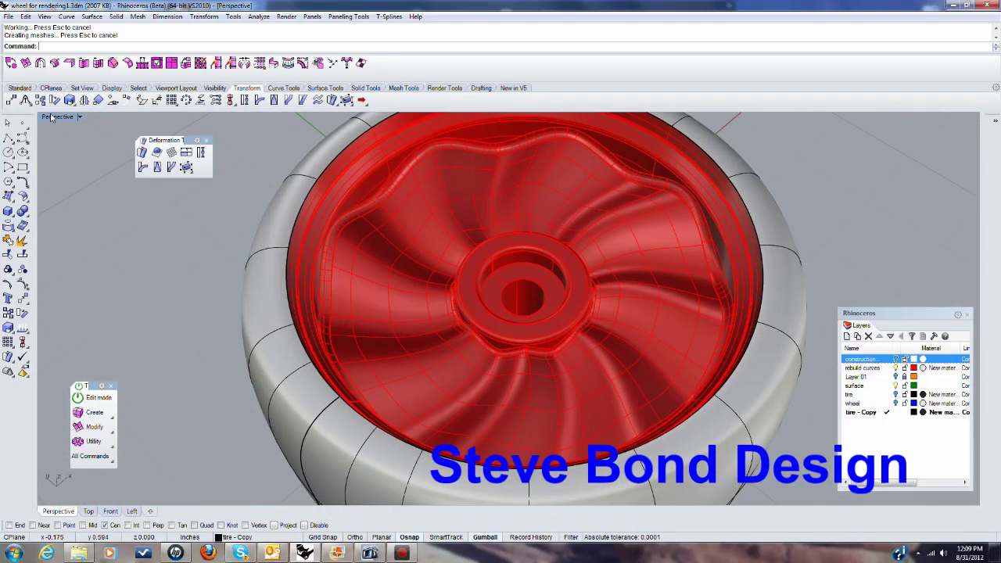
left_click(51, 117)
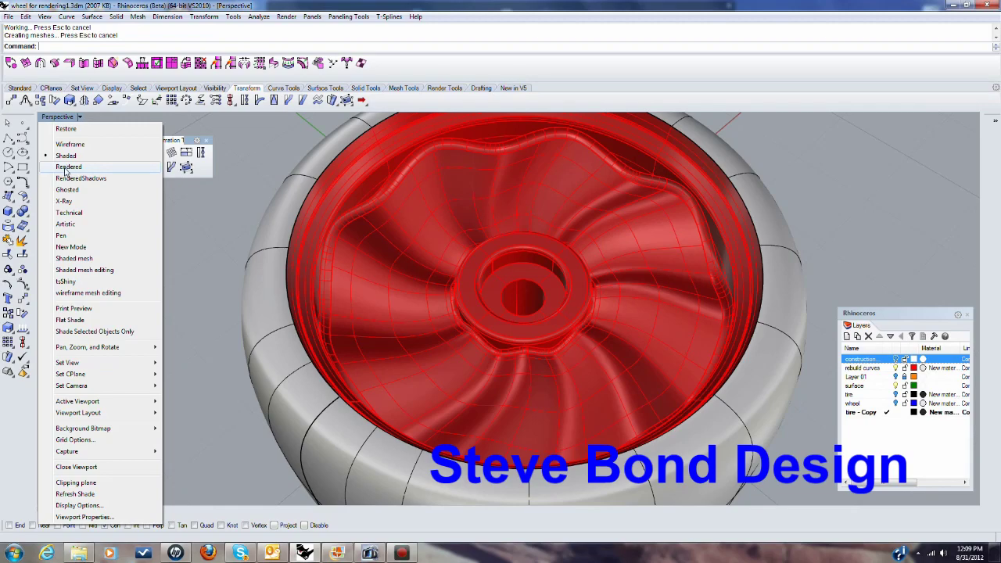
left_click(65, 169)
Step: Examine the rendered fillets on the hub, spokes and inner rim from several angles and distances
right_click_drag(547, 367, 516, 322)
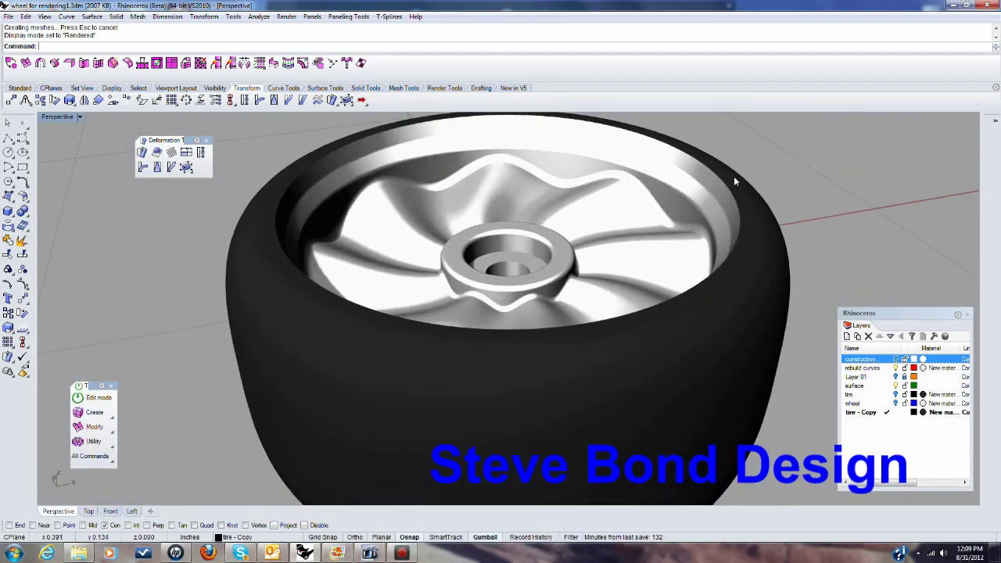
scroll(735, 213, "up", 10)
right_click_drag(735, 259, 689, 301)
scroll(773, 255, "down", 7)
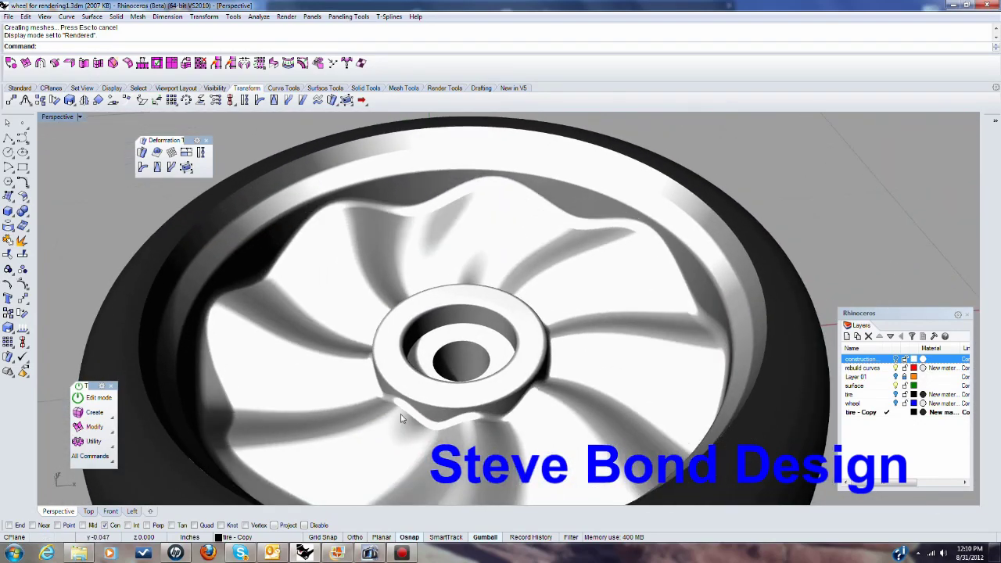
scroll(398, 417, "up", 8)
right_click_drag(443, 353, 424, 320)
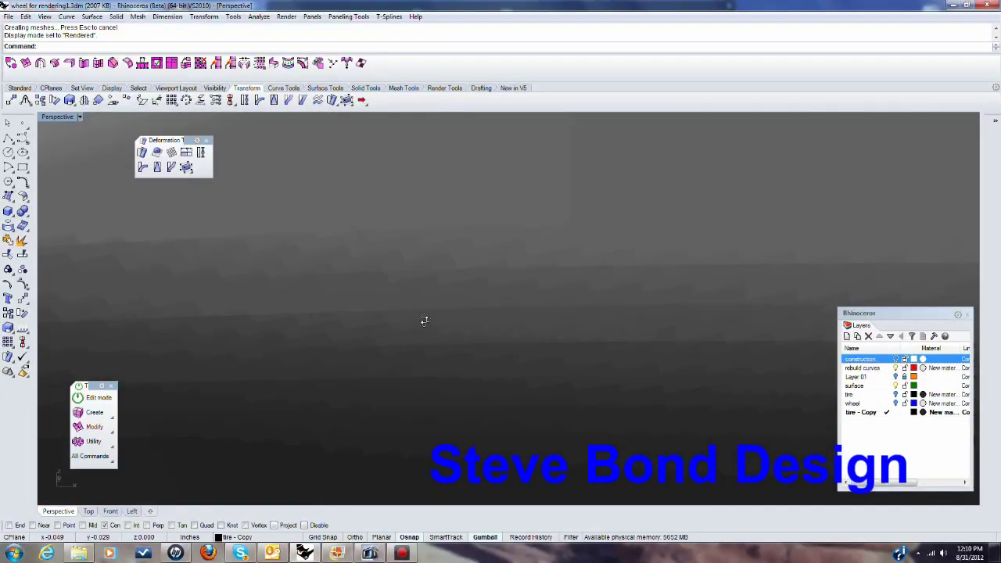
scroll(425, 320, "down", 12)
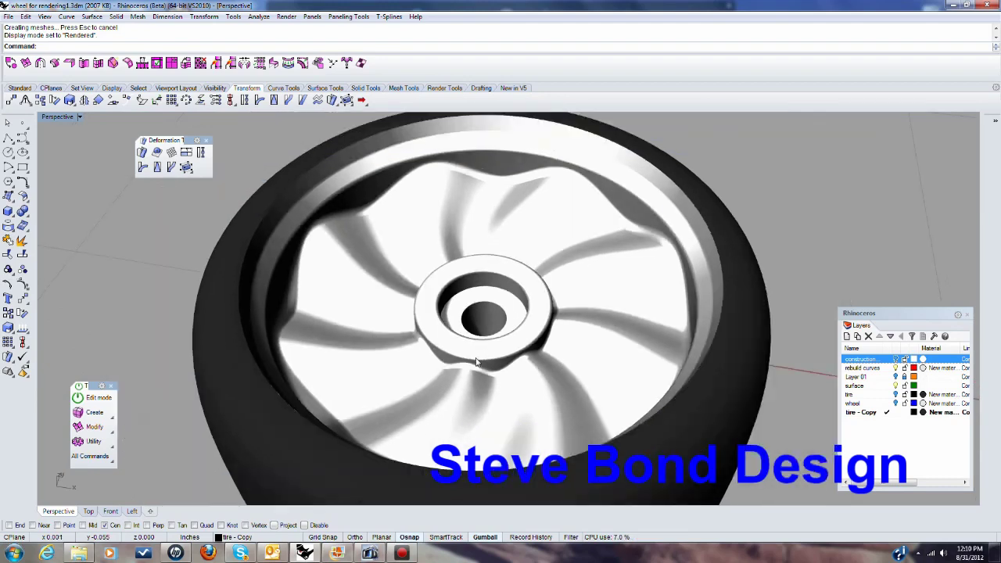
scroll(476, 361, "down", 5)
mouse_move(563, 339)
right_mouse_down()
mouse_move(560, 352)
mouse_move(583, 353)
mouse_move(559, 352)
right_mouse_up()
scroll(530, 357, "up", 2)
scroll(526, 356, "down", 4)
scroll(427, 343, "up", 3)
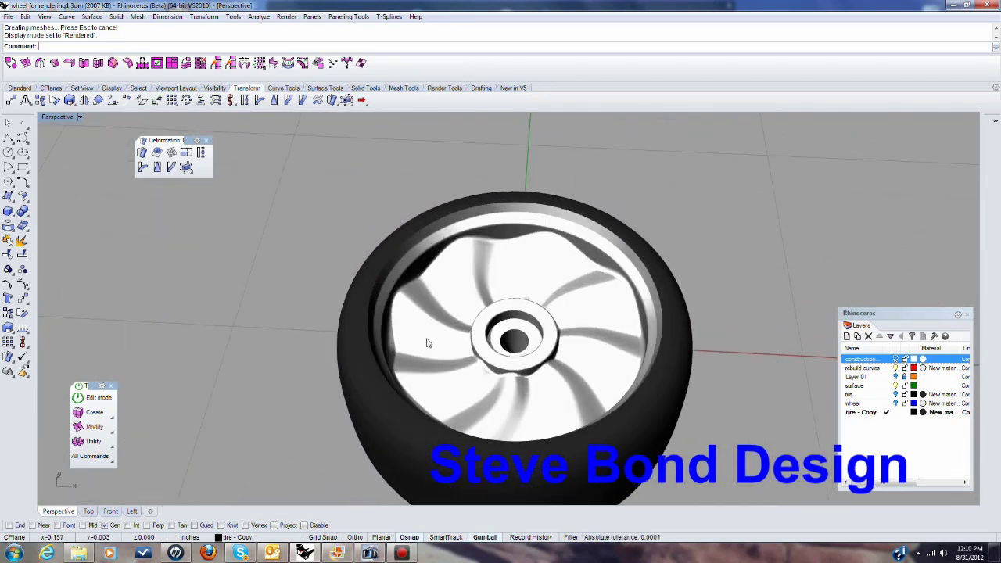
scroll(427, 343, "up", 2)
right_click_drag(440, 346, 558, 280)
scroll(438, 349, "down", 4)
scroll(458, 352, "up", 3)
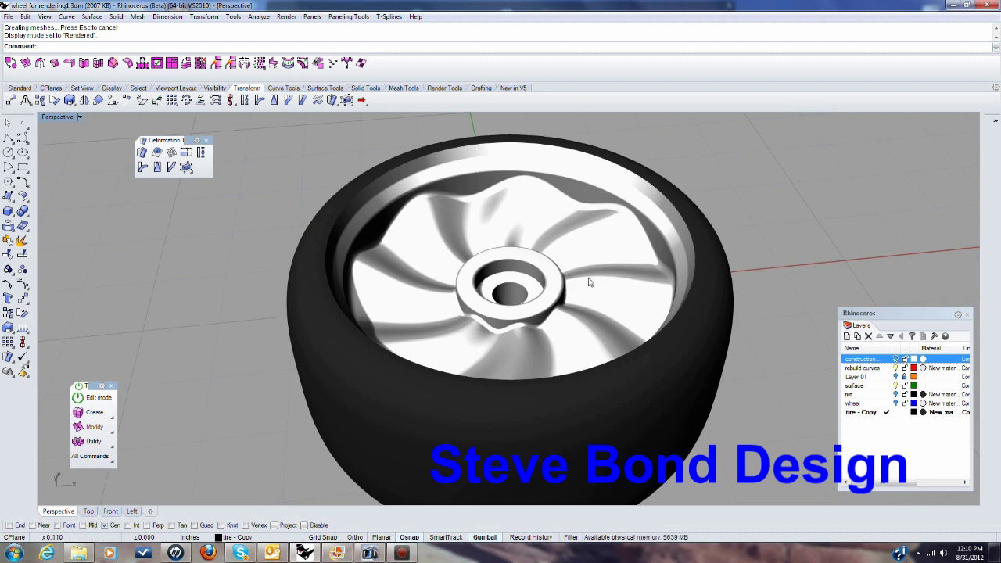
scroll(635, 285, "up", 1)
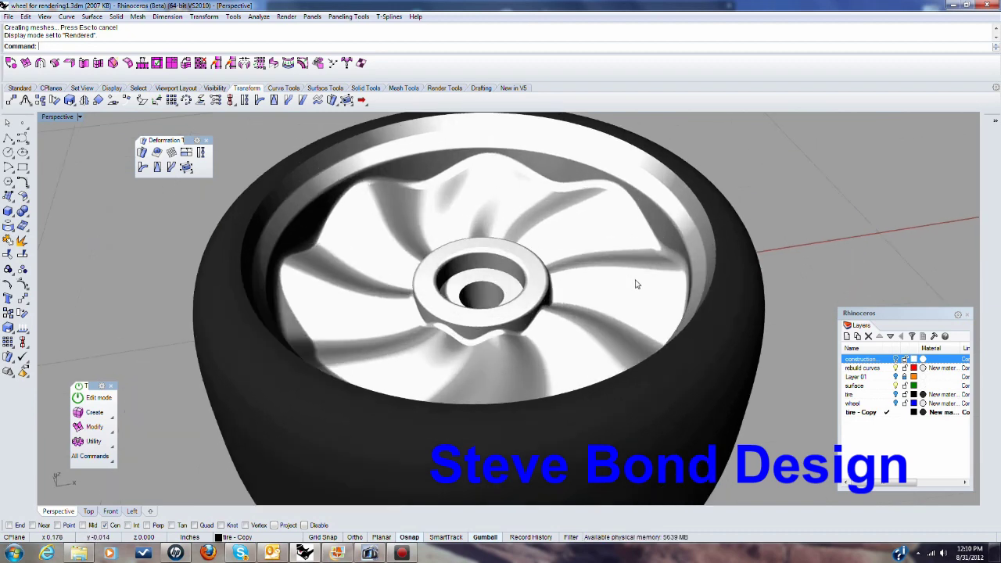
scroll(603, 288, "down", 2)
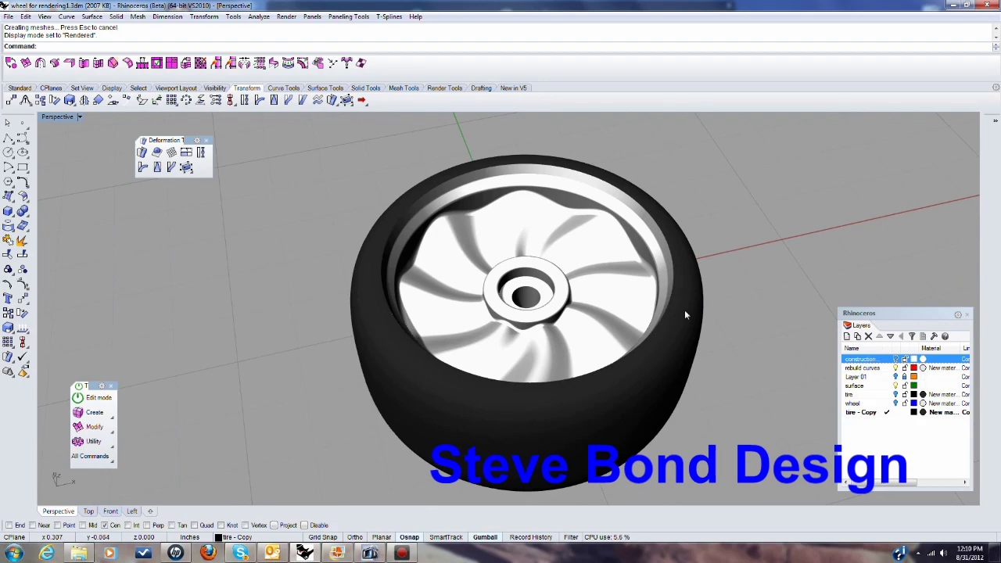